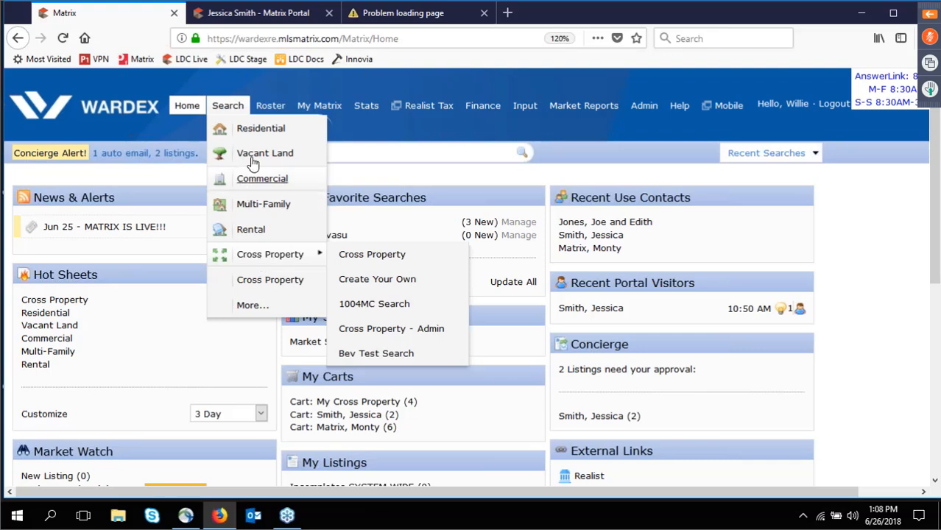
Open the Residential search form and scroll to its Additional Fields section.
click(250, 129)
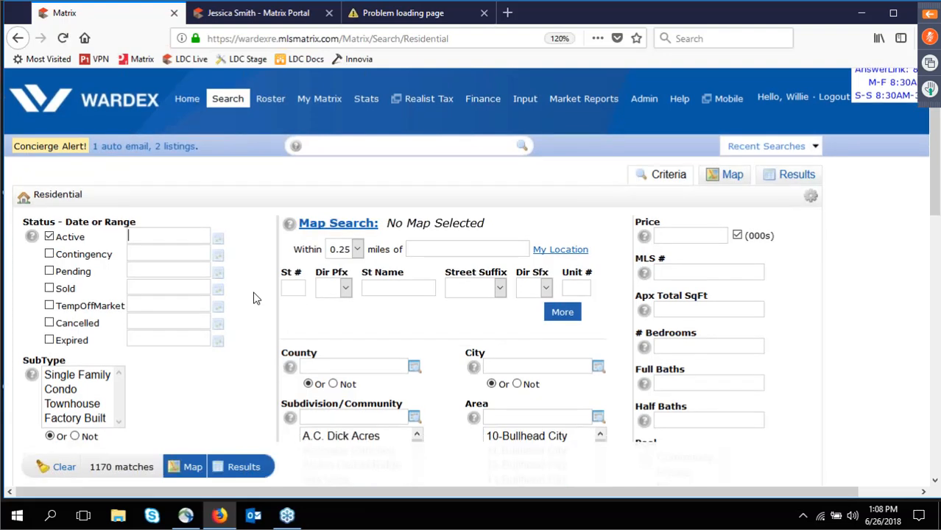
scroll(254, 297, down, 1)
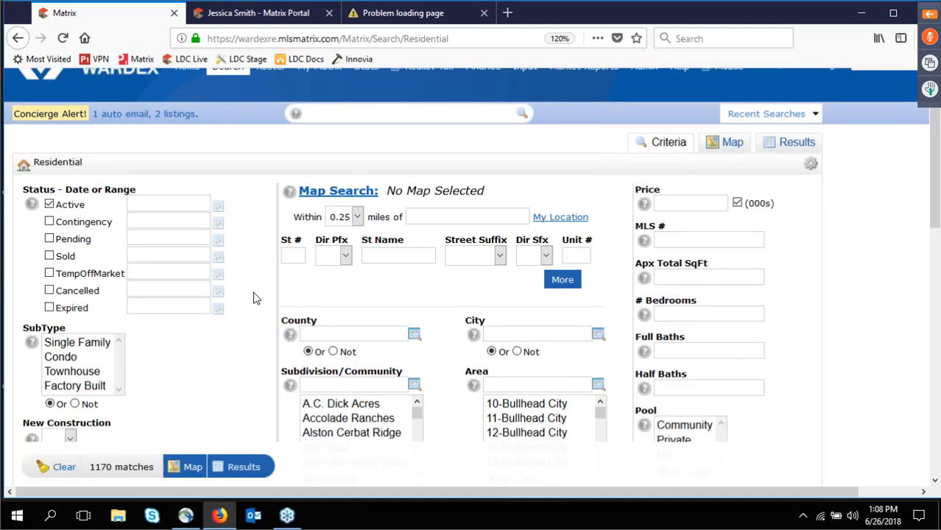
scroll(254, 298, down, 10)
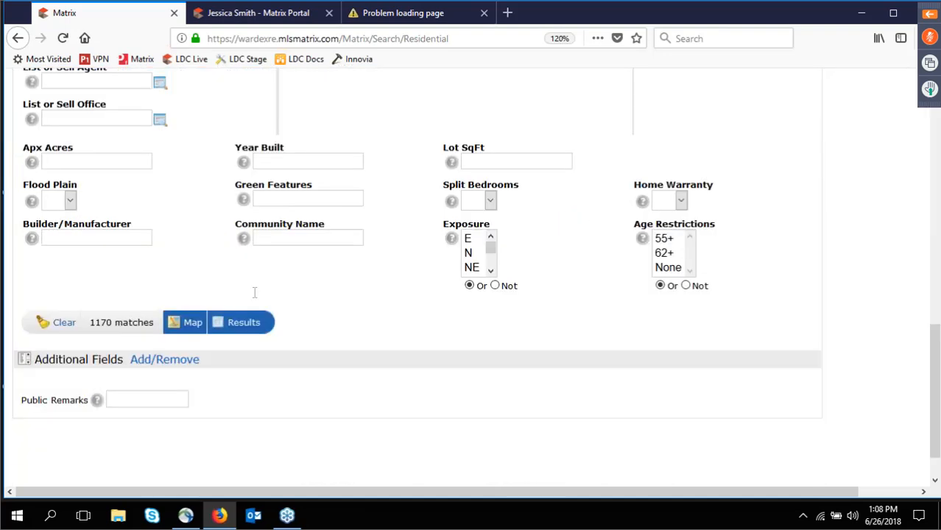
scroll(254, 294, down, 1)
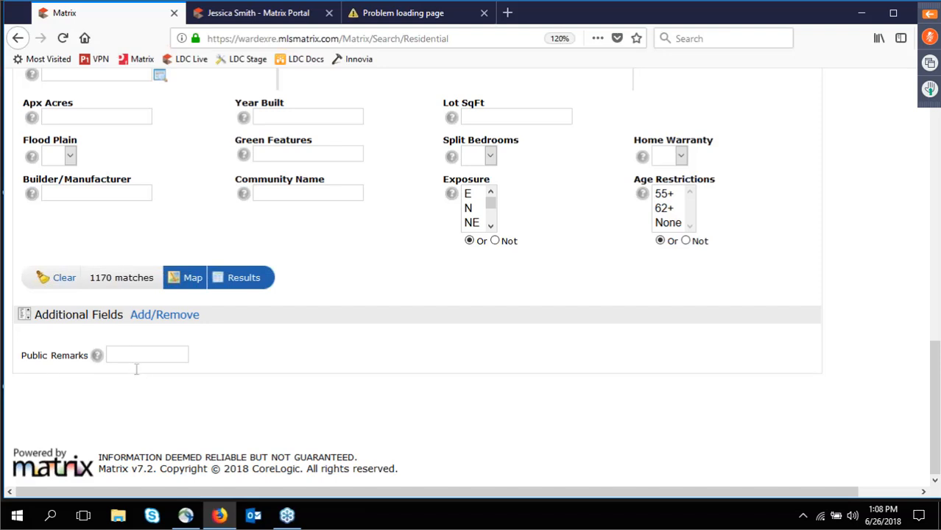
Add Age Restricted YN to the Frequently Used Fields, placed above Public Remarks.
click(151, 320)
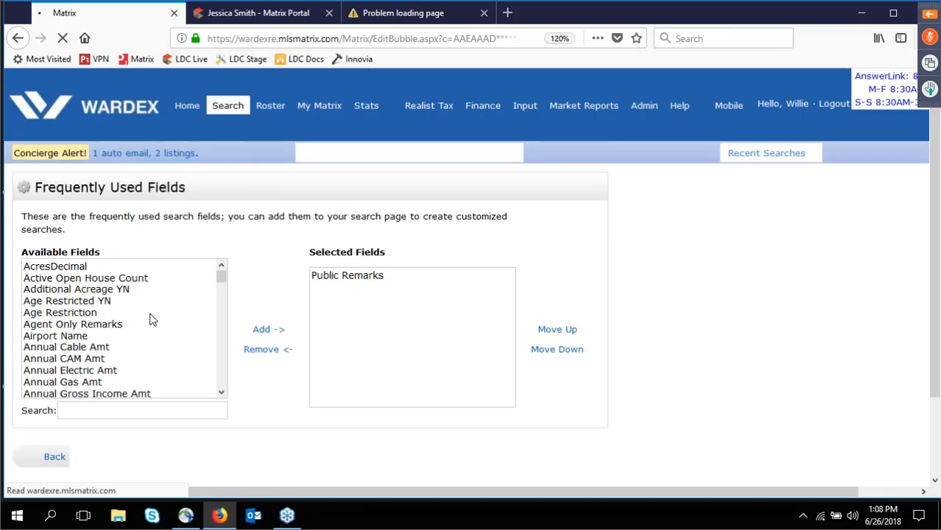
scroll(92, 356, down, 4)
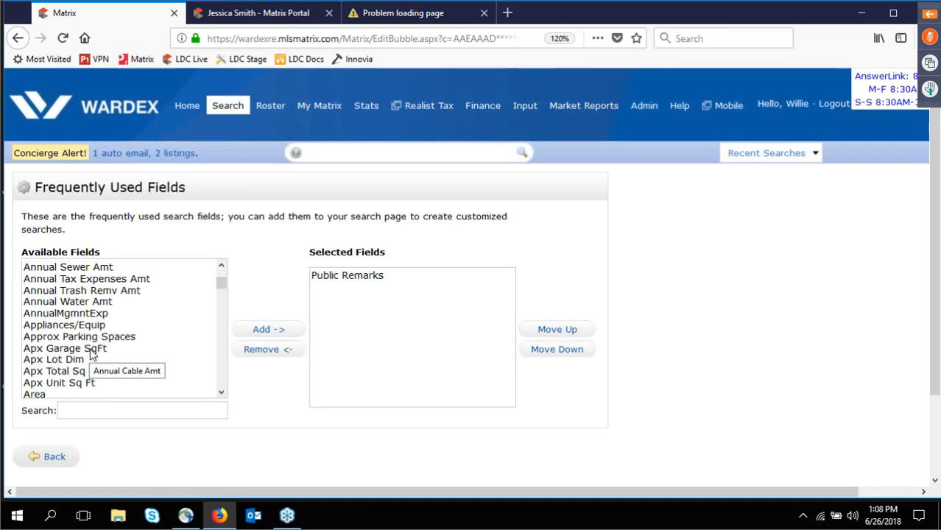
scroll(92, 356, down, 5)
scroll(92, 356, up, 10)
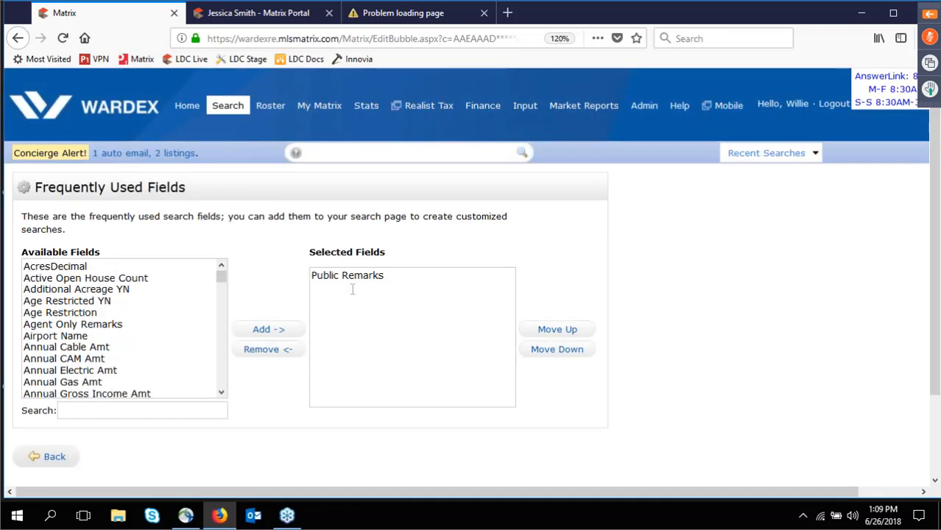
click(65, 304)
click(264, 332)
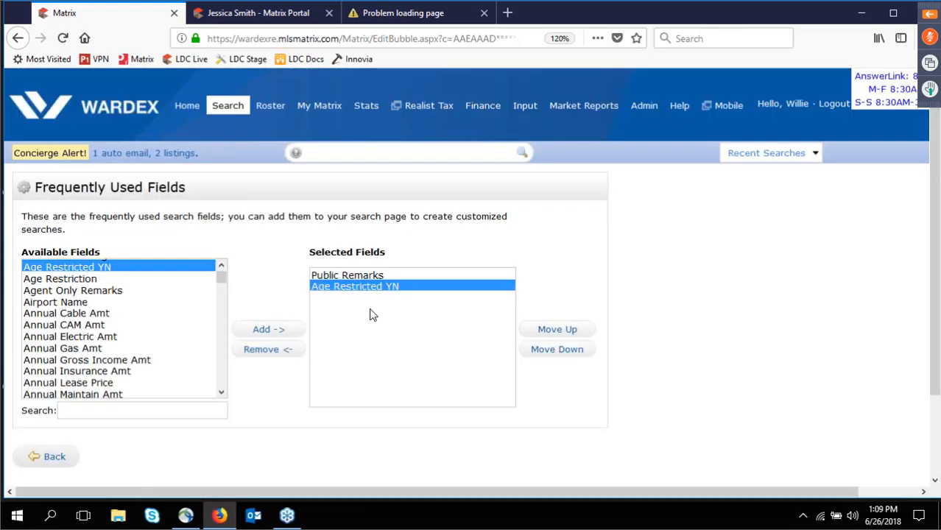
click(561, 331)
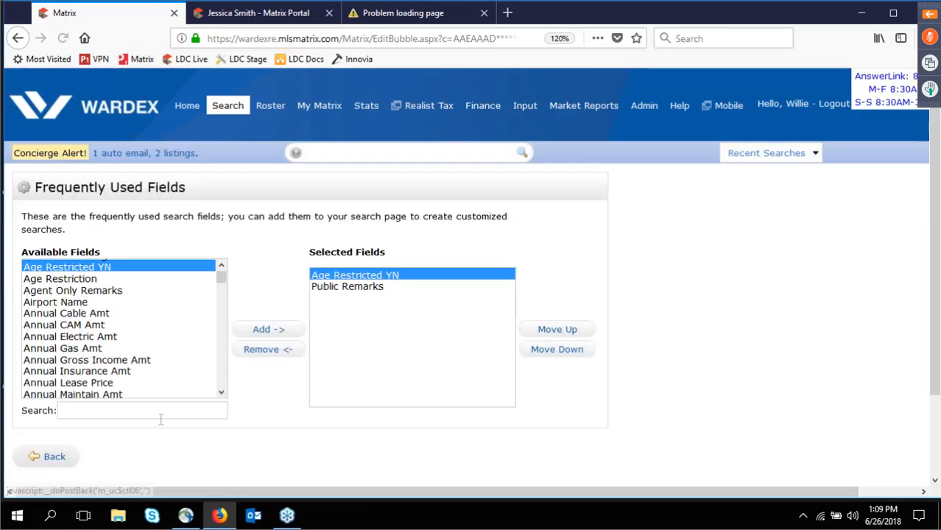
click(62, 458)
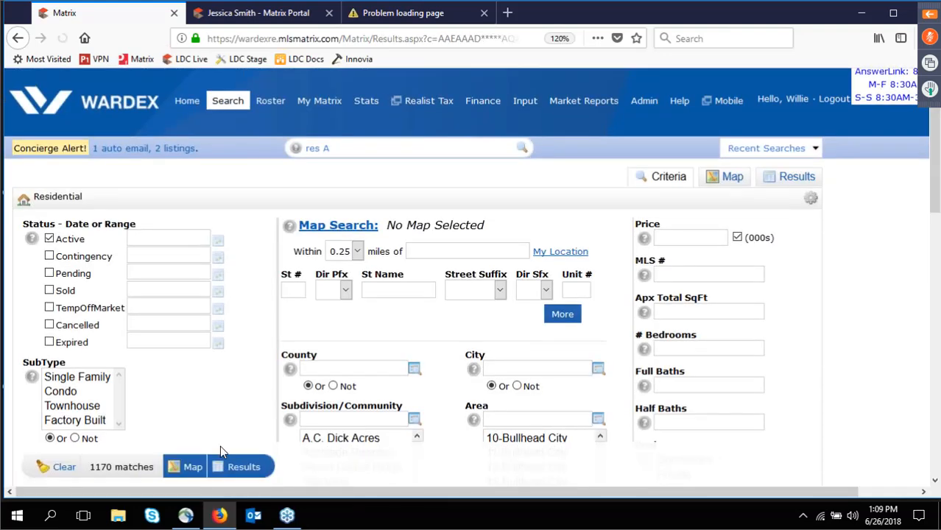
Remove Age Restricted YN from the selected additional fields and return to the Residential form.
scroll(43, 388, down, 10)
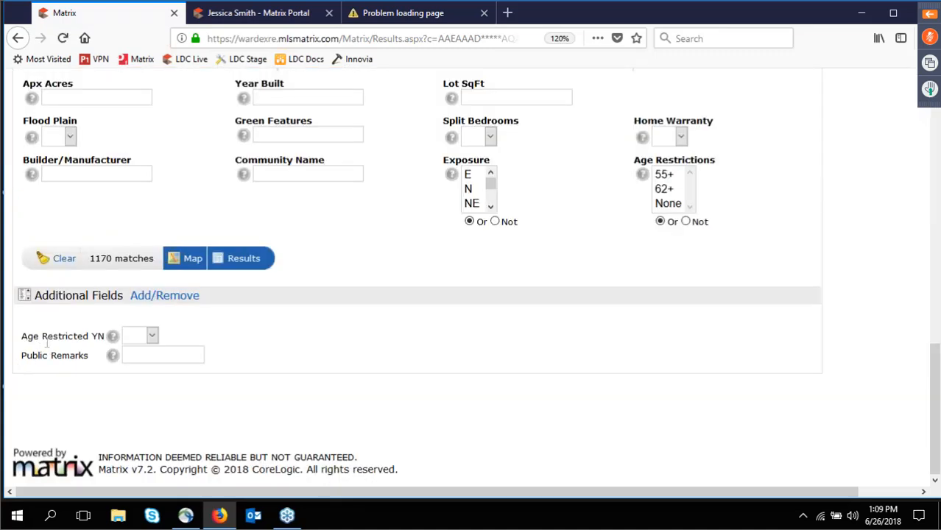
click(168, 302)
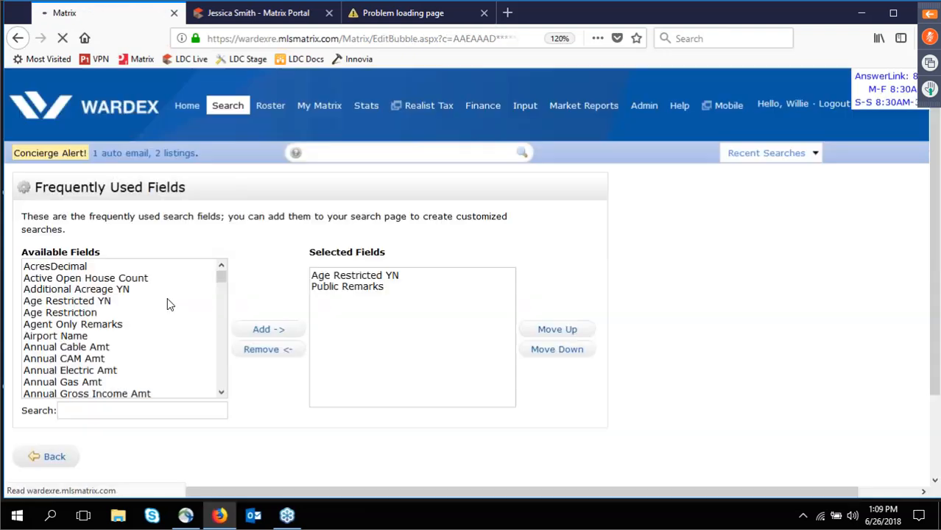
click(364, 276)
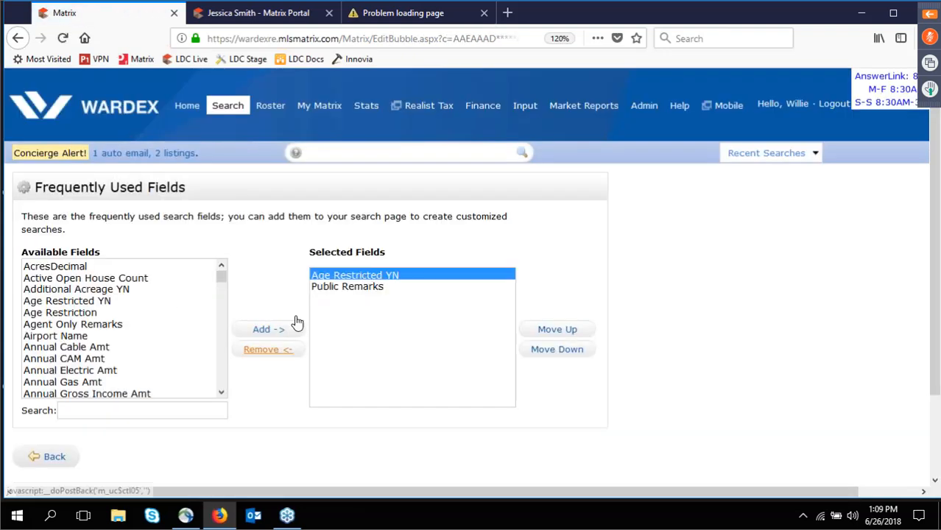
click(280, 349)
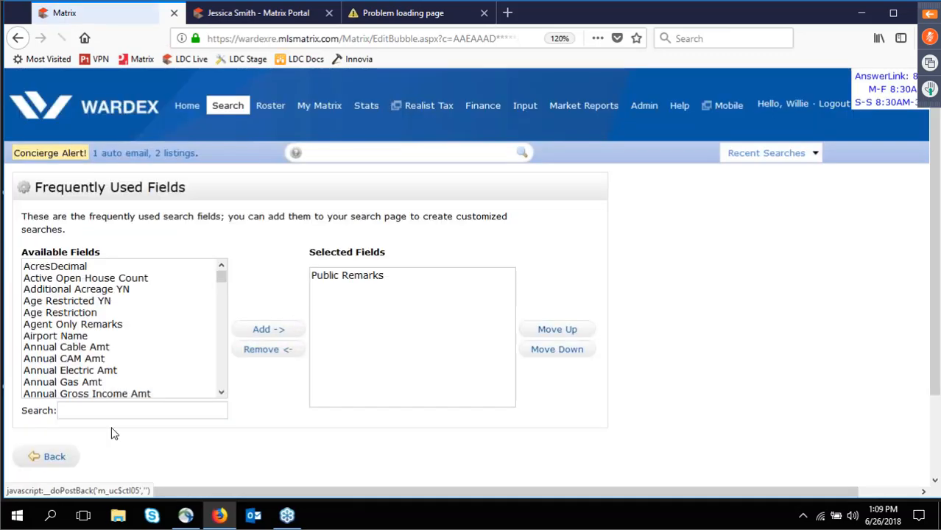
click(56, 458)
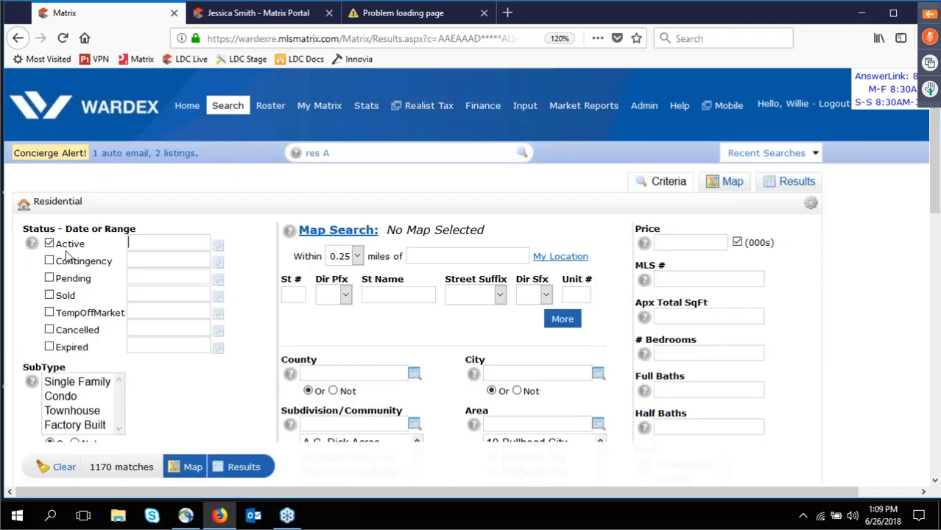
click(49, 295)
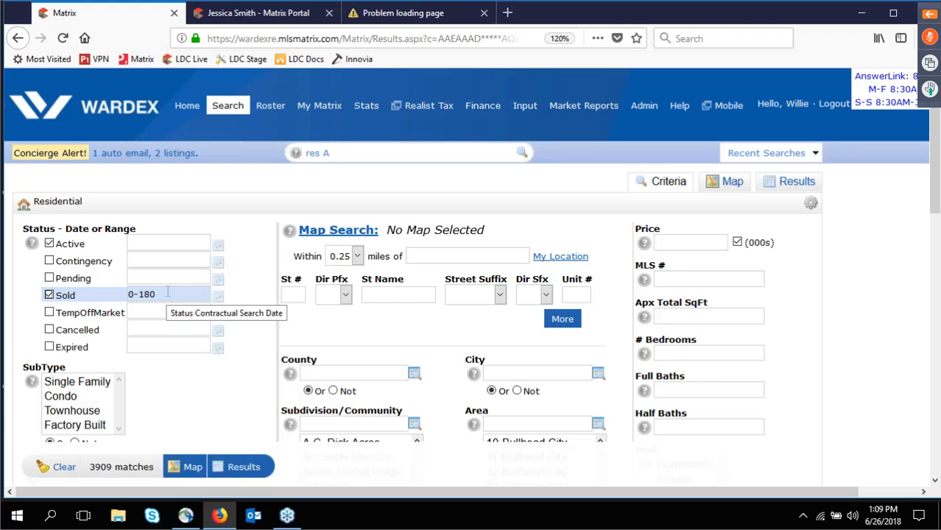
drag(165, 294, 138, 294)
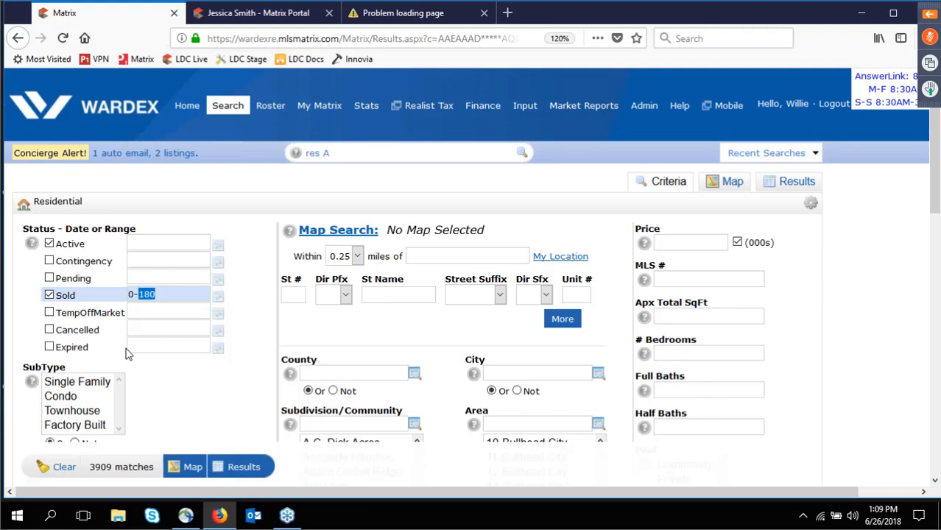
text(30)
key(BackSpace)
text(65)
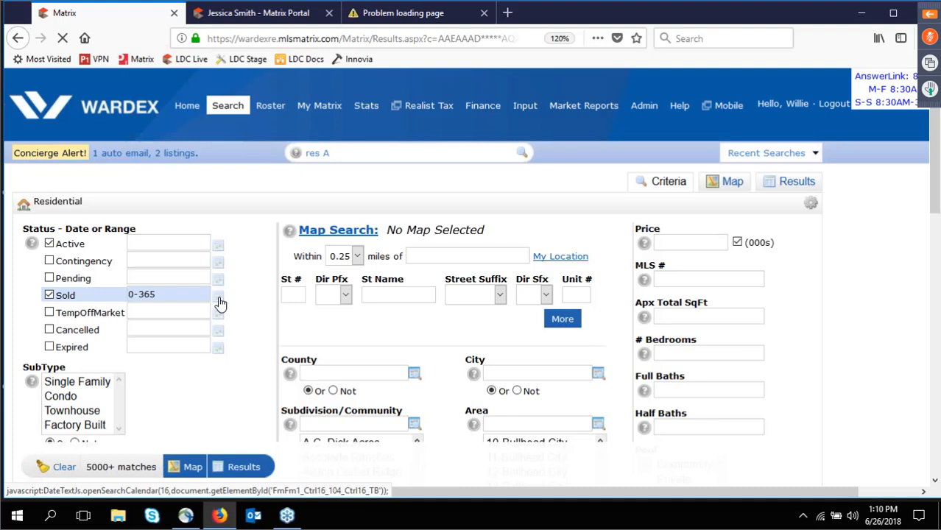
click(219, 299)
click(148, 326)
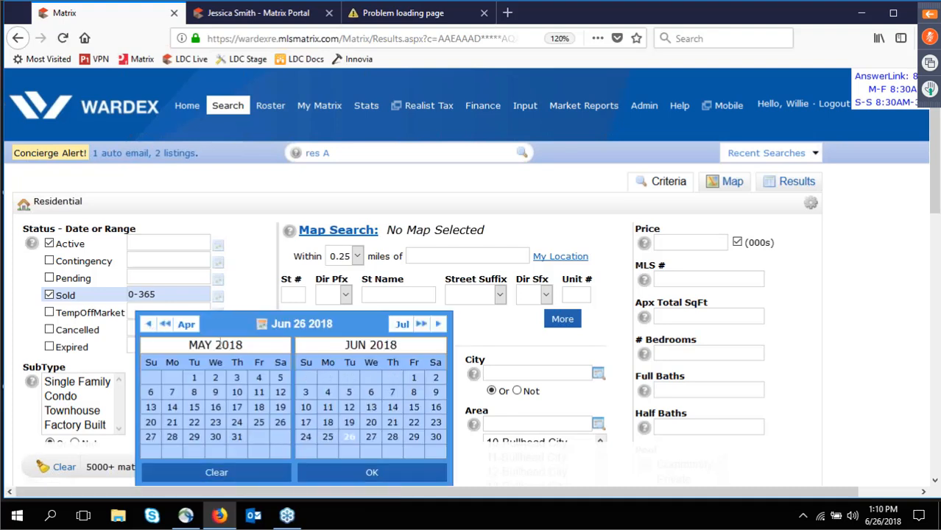
click(194, 377)
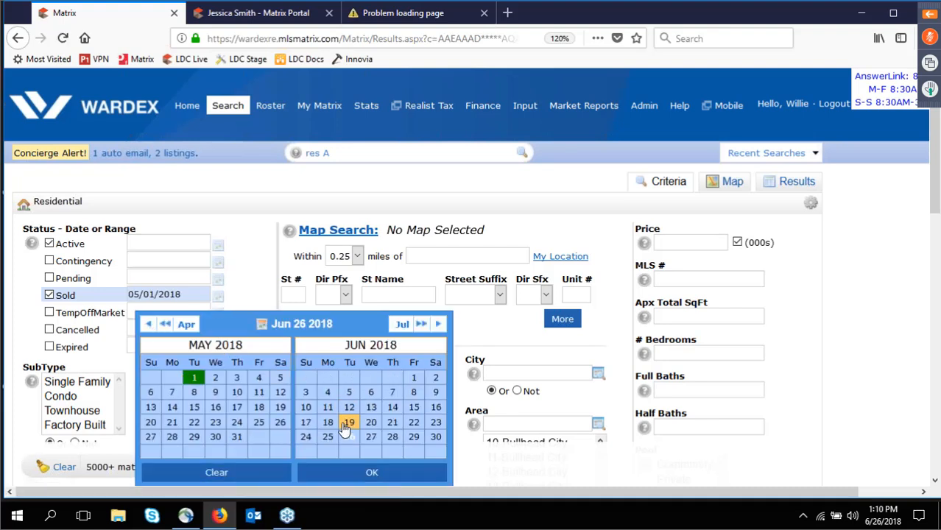
click(349, 437)
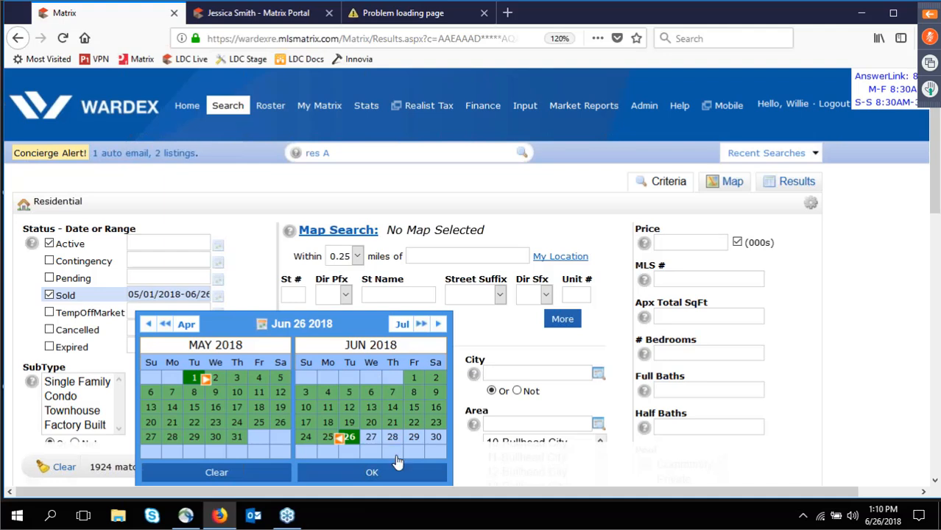
click(372, 472)
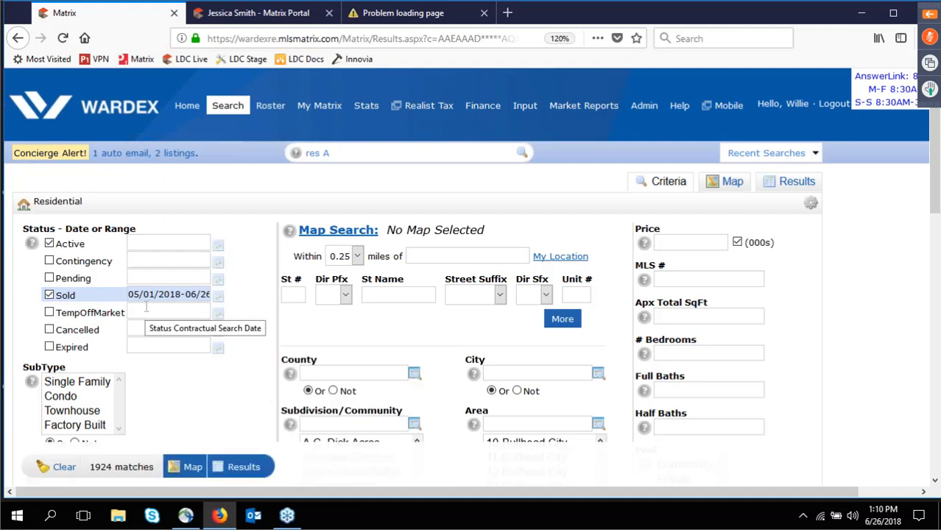
click(49, 295)
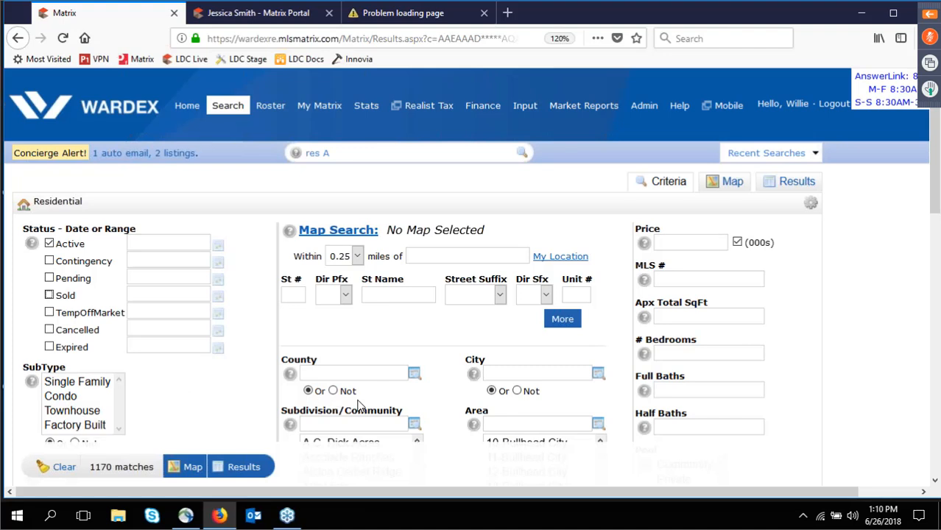
Try Single Family, Townhouse and Condo selections in the SubType list.
scroll(358, 405, down, 1)
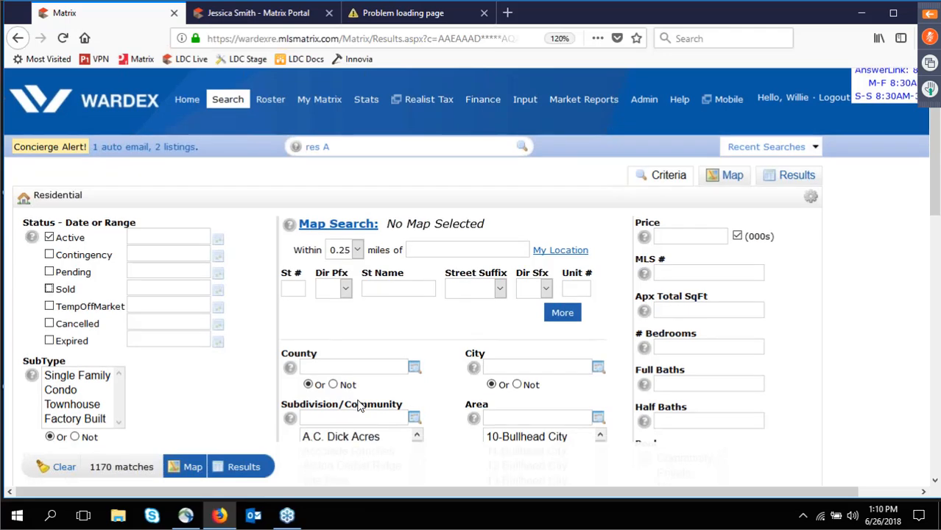
scroll(359, 406, down, 4)
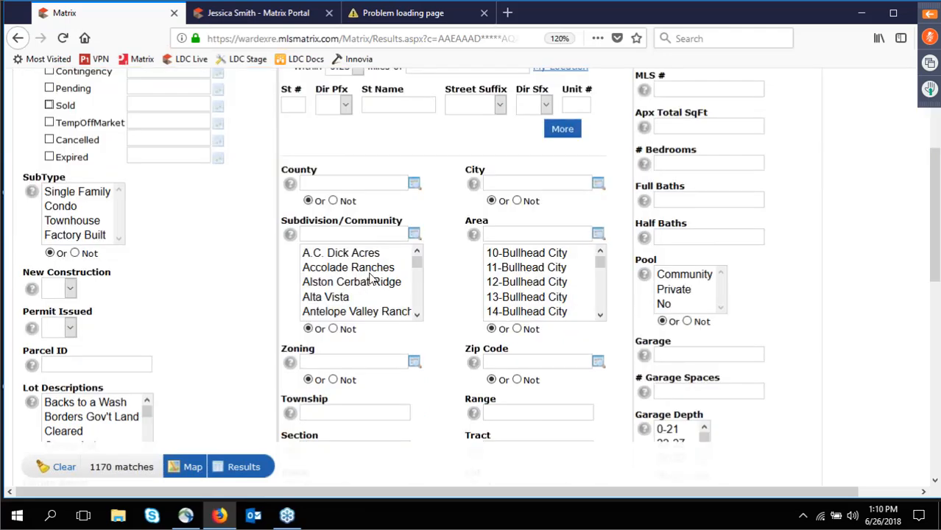
click(90, 192)
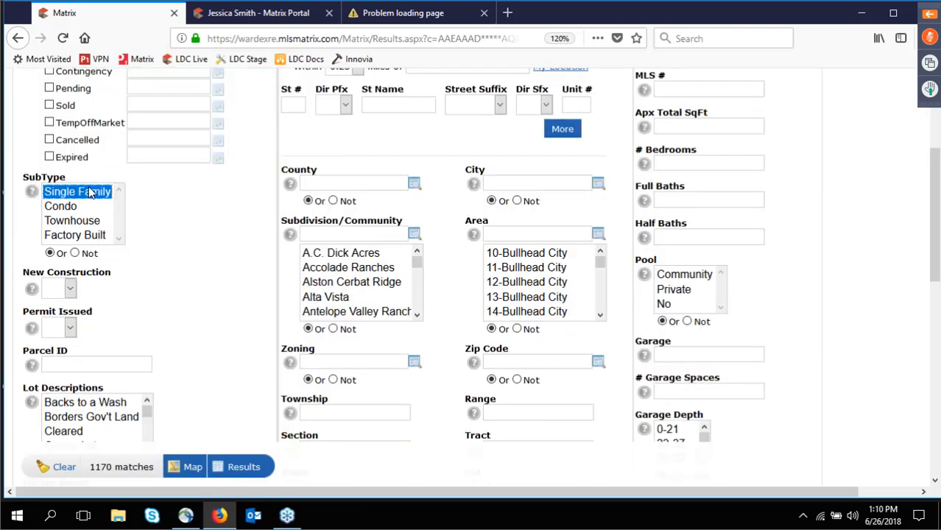
click(70, 221)
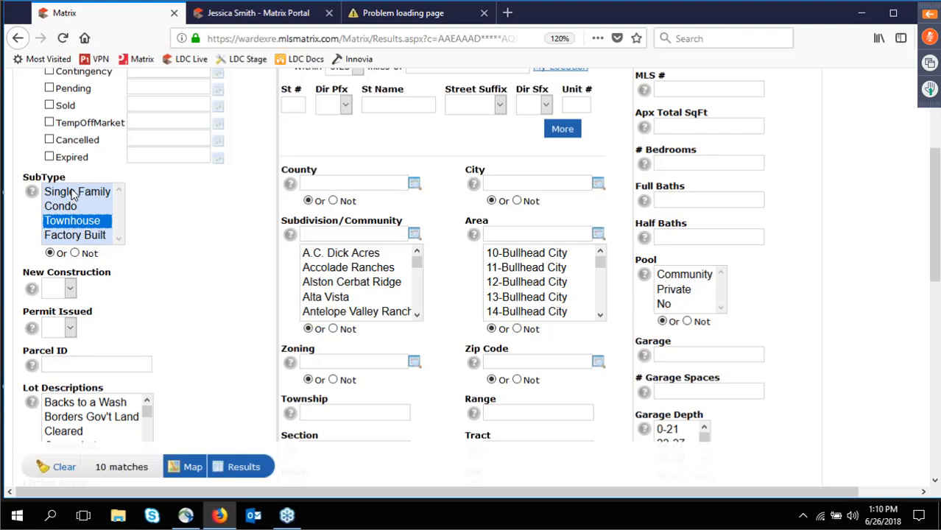
click(72, 193)
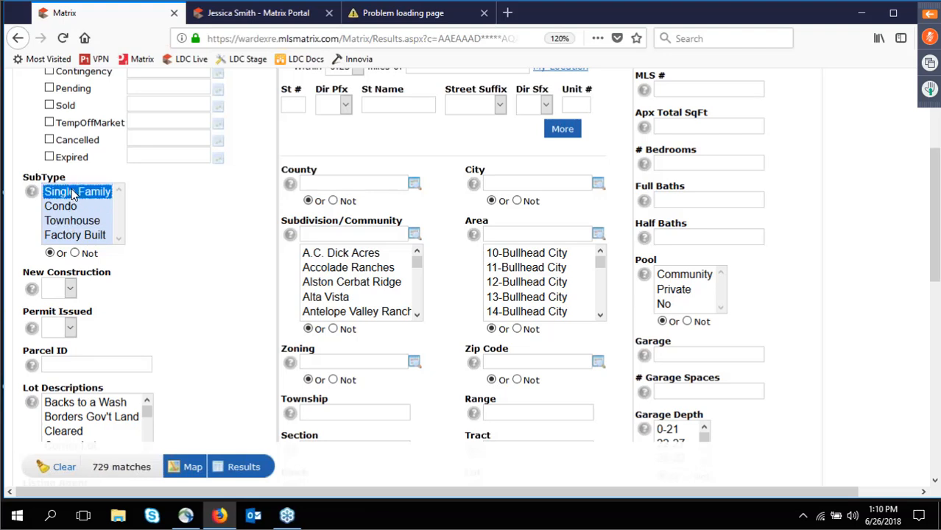
ctrl+click(72, 208)
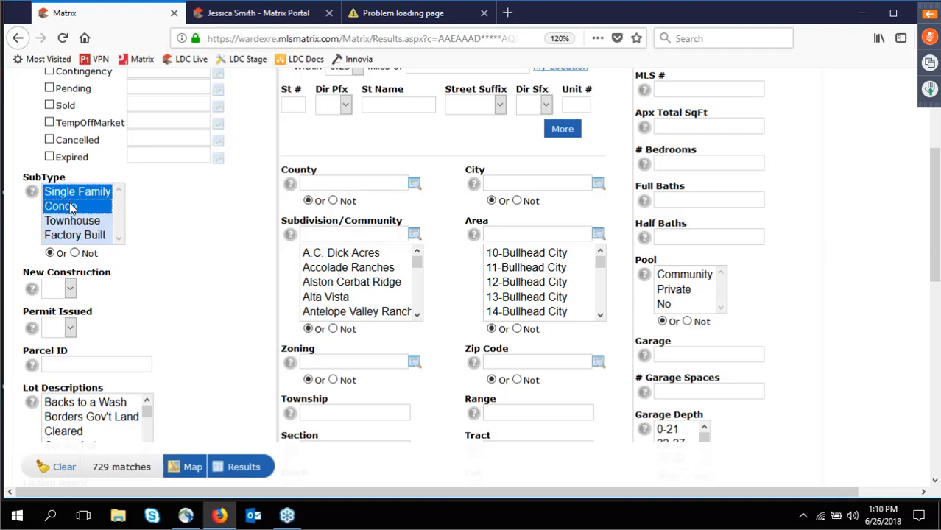
ctrl+click(72, 225)
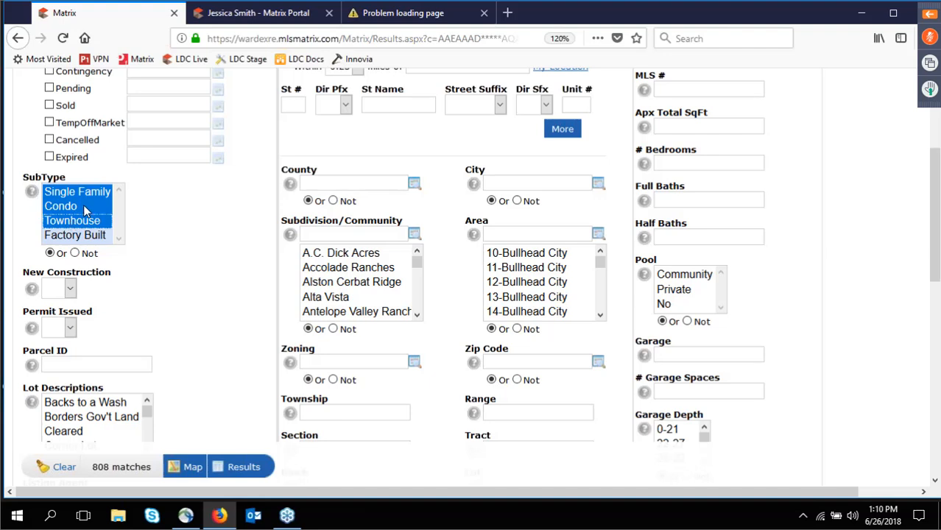
Deselect Condo, Townhouse and Single Family so no SubType remains chosen.
click(83, 210)
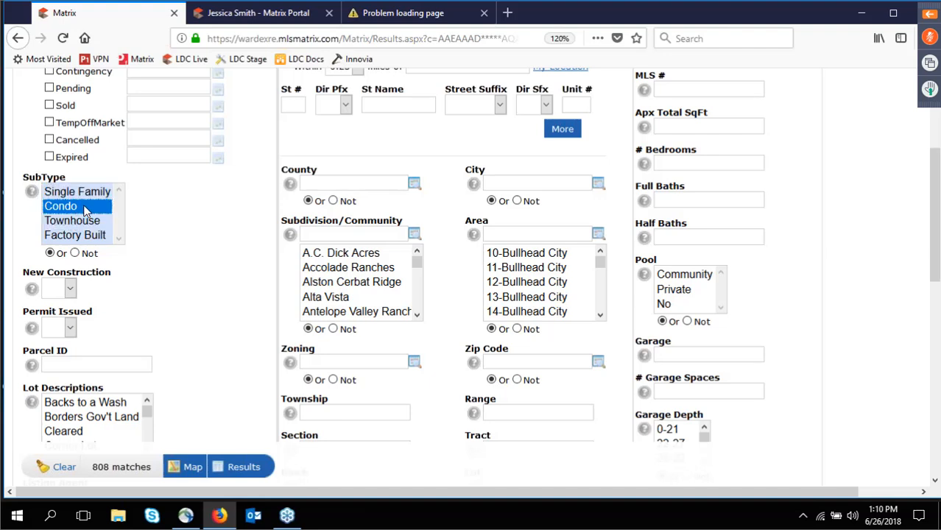
ctrl+click(86, 196)
ctrl+click(76, 221)
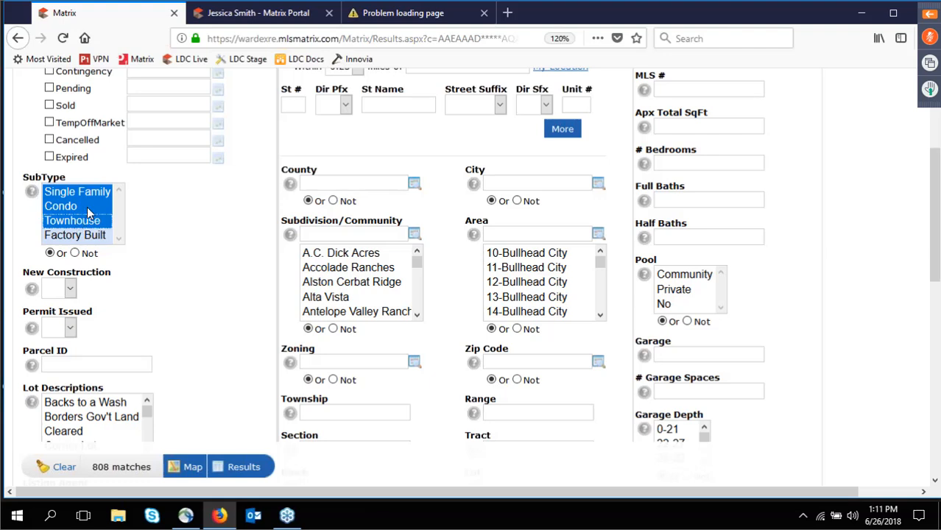
ctrl+click(87, 209)
ctrl+click(86, 221)
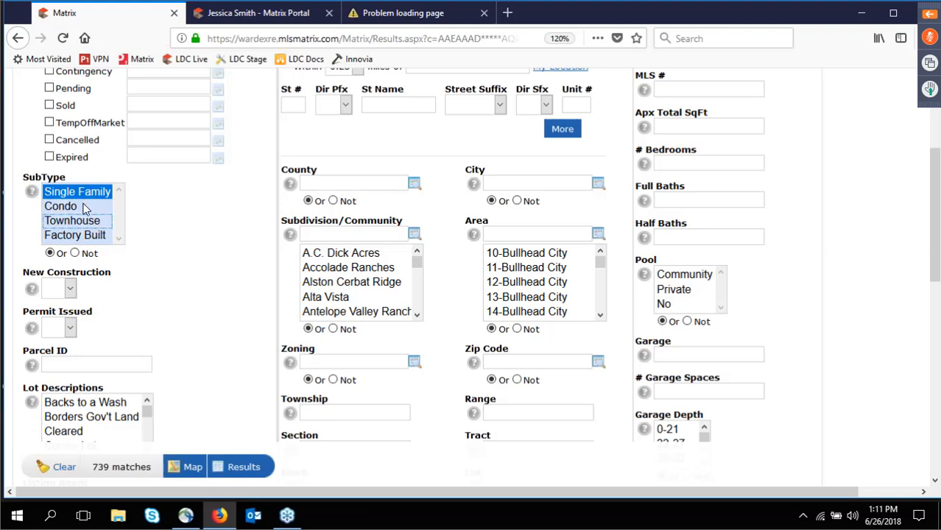
ctrl+click(87, 193)
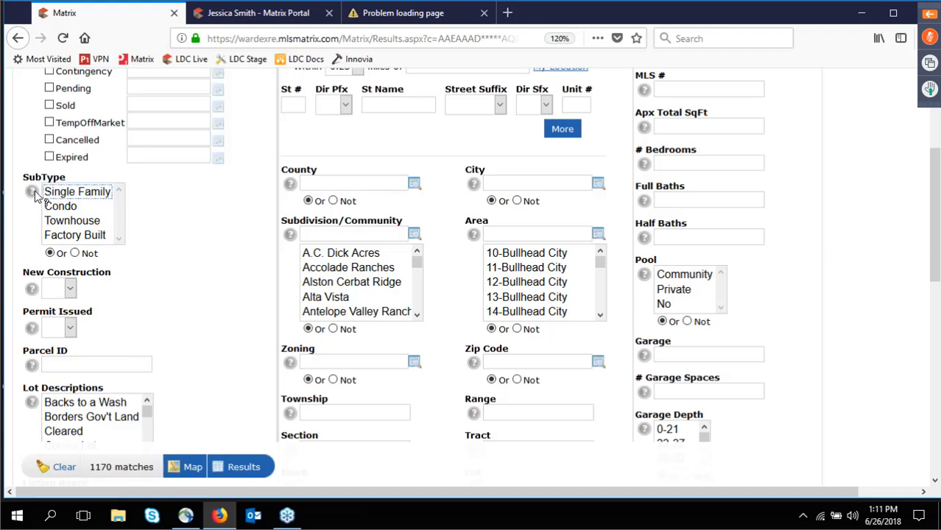
View the Property Sub Type help window, then close it.
mouse_move(35, 197)
click(33, 193)
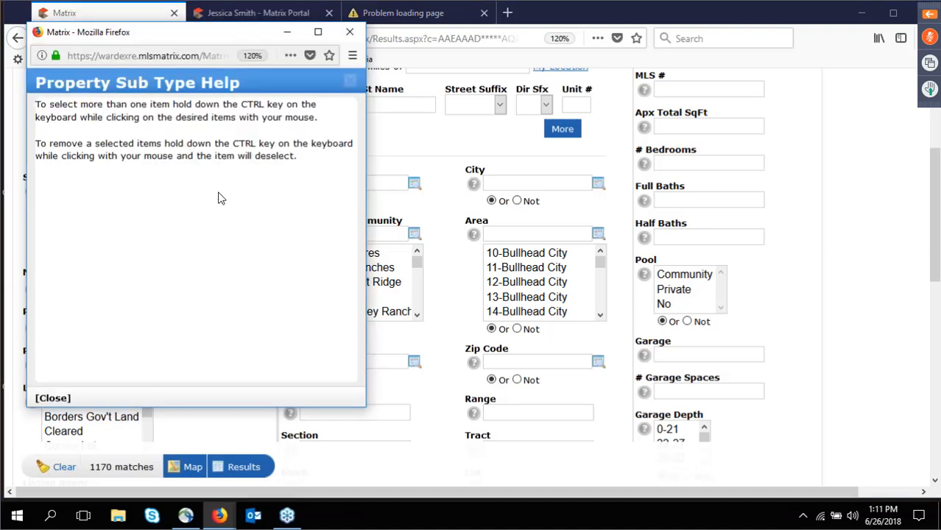
click(353, 35)
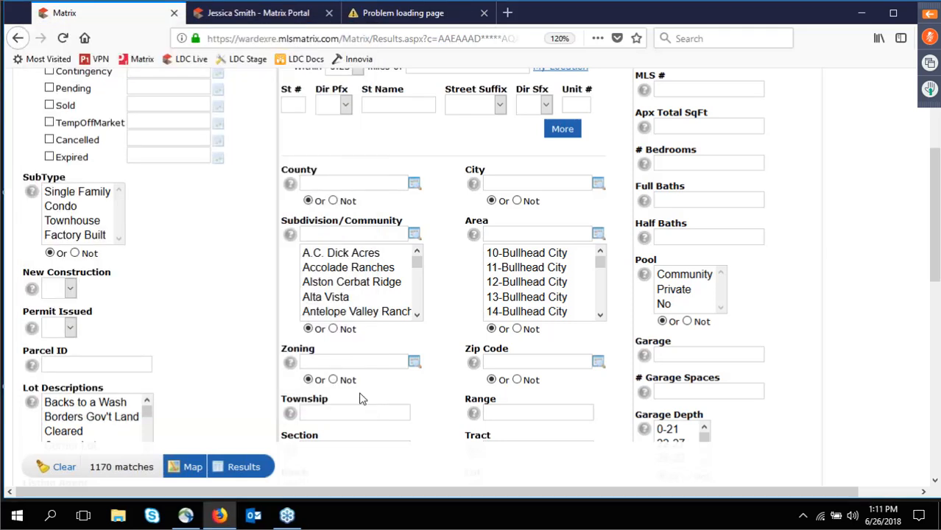
scroll(119, 435, down, 3)
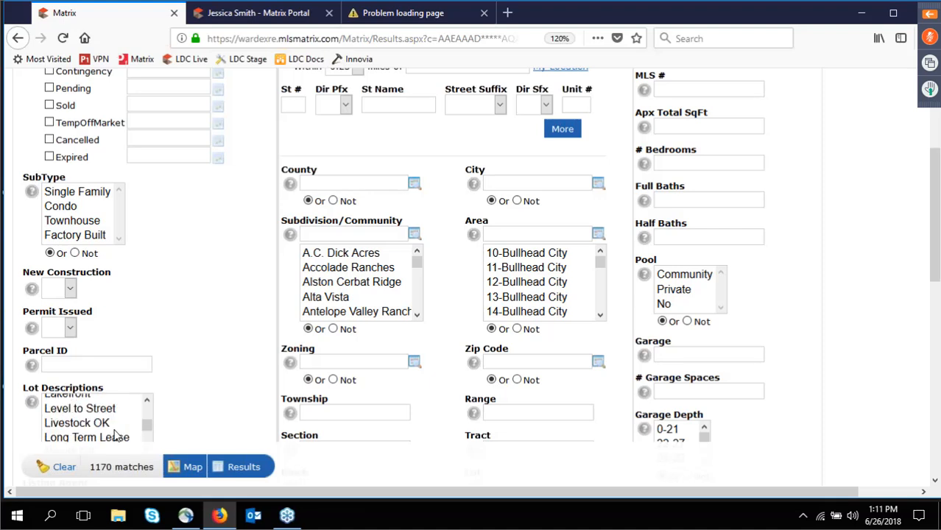
scroll(116, 435, up, 3)
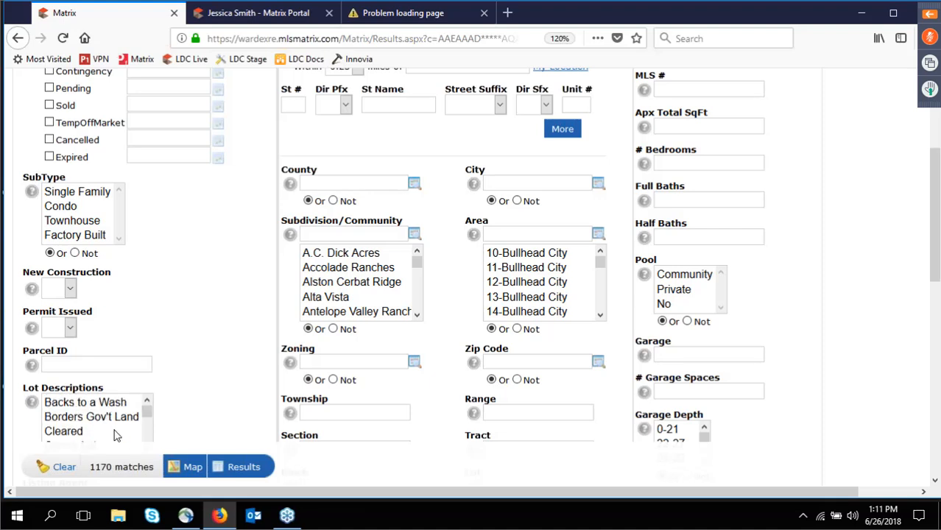
scroll(289, 322, up, 1)
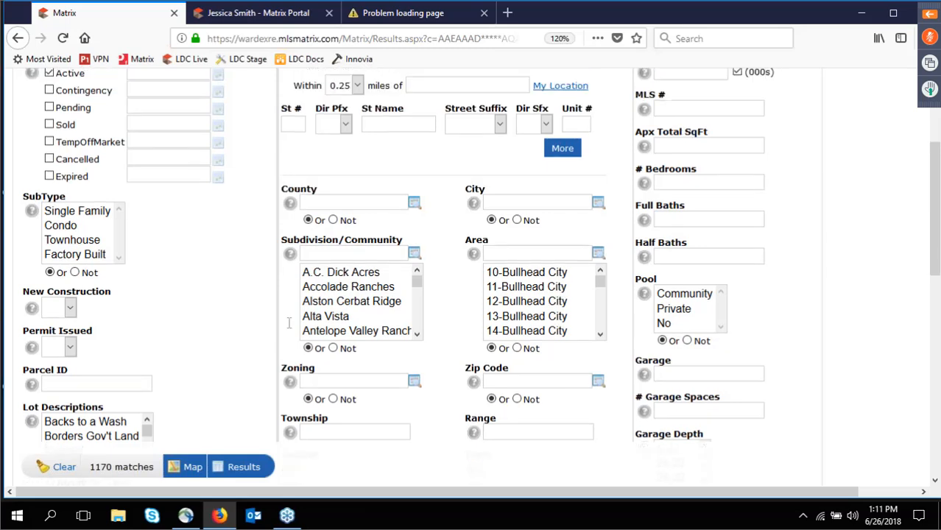
scroll(289, 322, up, 5)
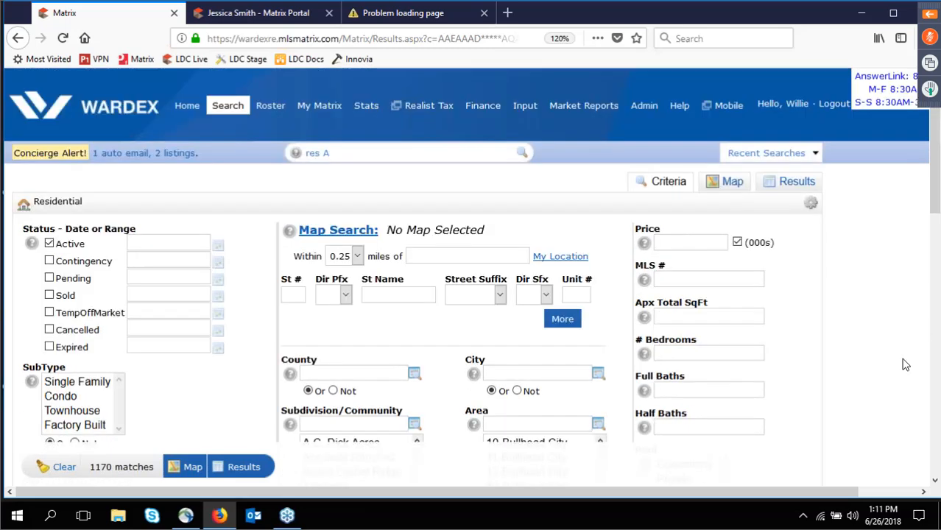
Set the Price criterion to 400-600, cutting the results to 91 matches.
text(400)
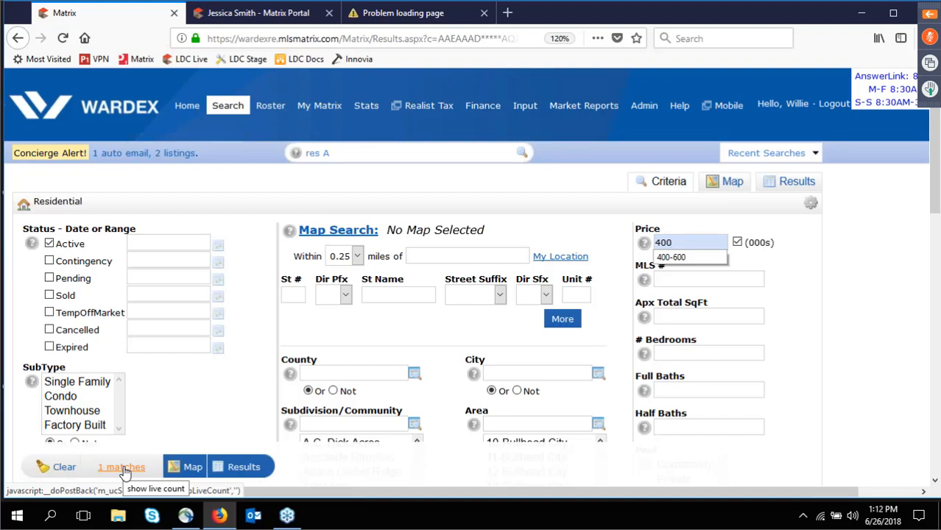
text(+)
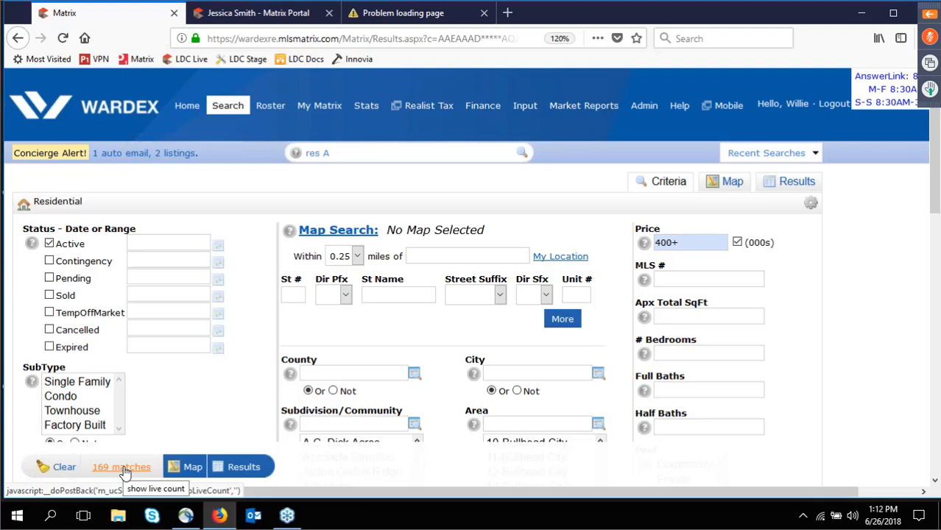
key(BackSpace)
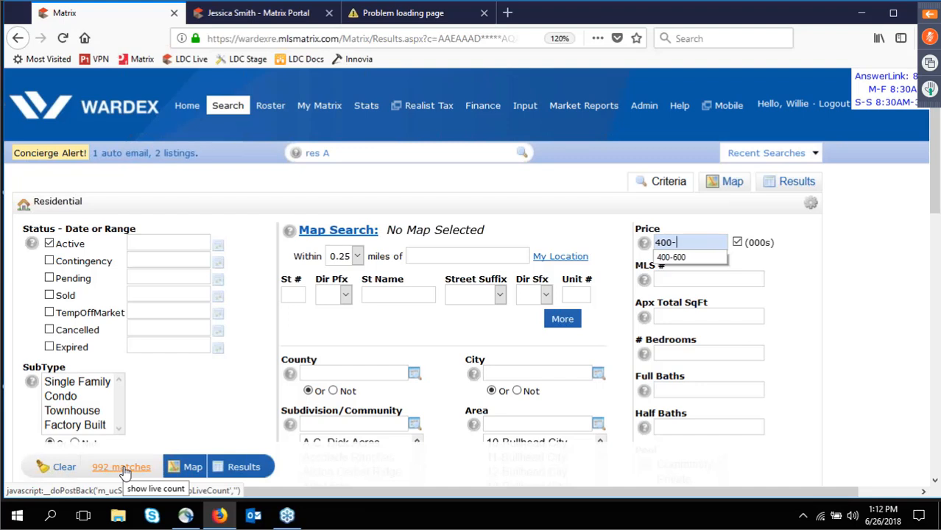
text(600)
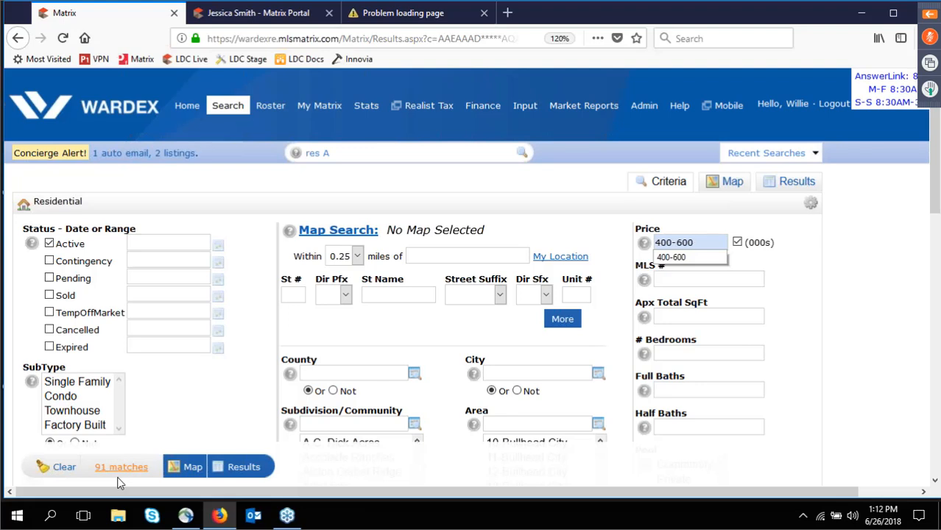
key(Escape)
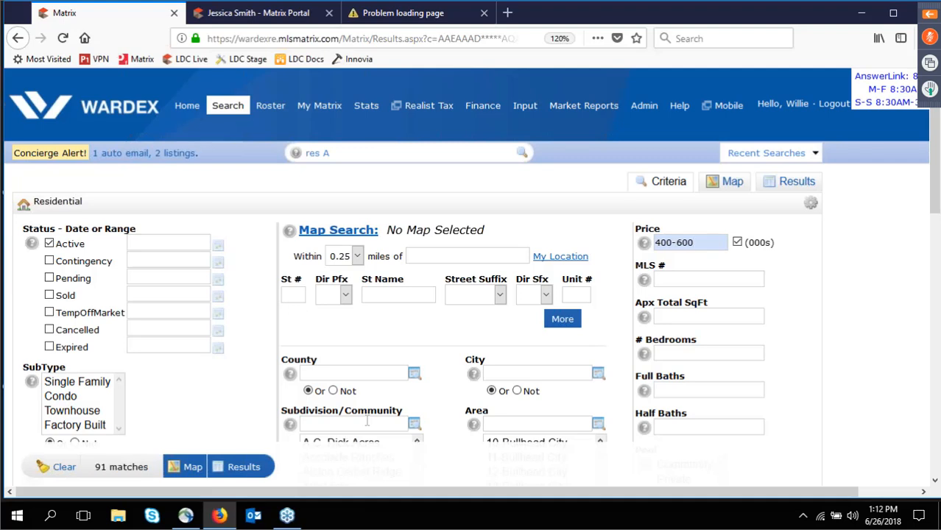
View the Price help window, then close it.
mouse_move(643, 247)
mouse_move(708, 239)
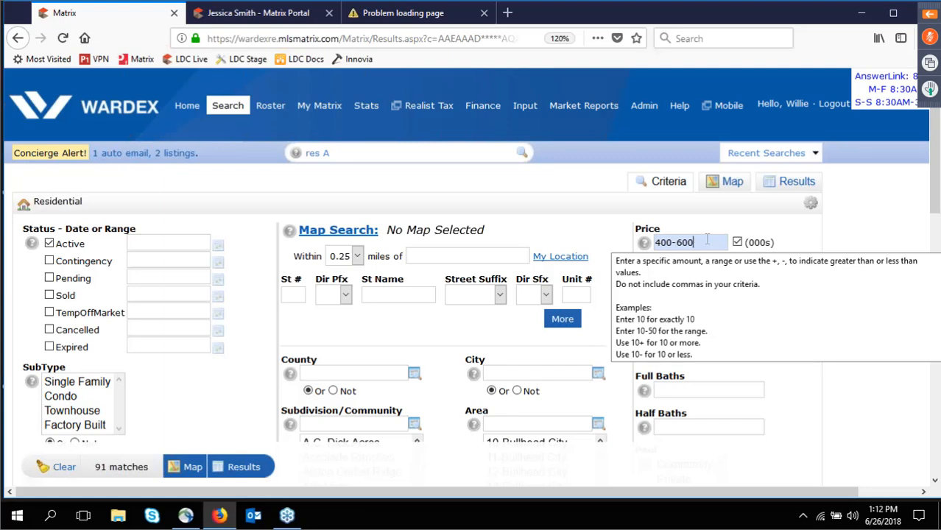
click(645, 244)
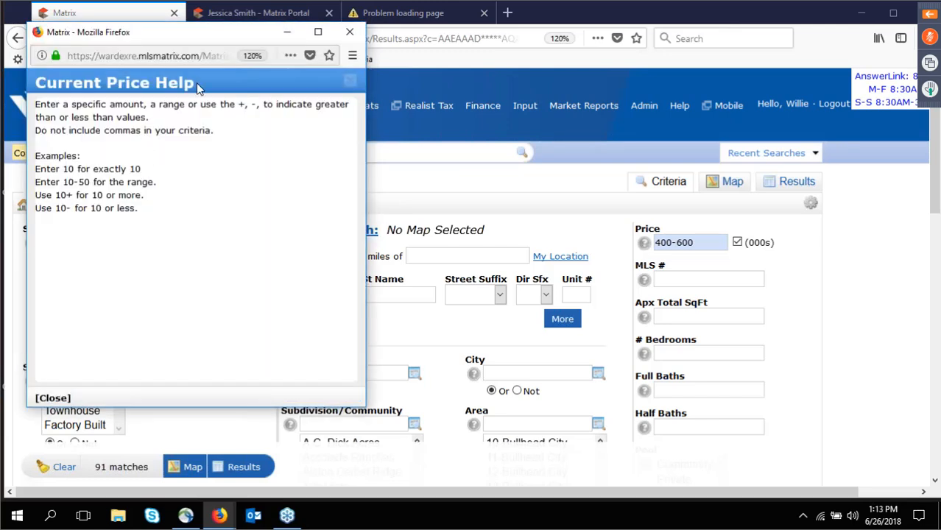
click(348, 35)
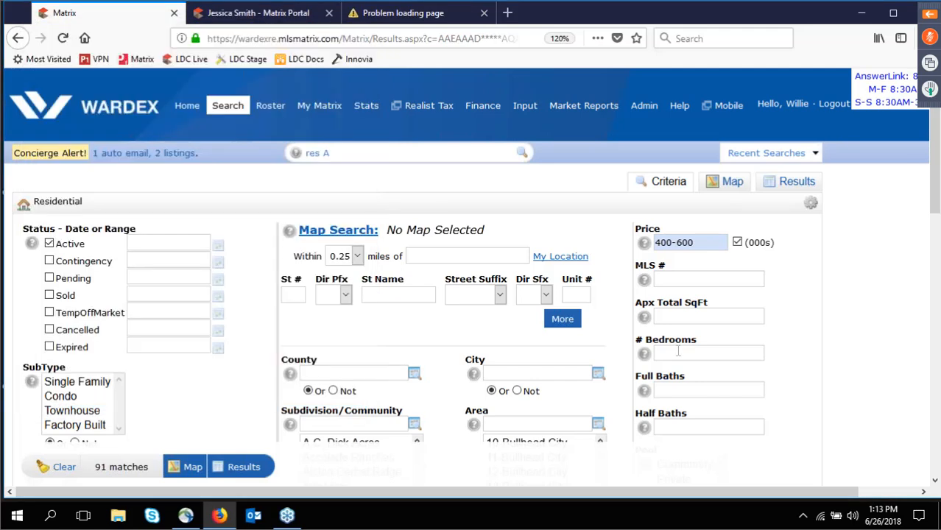
Enter 4+ in the # Bedrooms field, leaving 31 matches.
click(677, 352)
text(4)
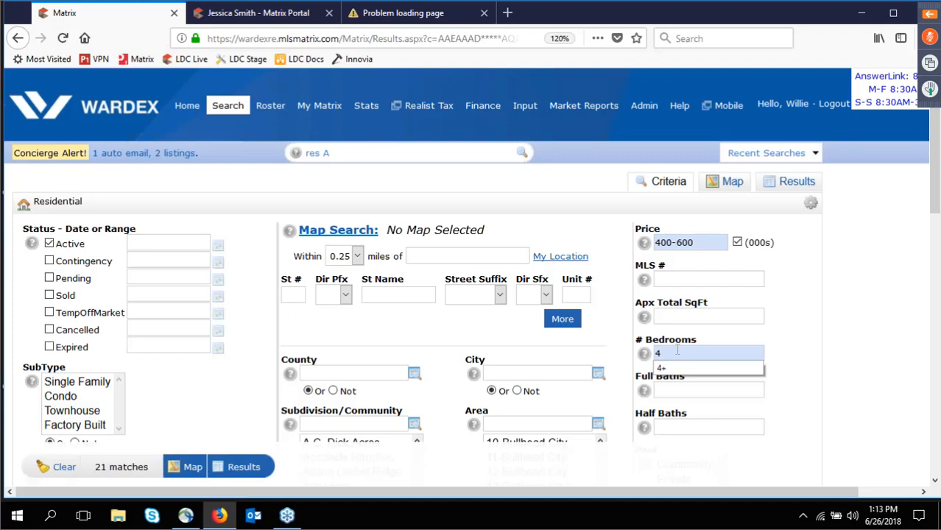
text(+)
click(579, 398)
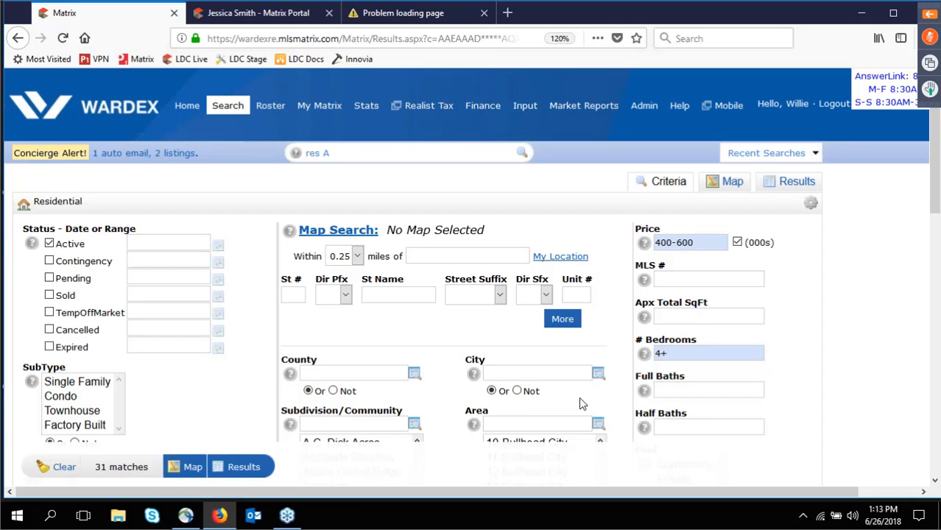
Scroll to the bottom of the form and place the cursor in the Public Remarks box.
scroll(578, 397, down, 2)
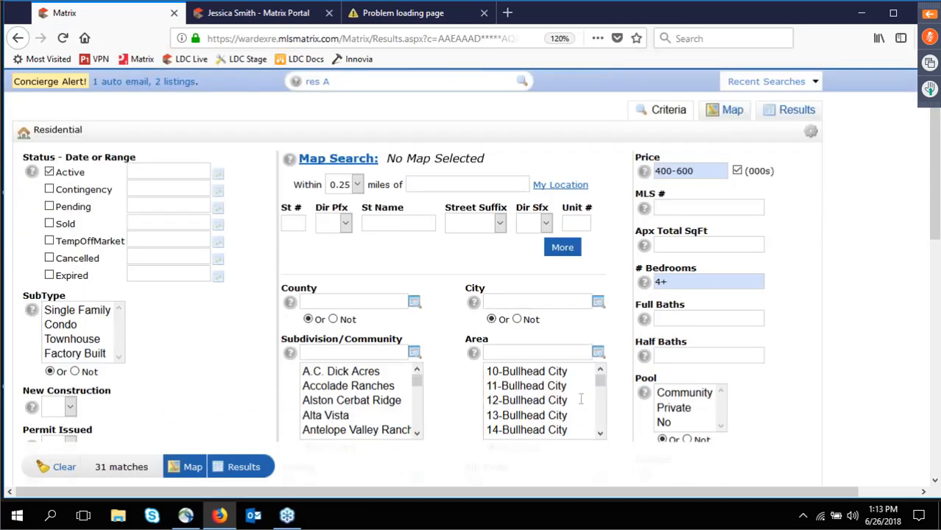
scroll(580, 398, down, 10)
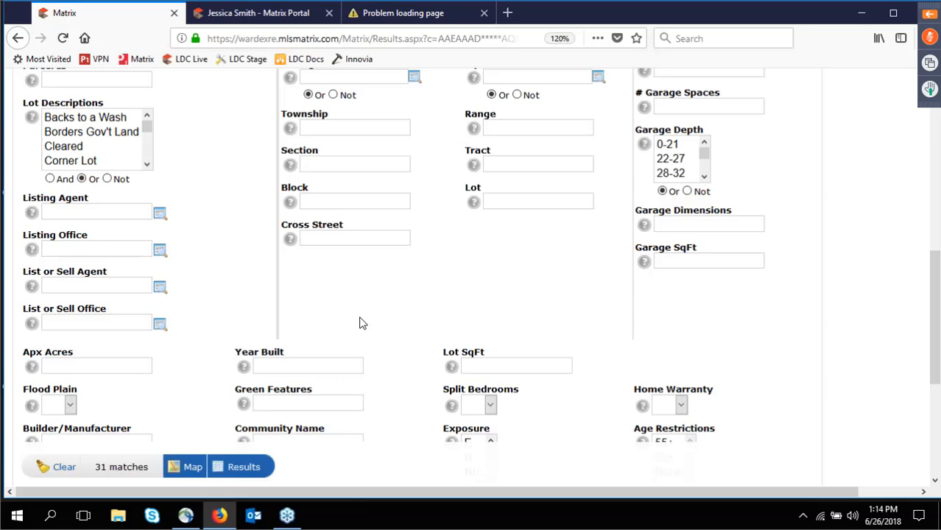
scroll(362, 323, up, 1)
scroll(361, 317, up, 5)
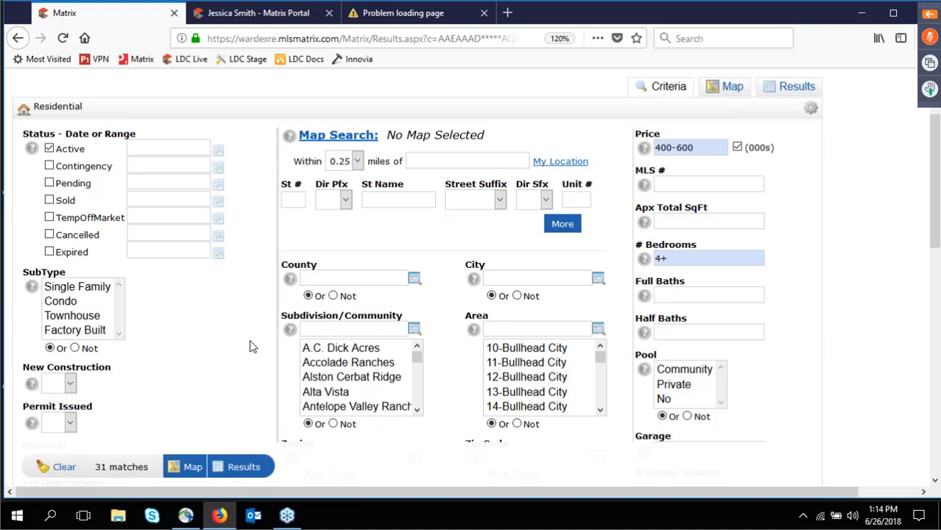
scroll(249, 347, down, 1)
scroll(250, 347, down, 10)
click(156, 353)
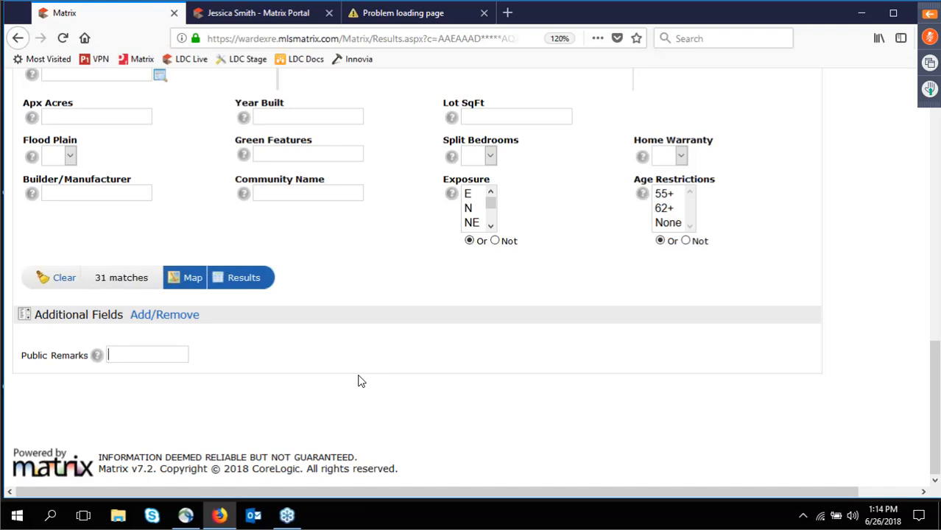
Enter !*pool* in Public Remarks to exclude pool listings, leaving 18 matches.
text(*)
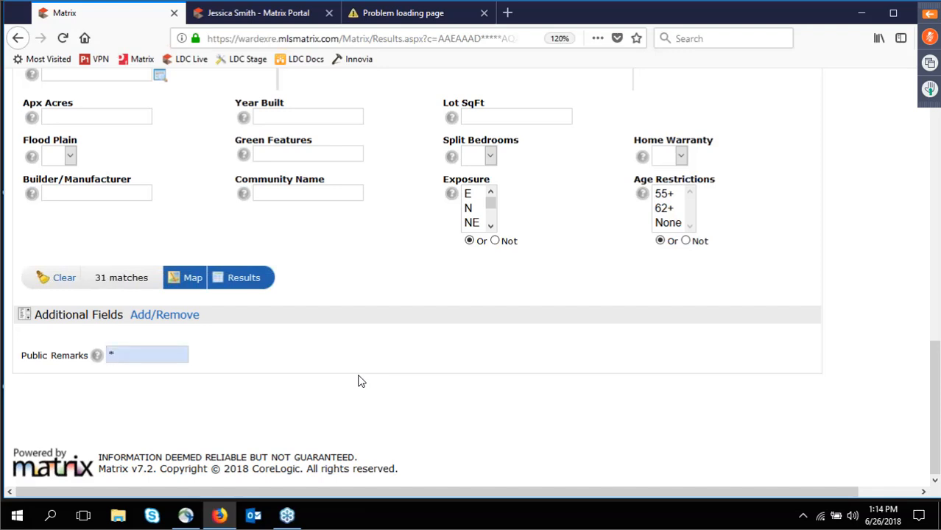
text(pool*)
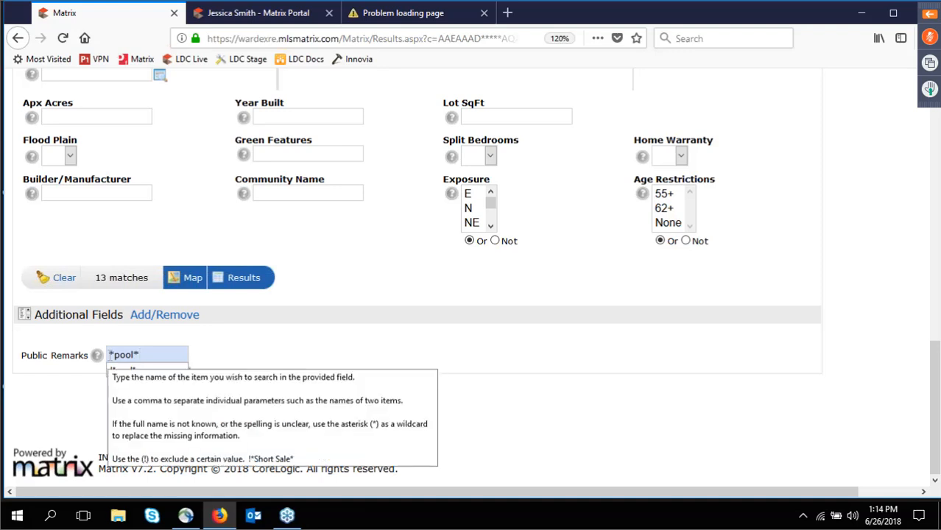
click(109, 357)
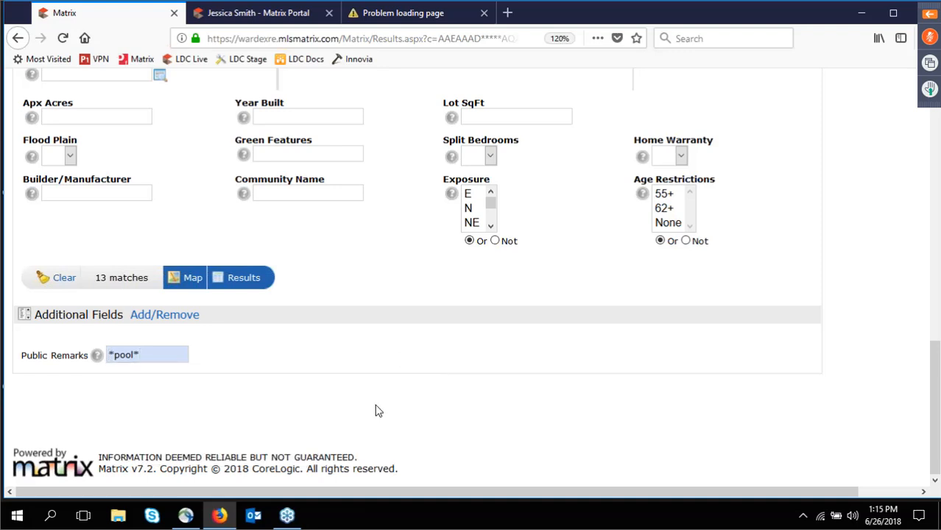
text(!)
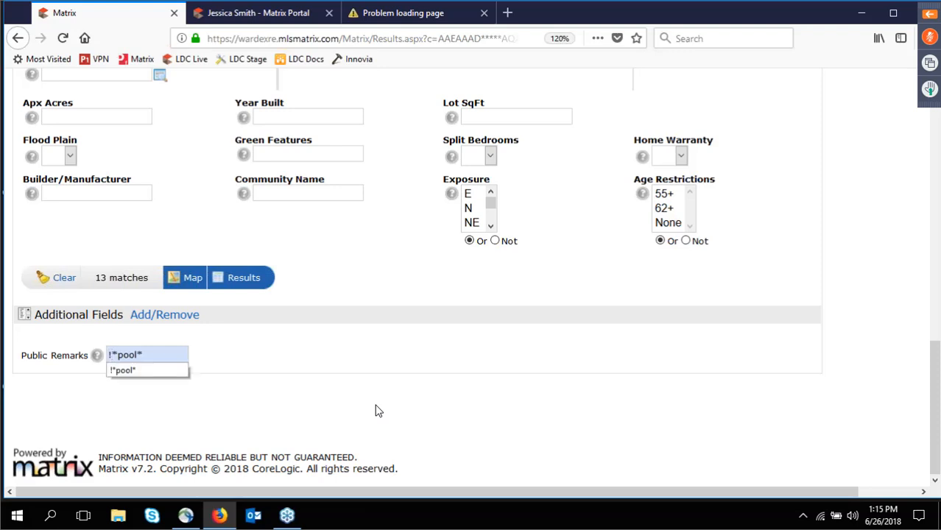
click(252, 424)
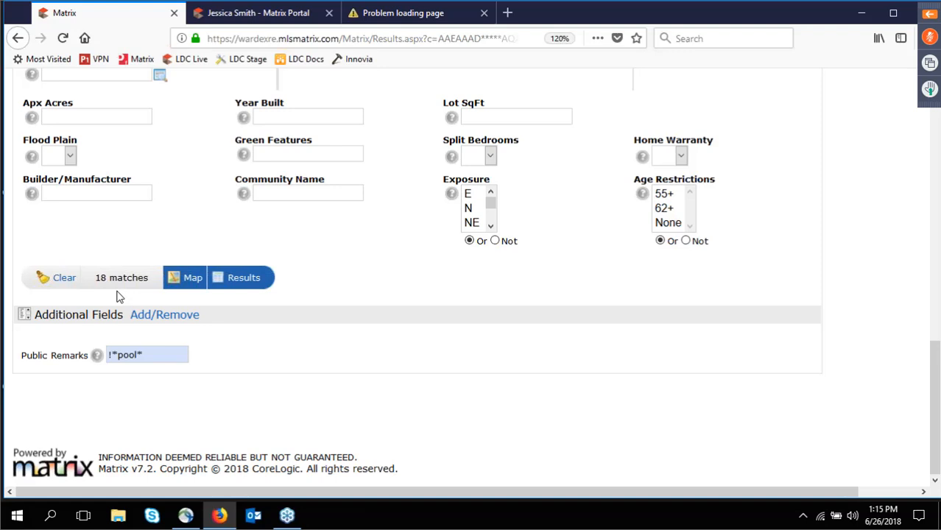
View the Public Remarks help window, then close it.
click(97, 357)
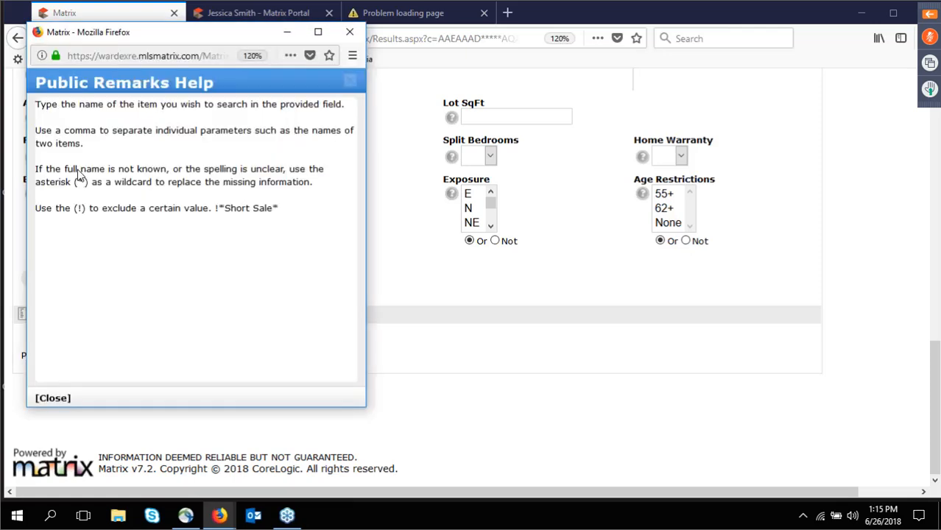
click(348, 34)
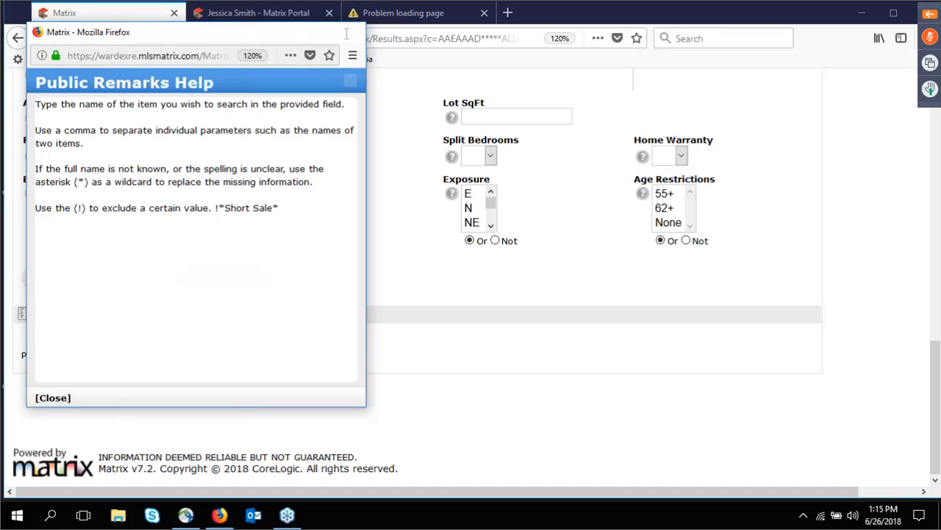
scroll(392, 184, up, 10)
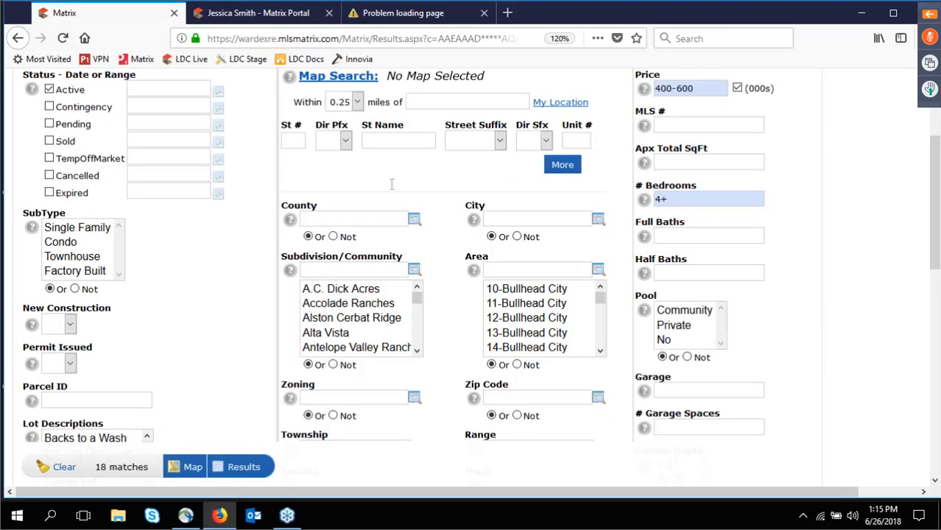
scroll(392, 185, up, 3)
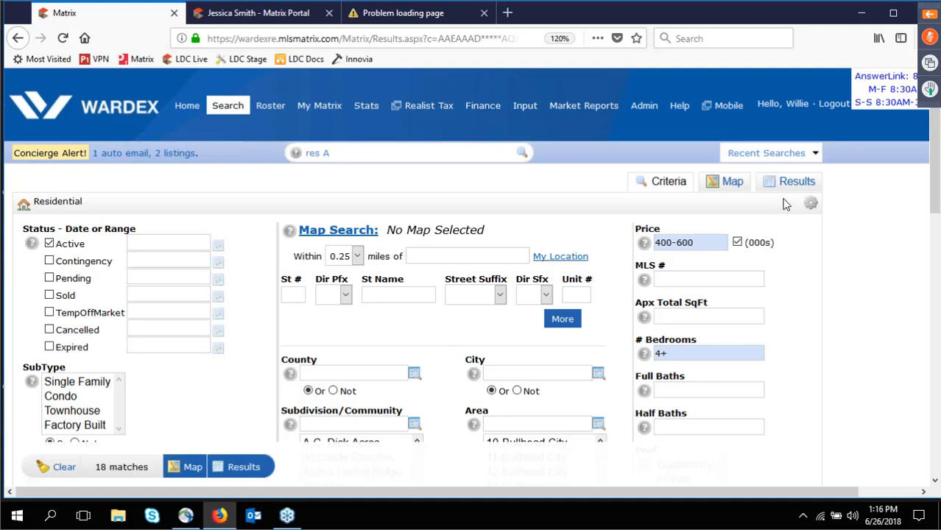
Map the 18 results, preview one pinned listing, then switch back to the results table.
click(720, 194)
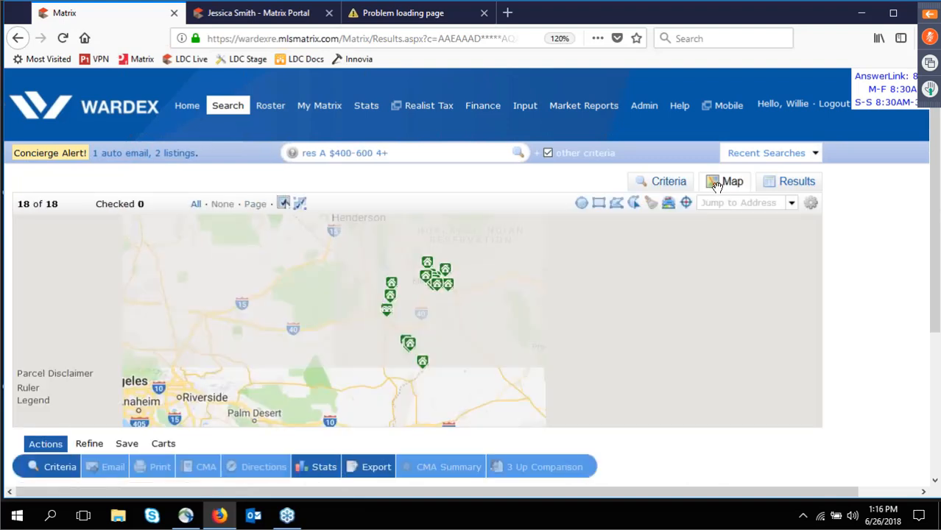
mouse_move(411, 348)
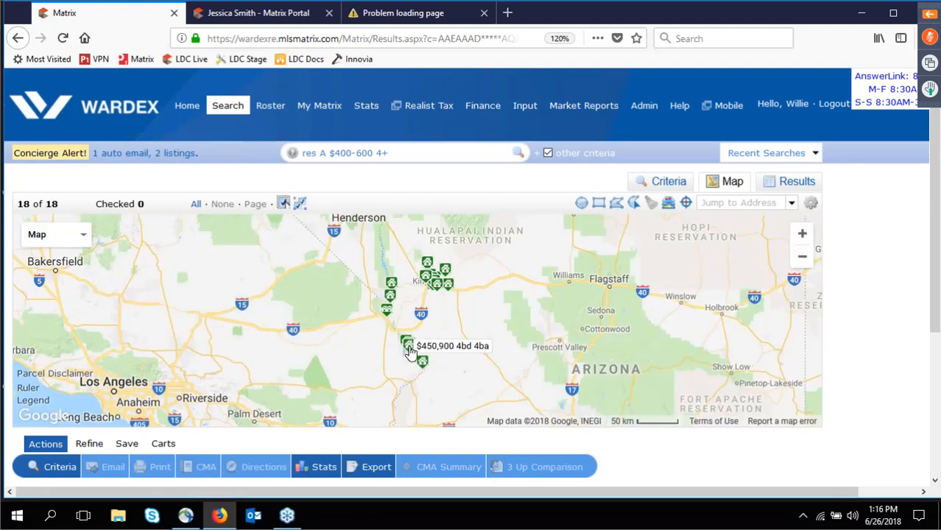
click(442, 276)
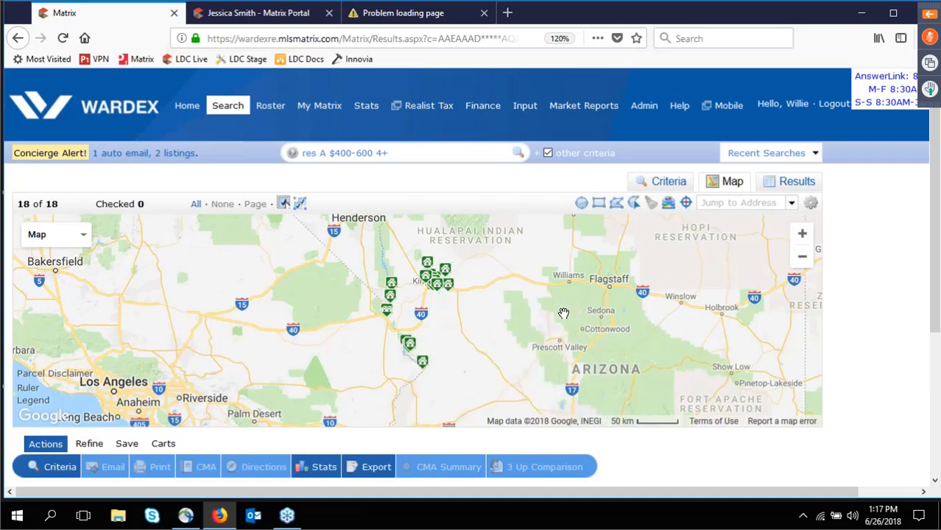
click(797, 186)
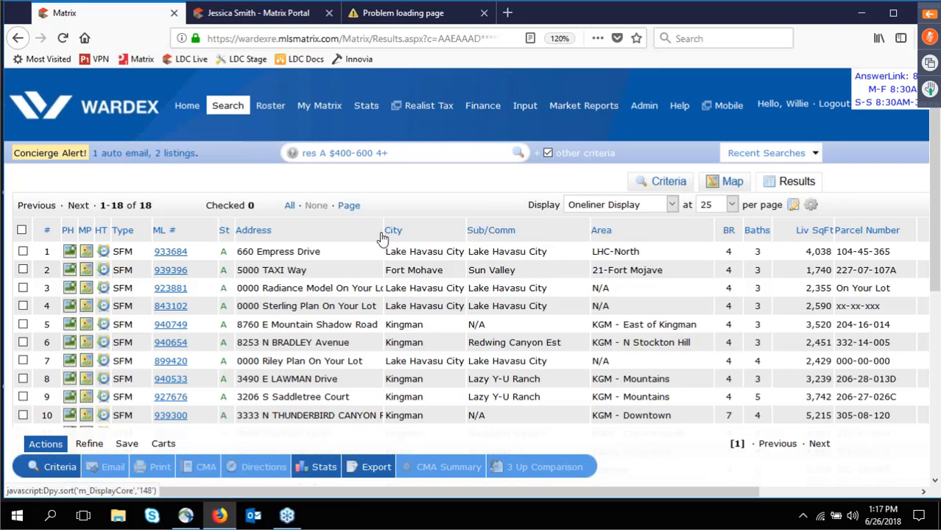
Sort results by Address, reverse it, then sort by Price descending from $575,000.
click(252, 234)
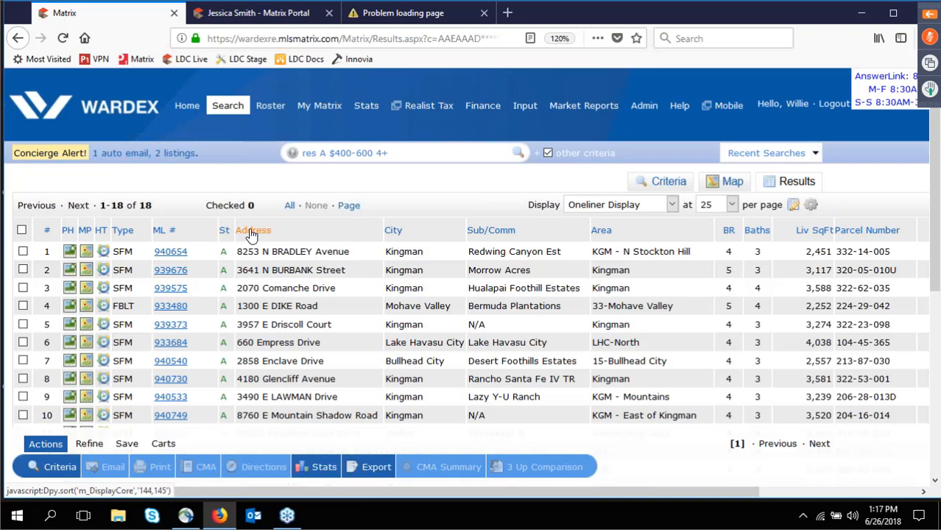
click(251, 233)
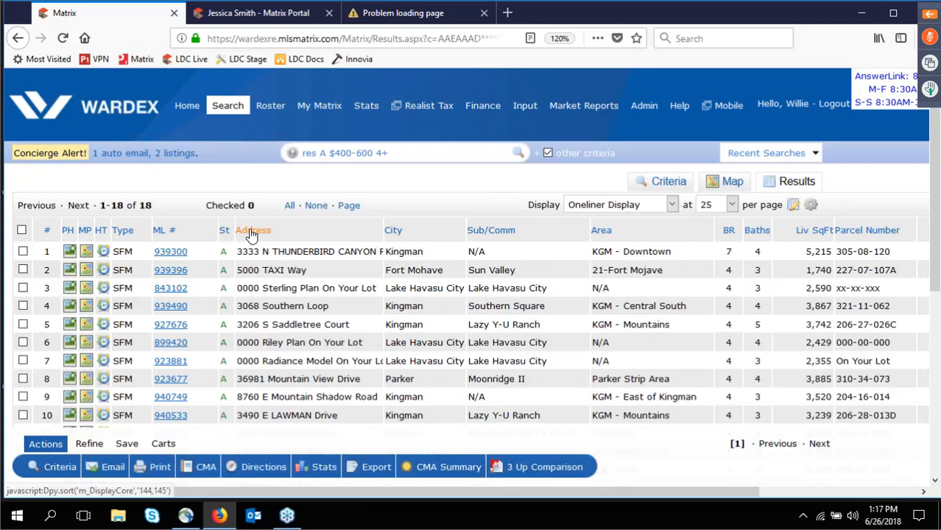
click(865, 493)
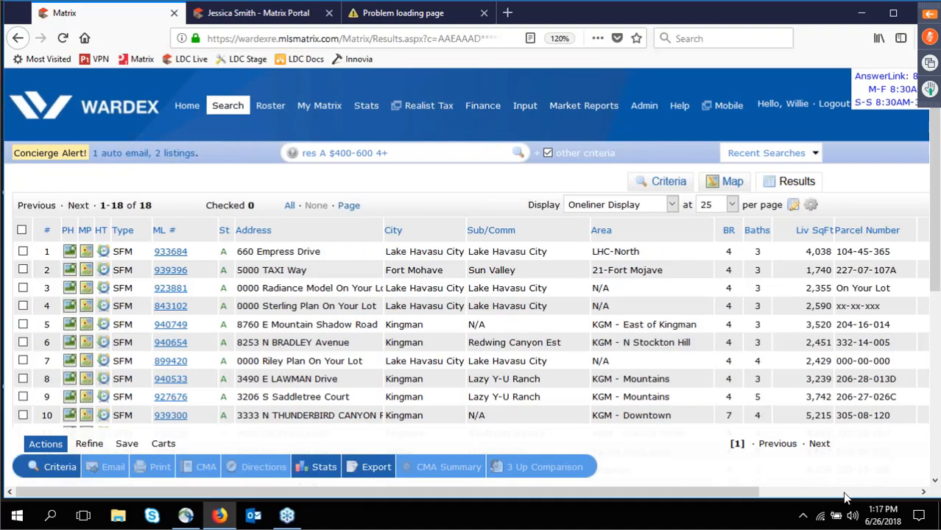
click(846, 494)
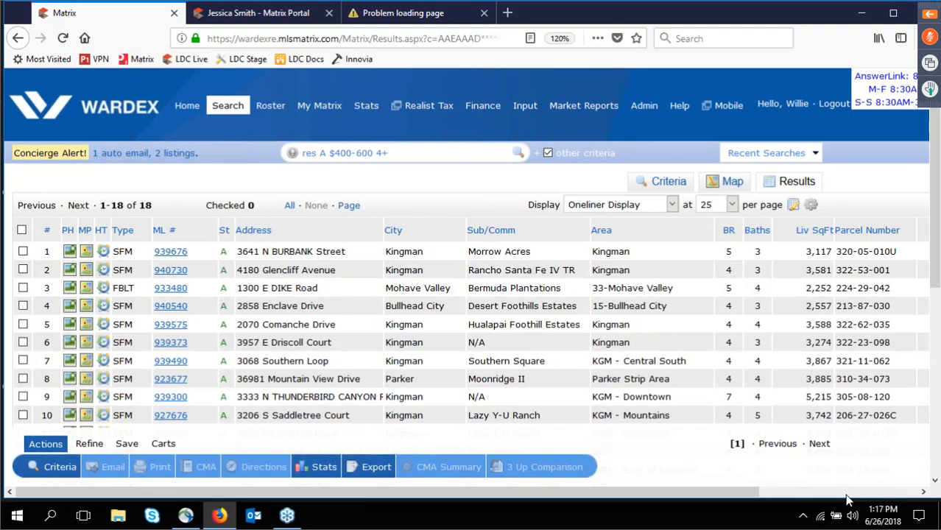
click(846, 494)
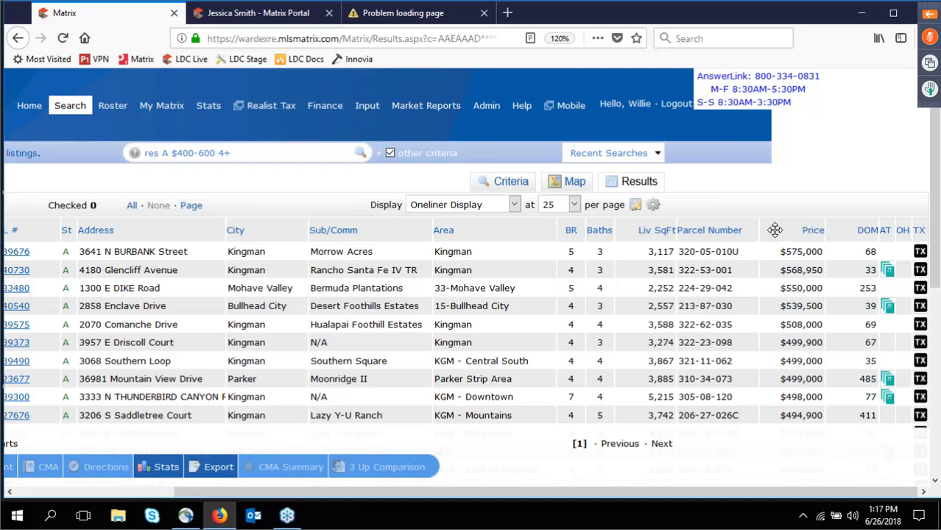
Move the Price, BR and Baths columns ahead of Address in the results table.
drag(775, 230, 128, 221)
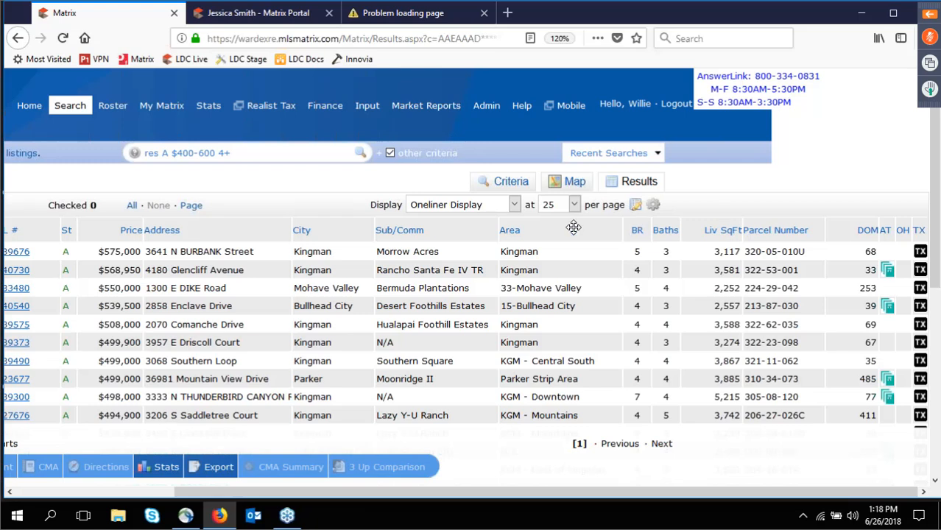
drag(574, 227, 164, 216)
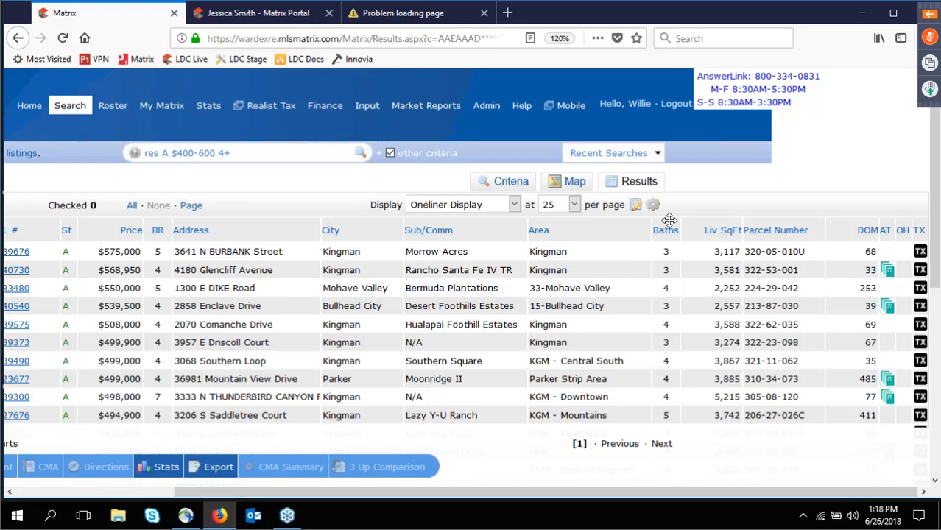
drag(669, 220, 672, 226)
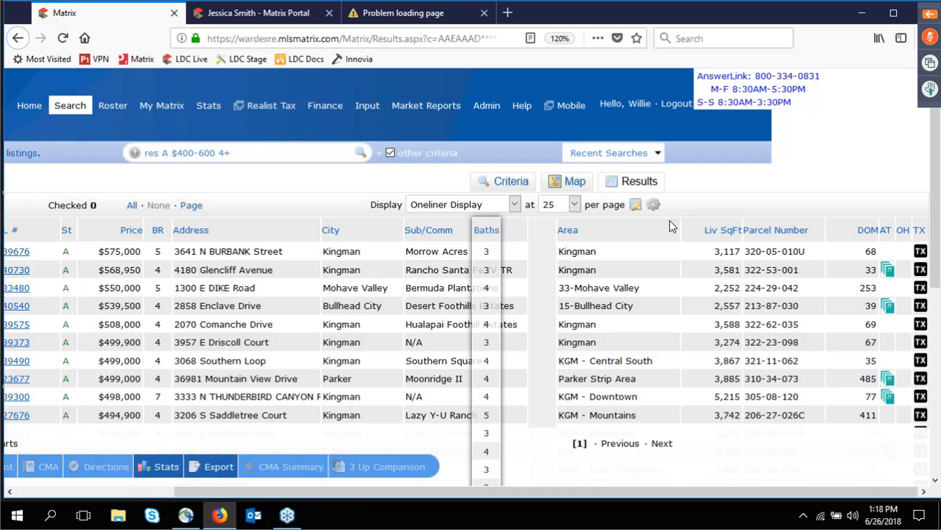
drag(671, 227, 609, 230)
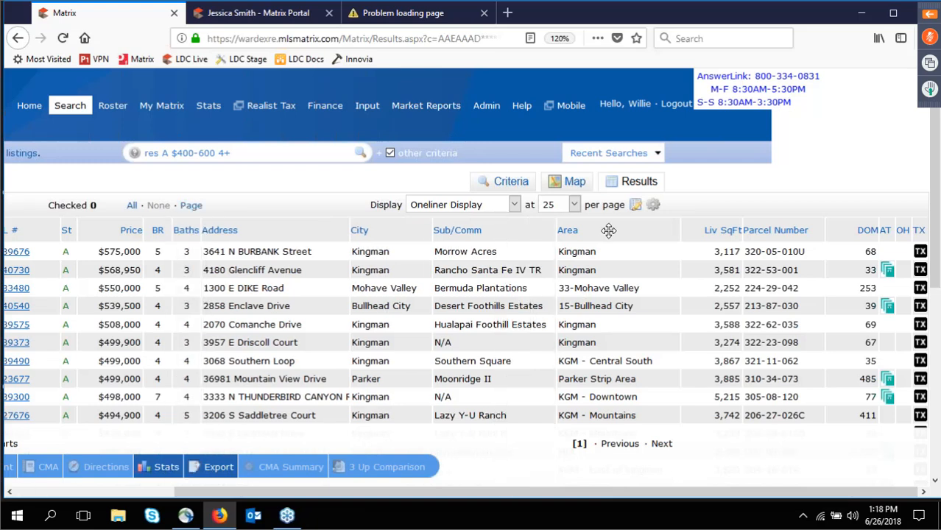
Remove the Area and Sub/Comm columns from the results table.
click(610, 232)
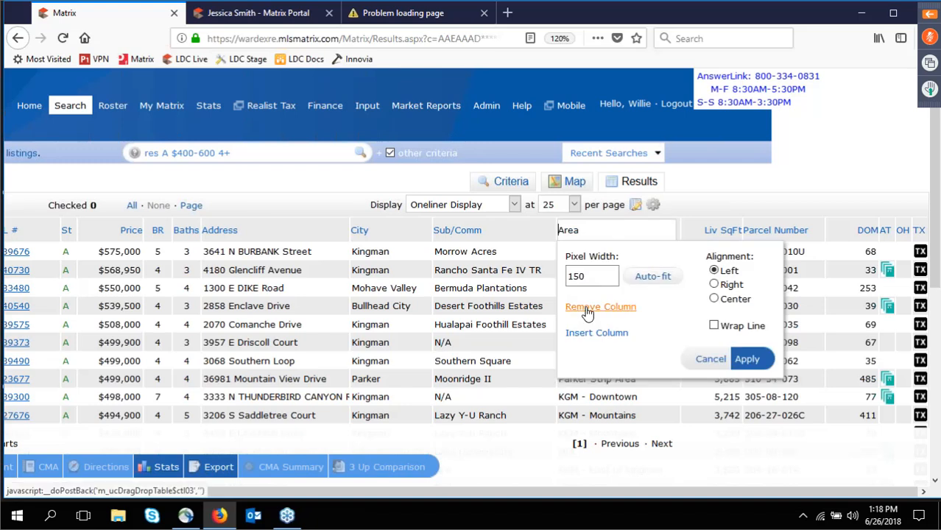
click(587, 313)
right_click(575, 232)
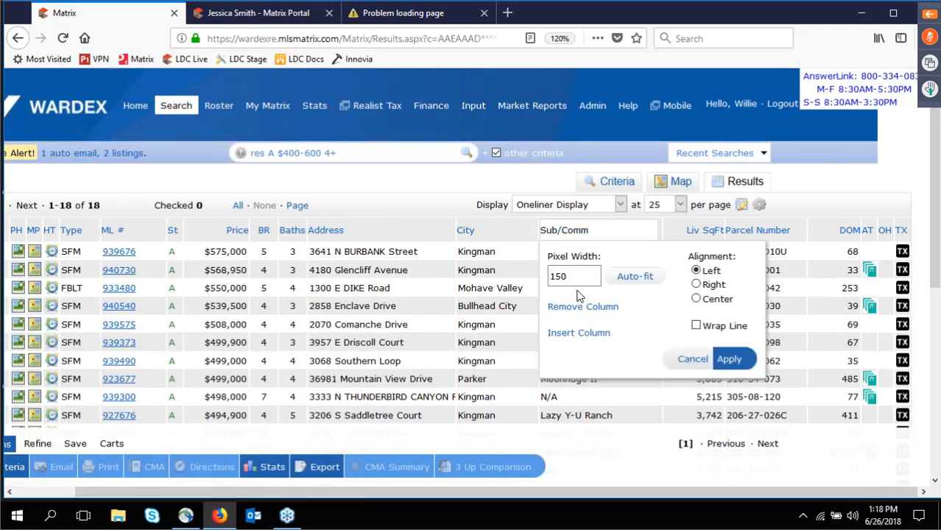
click(576, 307)
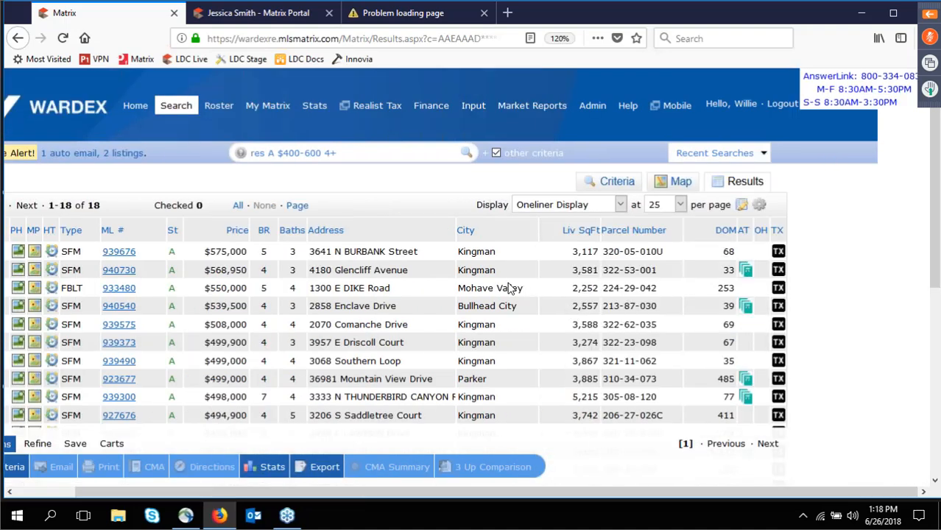
Insert a Zip Code column after Address, found by searching 'zip'.
click(440, 233)
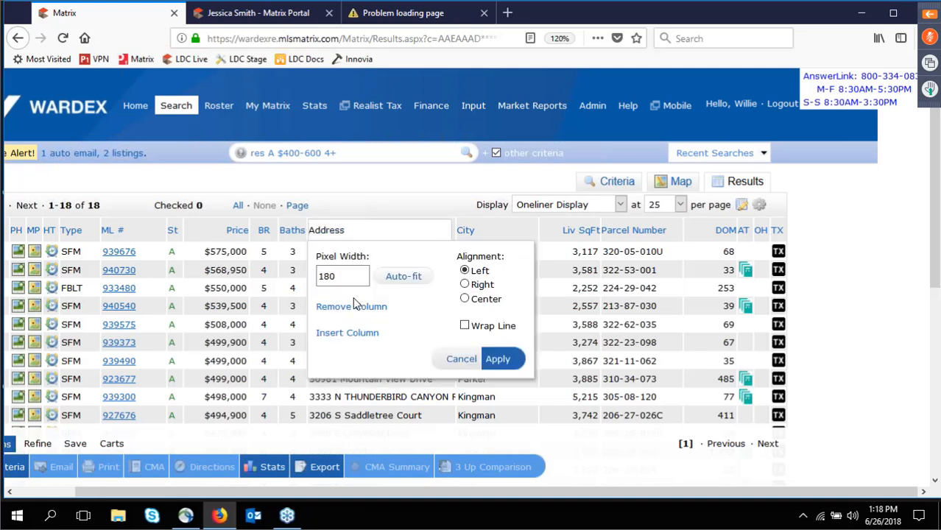
click(339, 333)
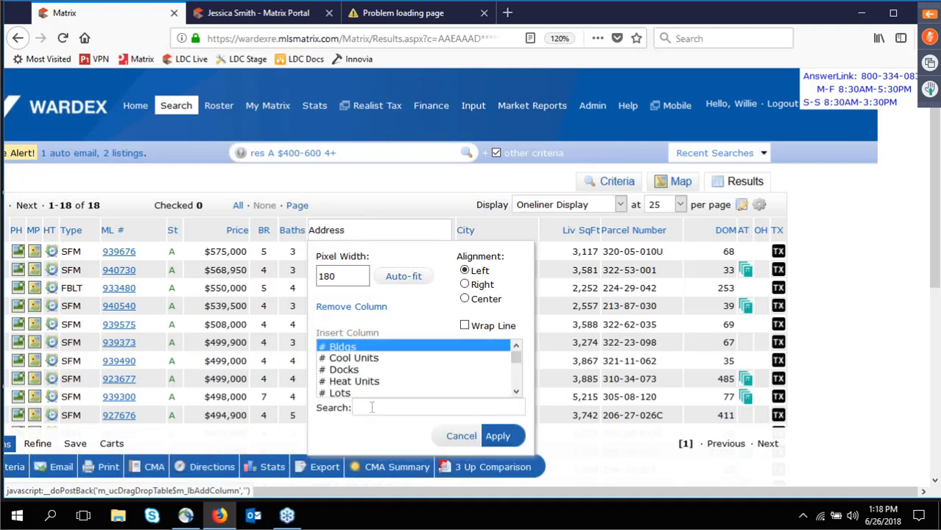
click(372, 407)
text(zip)
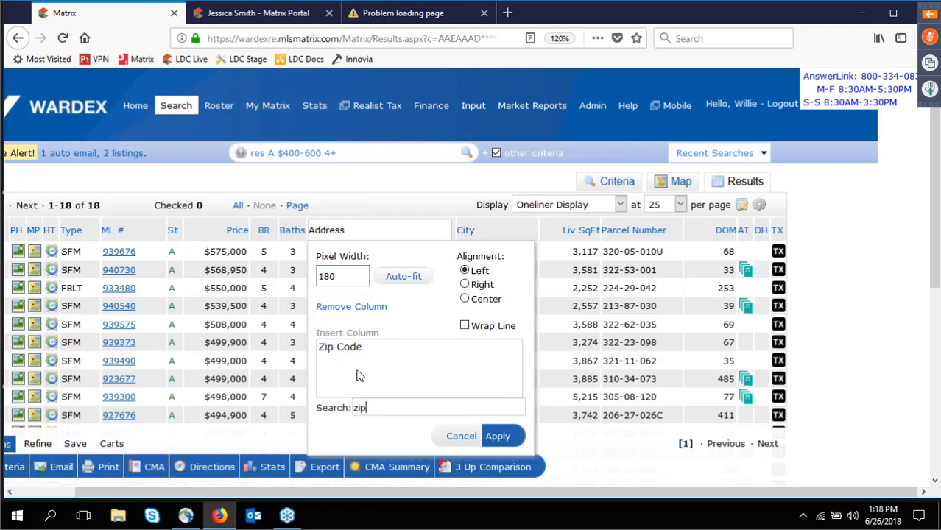
click(348, 349)
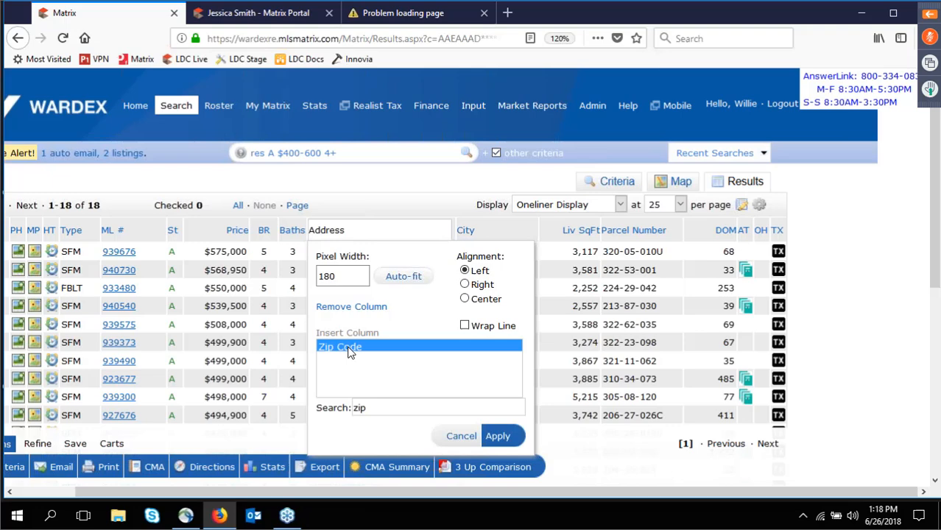
click(496, 437)
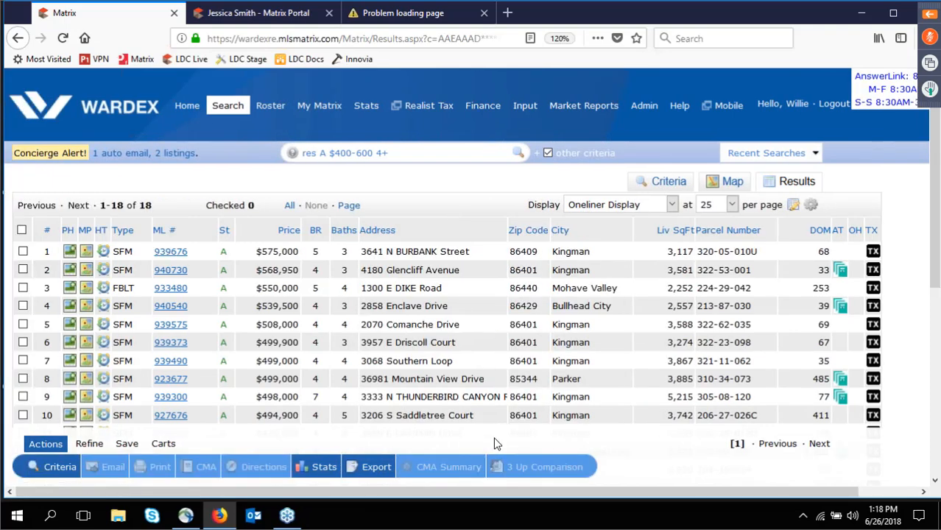
Insert an Acres column right after Address, ahead of Zip Code and City.
click(484, 229)
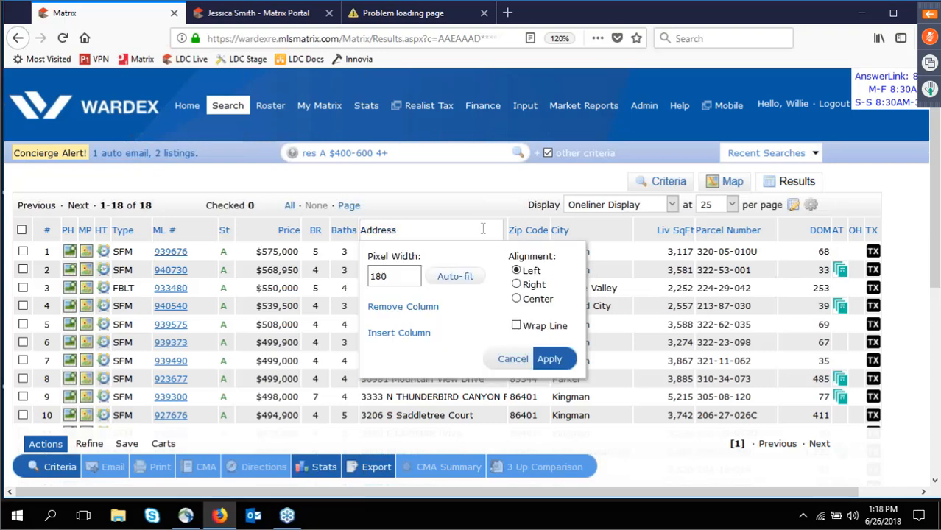
click(397, 335)
scroll(435, 377, down, 5)
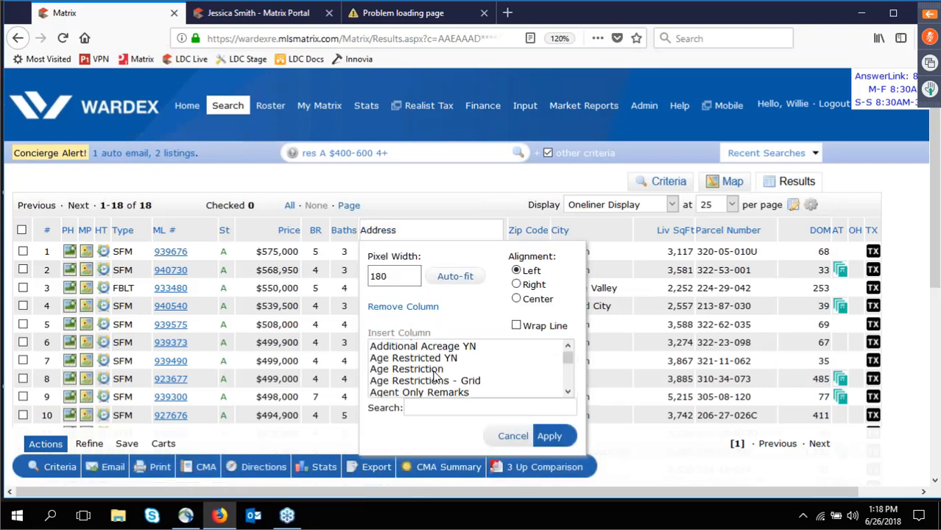
scroll(435, 377, up, 5)
scroll(435, 378, down, 2)
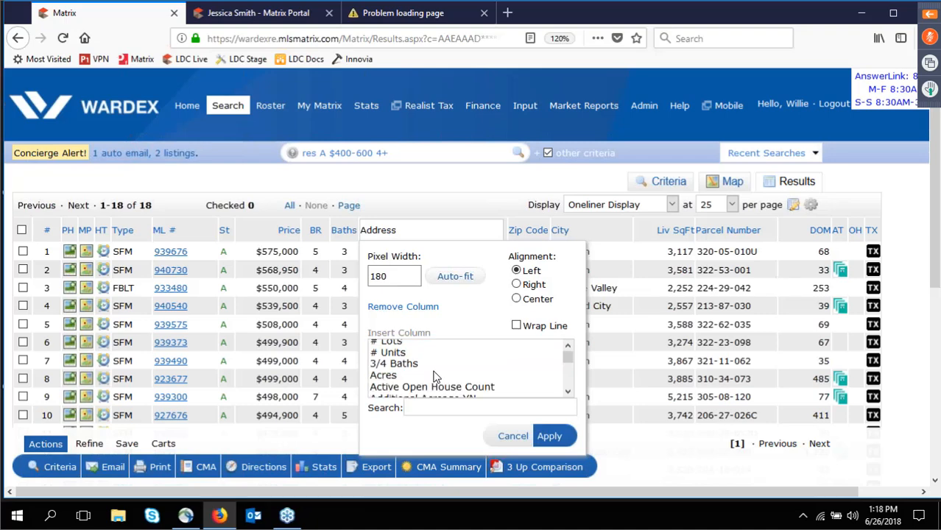
click(391, 377)
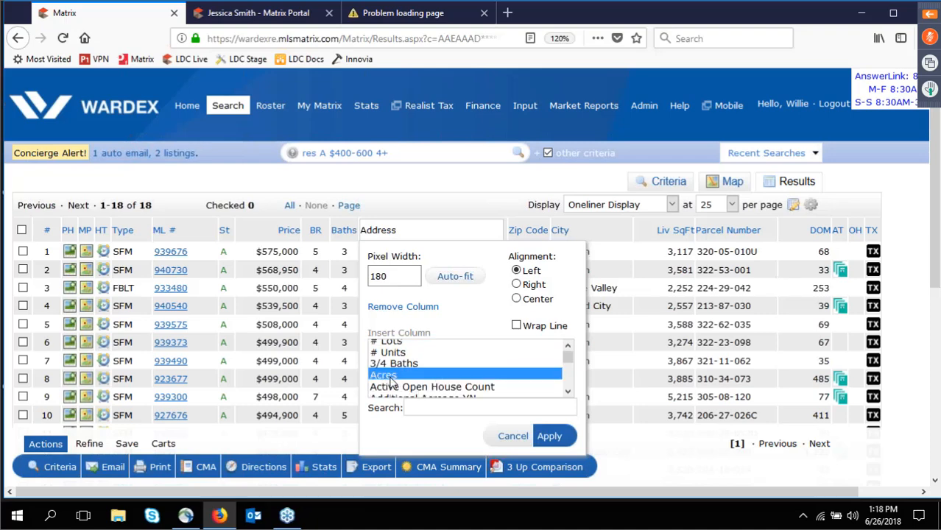
click(550, 442)
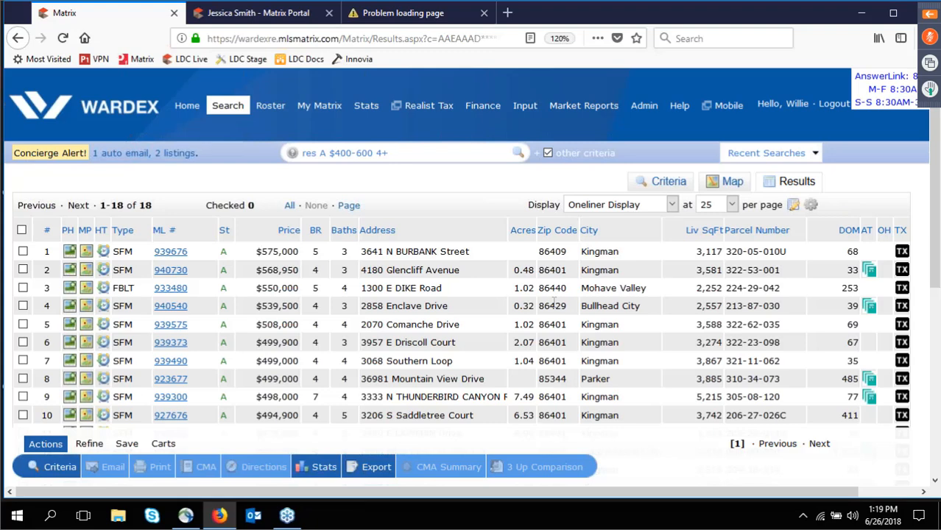
Save the current column layout as a copy with the display name 'My Zip'.
click(794, 206)
drag(715, 233, 477, 213)
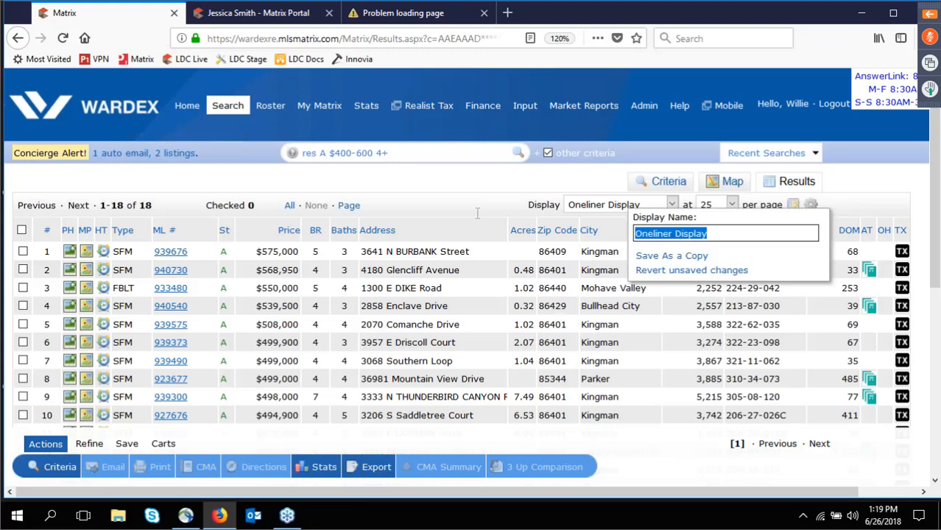
text(My Zip)
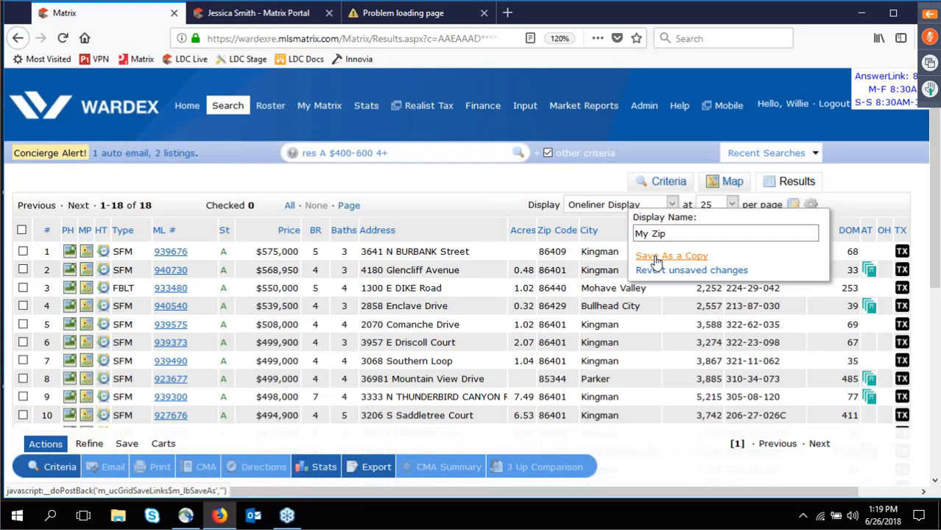
click(656, 258)
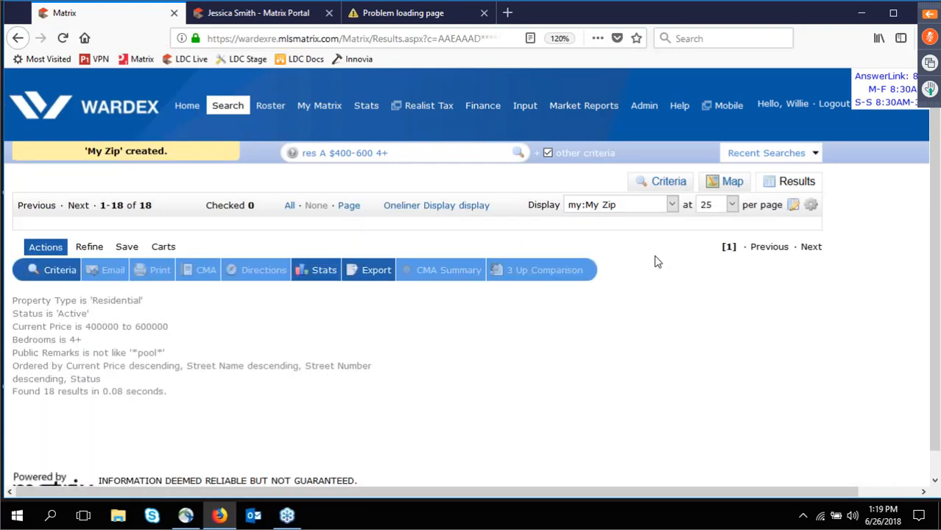
Preview the results in Photo Oneliner, then switch to the saved my:My Zip display.
click(624, 204)
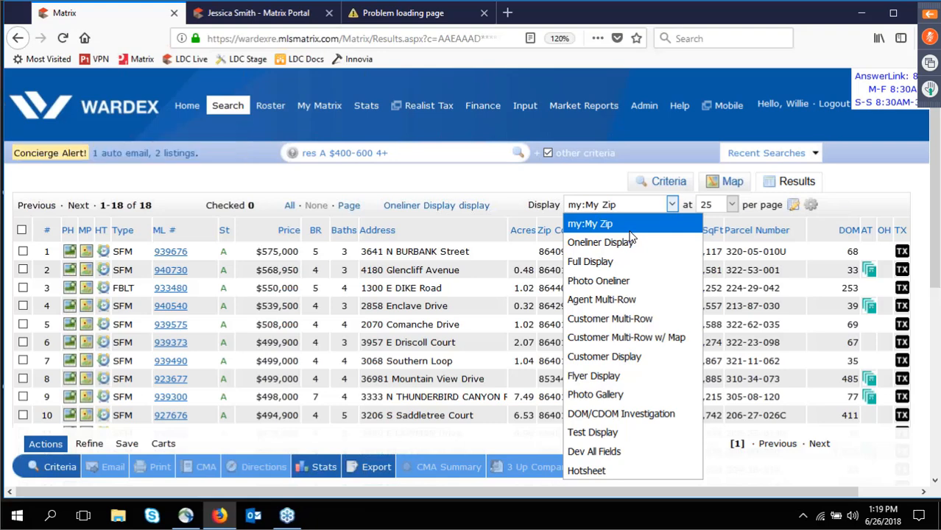
click(639, 283)
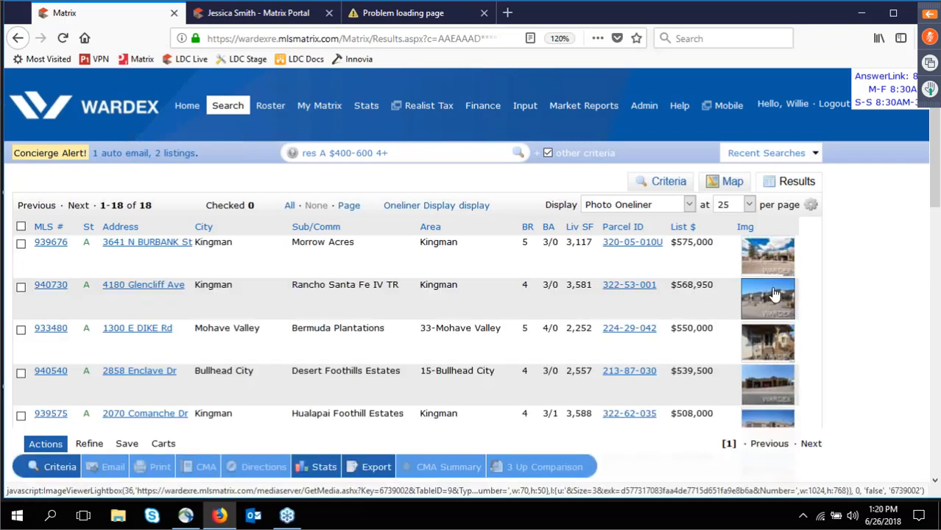
click(638, 204)
click(607, 224)
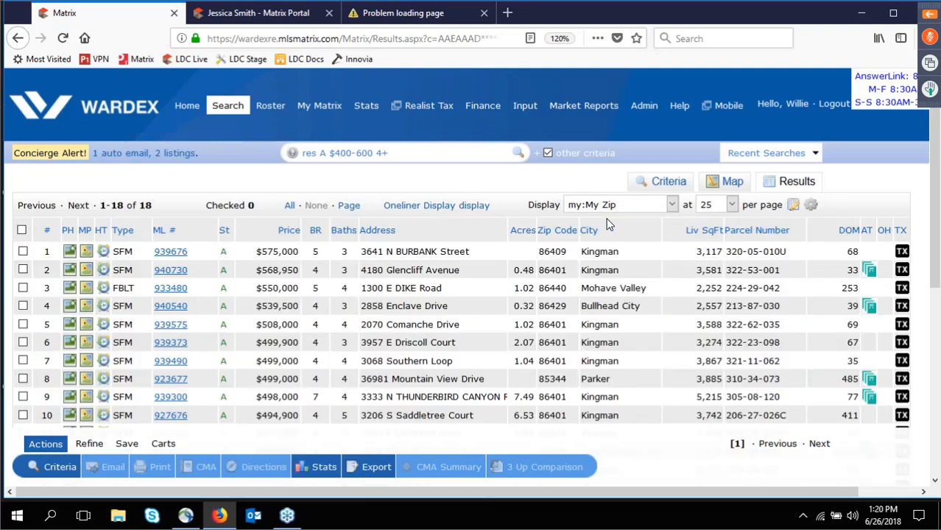
Change listings per page to 10, then 100 so all 18 fit, and check display defaults.
click(733, 206)
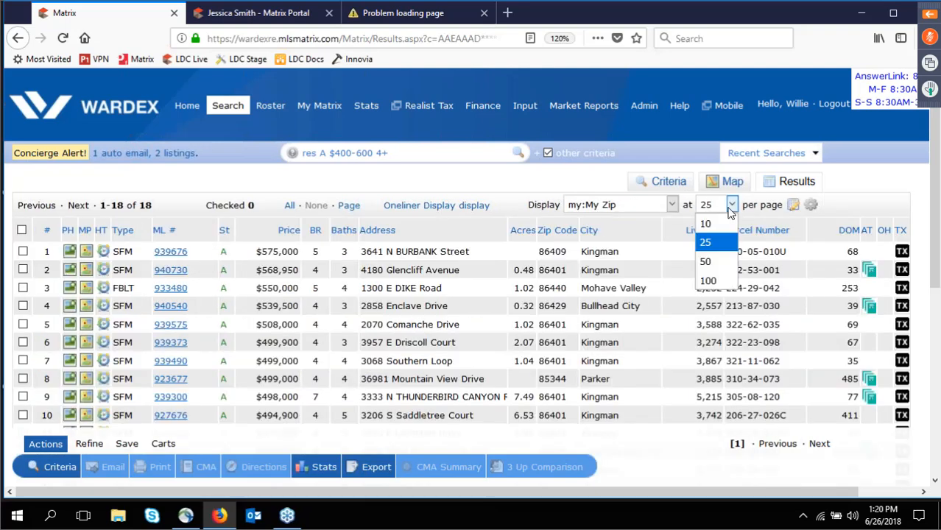
click(707, 224)
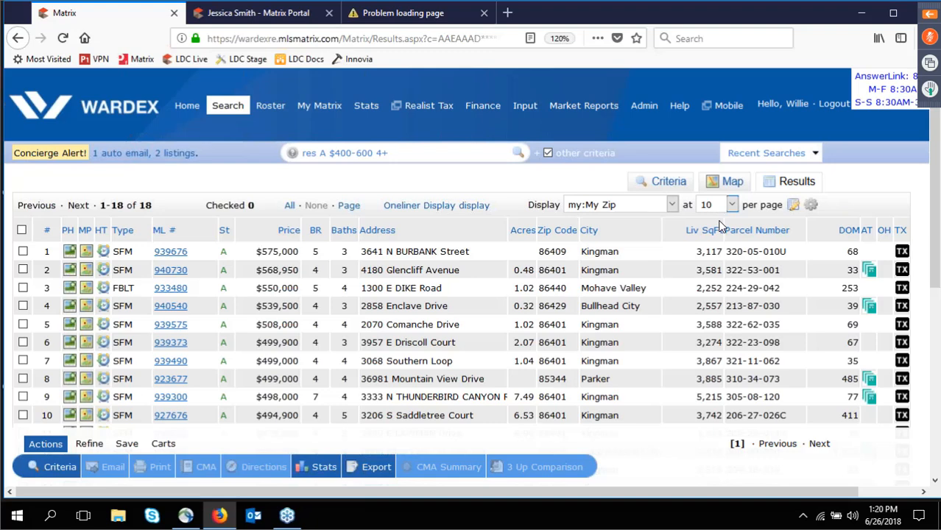
click(731, 204)
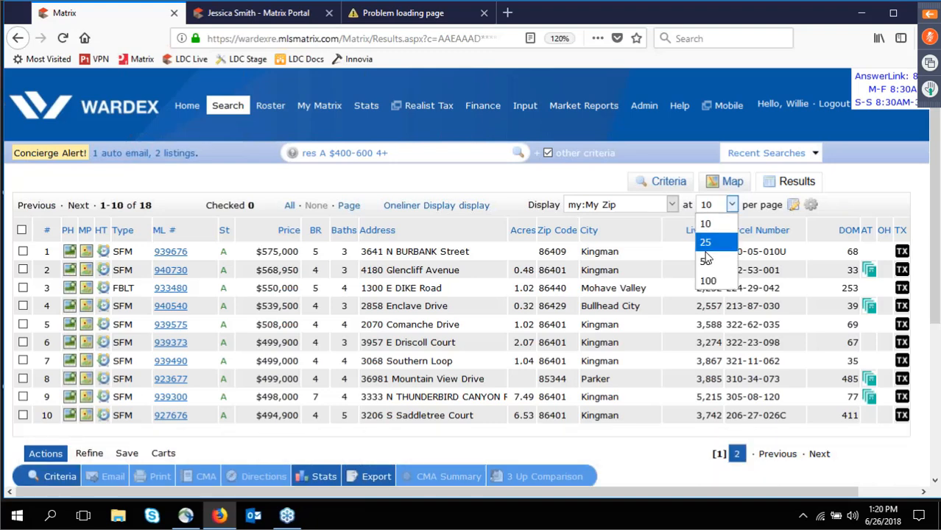
click(708, 280)
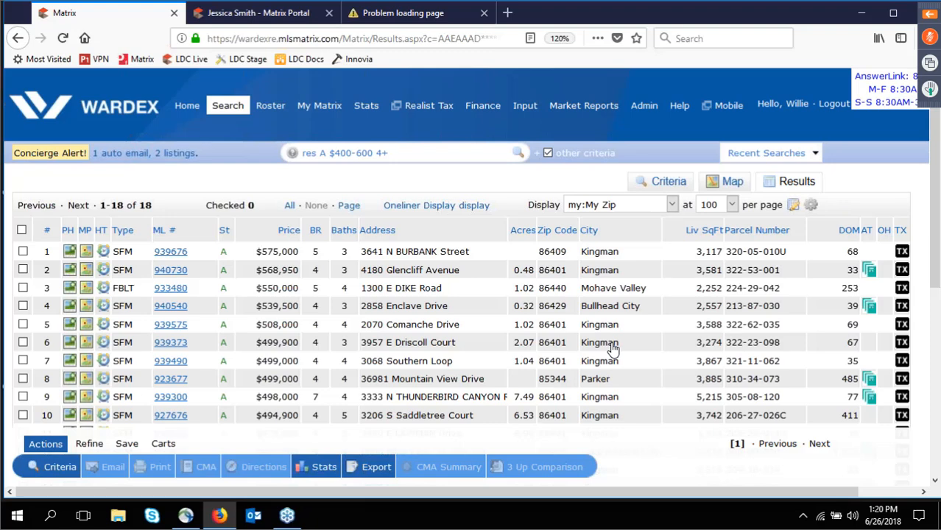
scroll(613, 349, down, 1)
scroll(450, 265, up, 1)
click(812, 206)
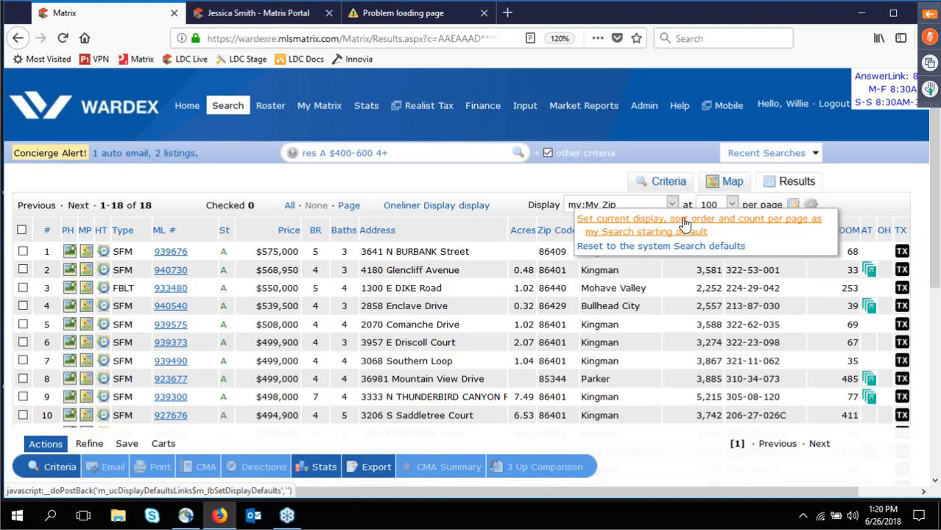
Switch the results to Full Display, briefly returning to Oneliner before reopening Full Display.
click(601, 210)
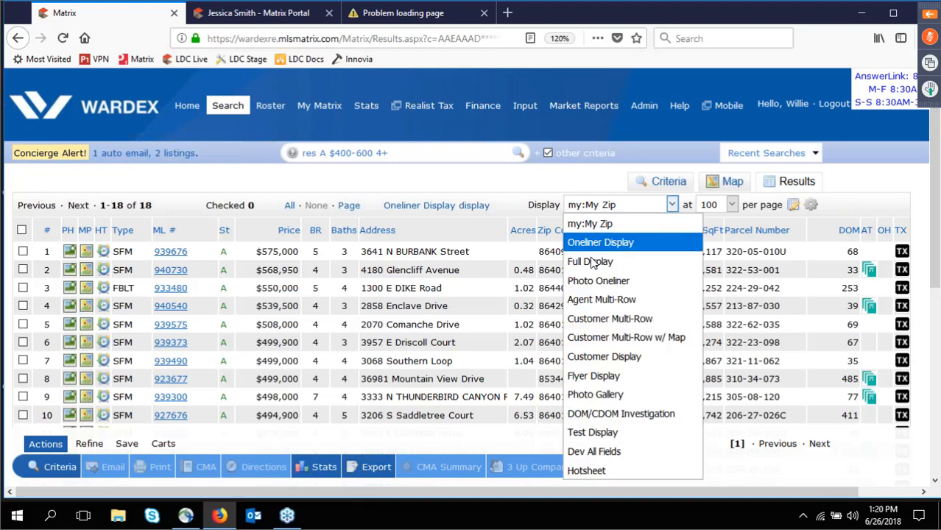
click(593, 261)
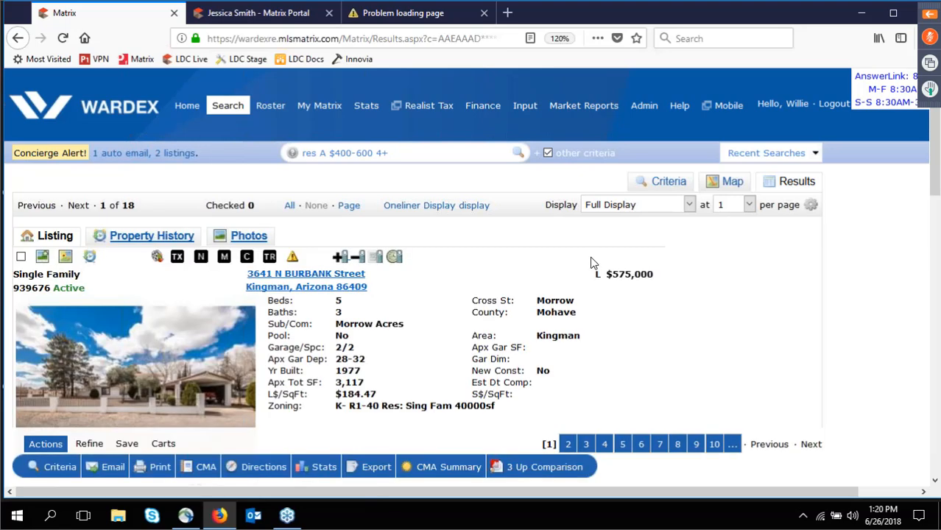
click(456, 206)
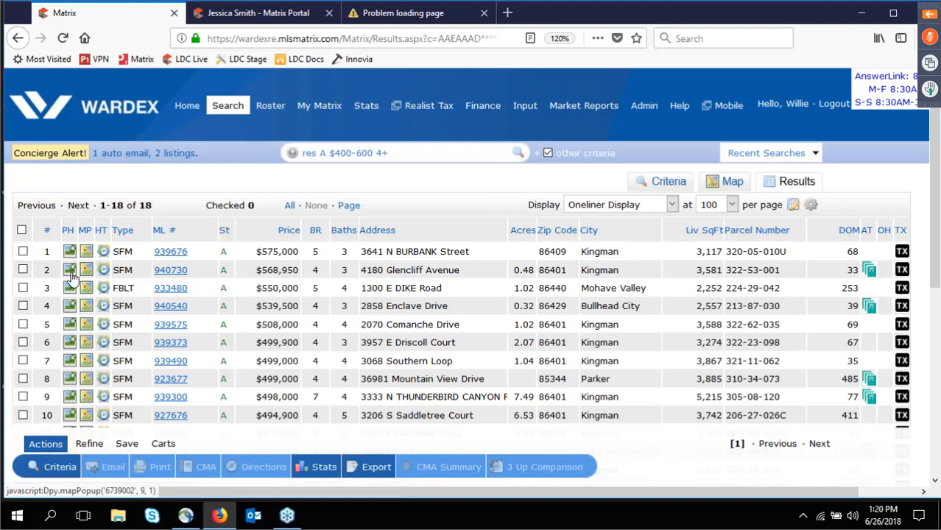
click(616, 205)
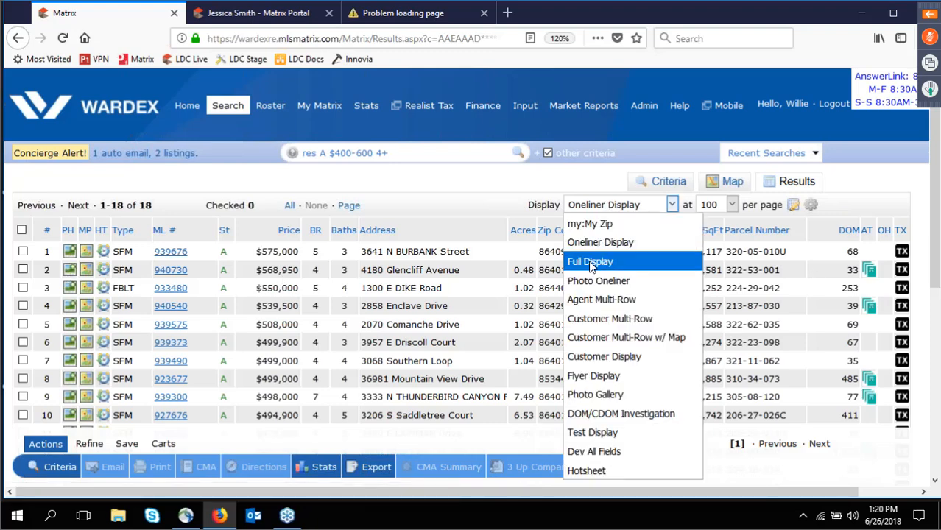
click(590, 262)
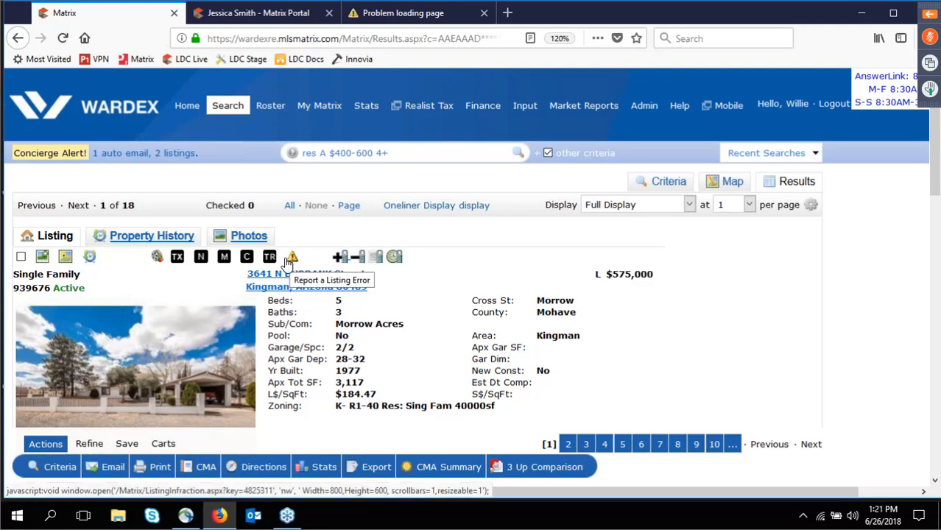
click(78, 206)
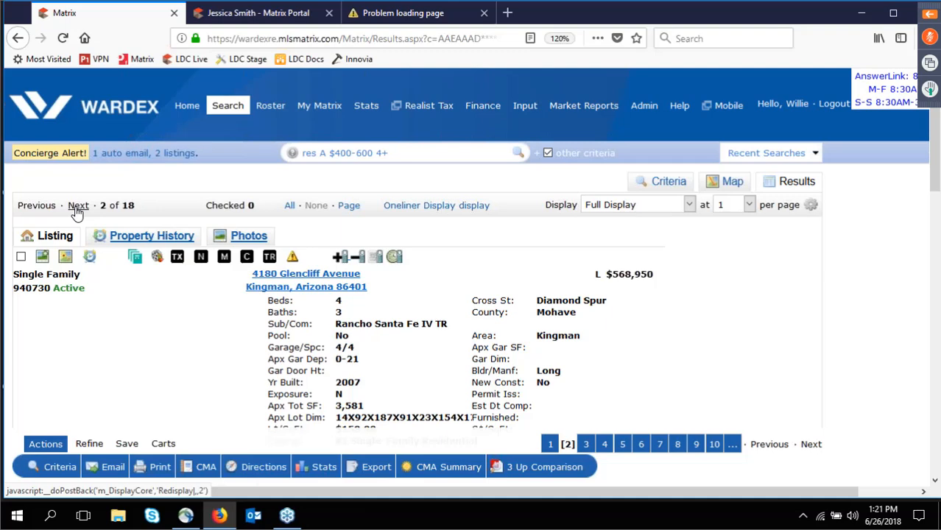
click(77, 206)
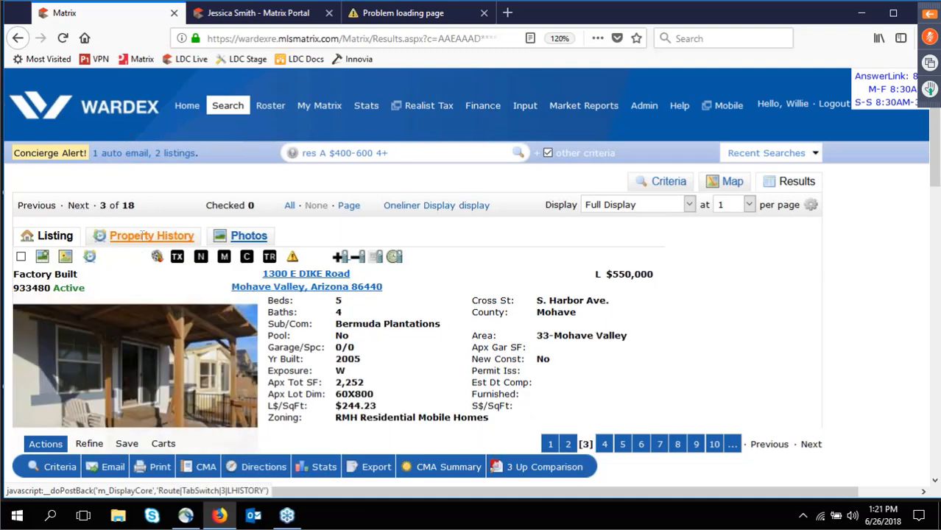
click(142, 236)
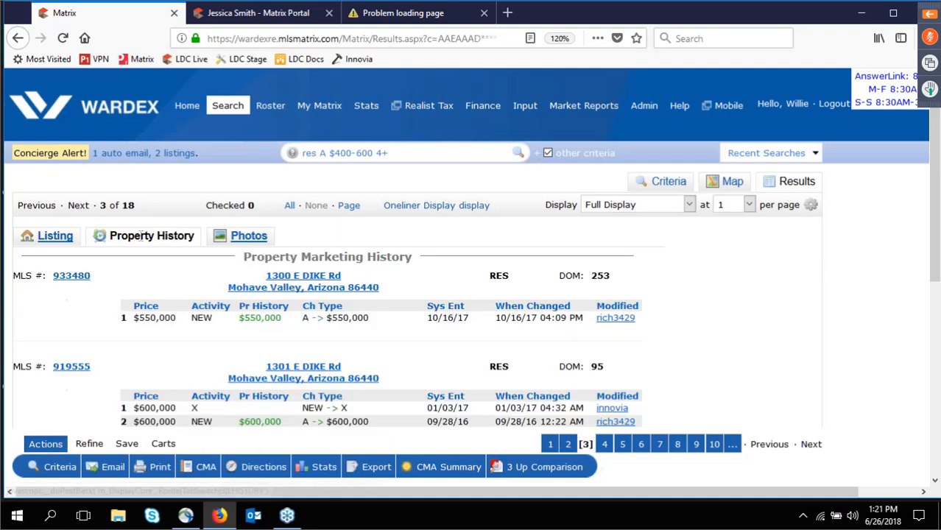
click(78, 206)
click(82, 208)
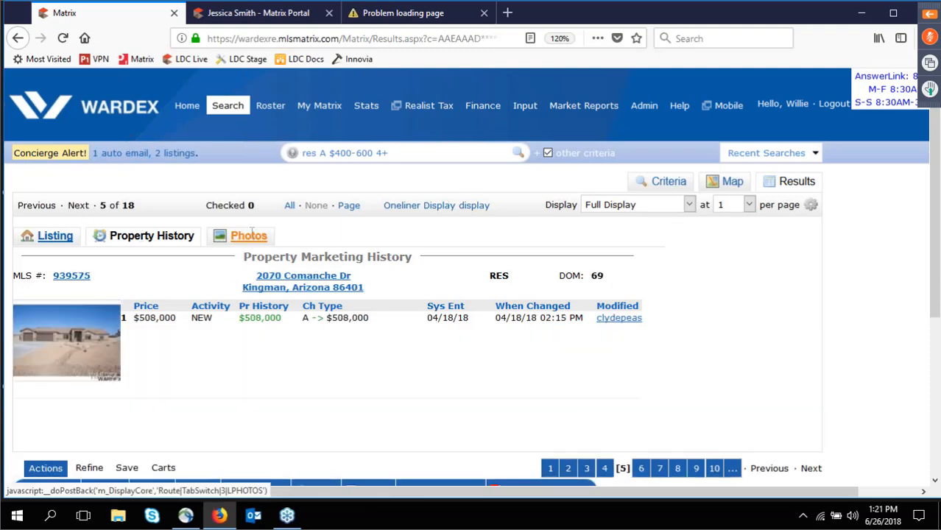
click(251, 234)
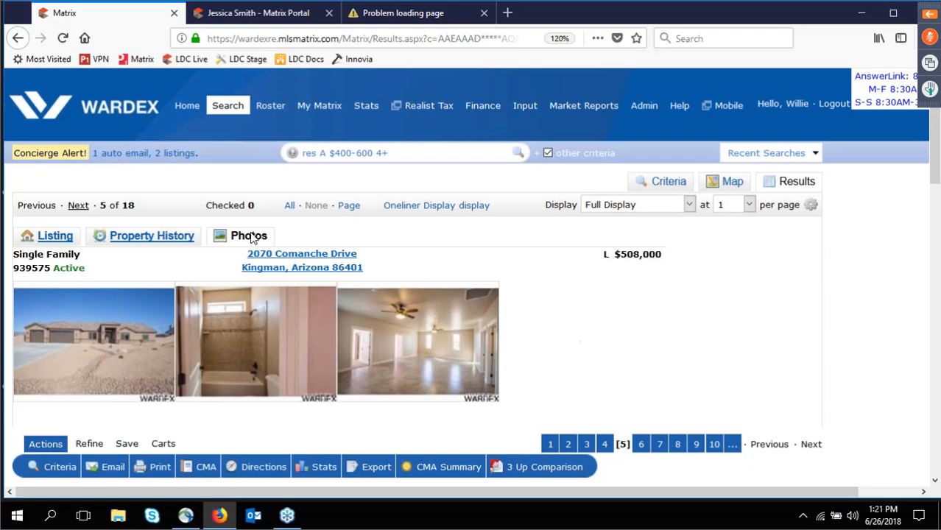
click(78, 206)
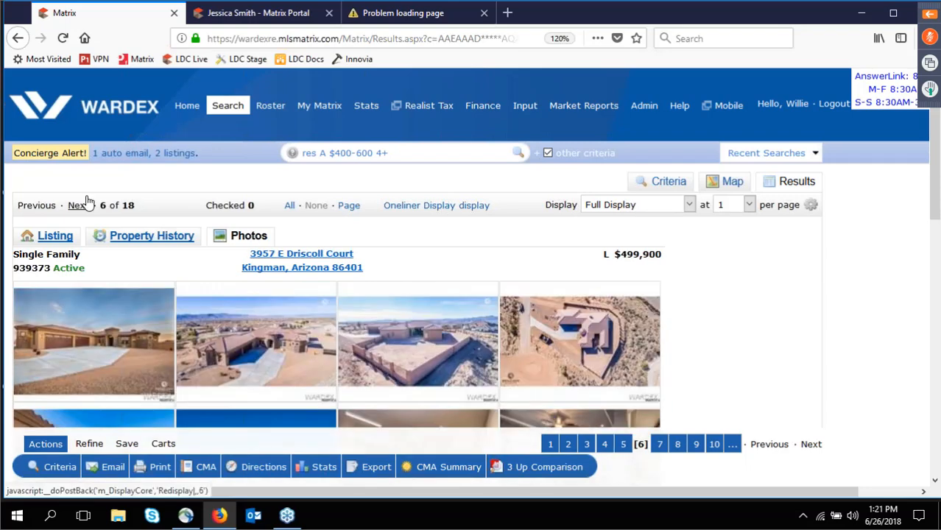
click(83, 203)
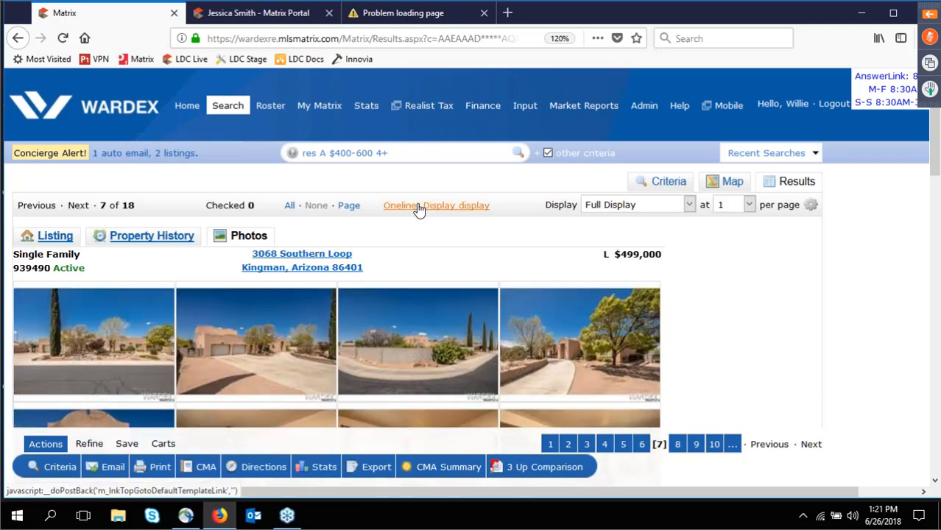
click(417, 210)
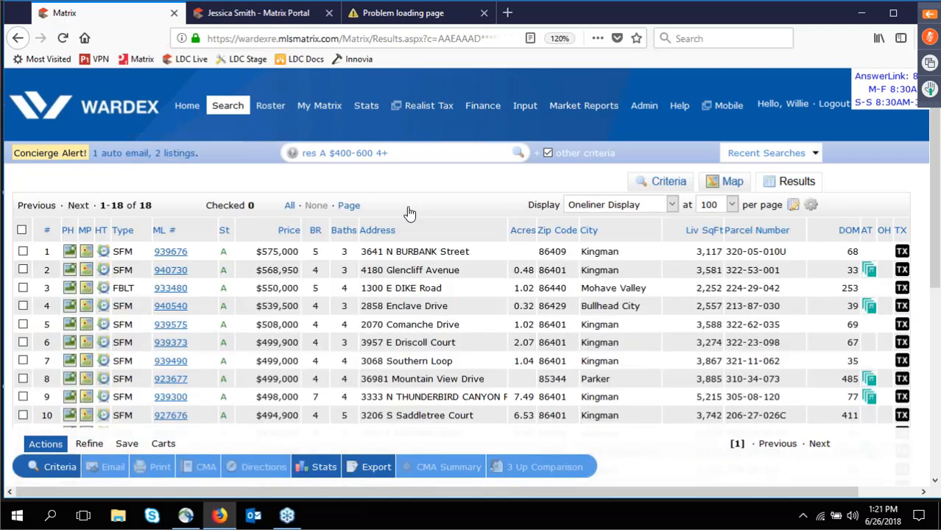
click(69, 271)
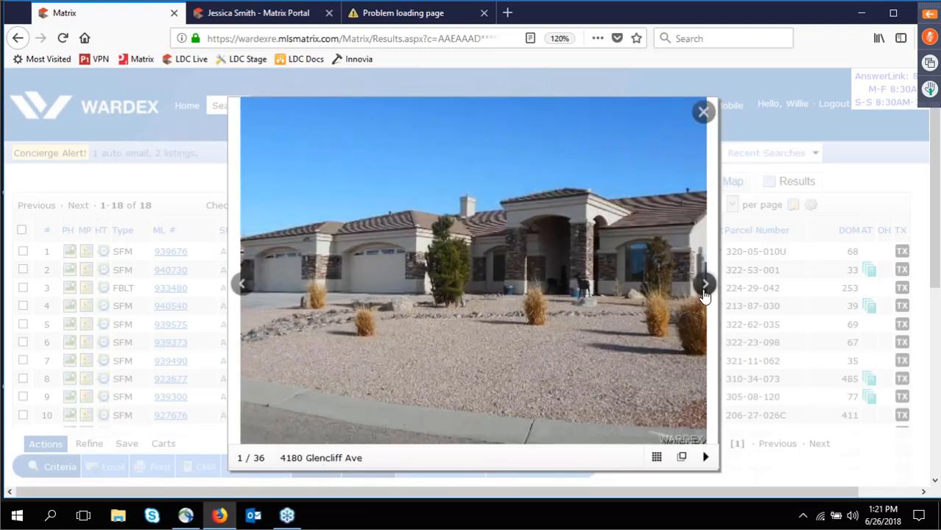
click(704, 294)
click(705, 294)
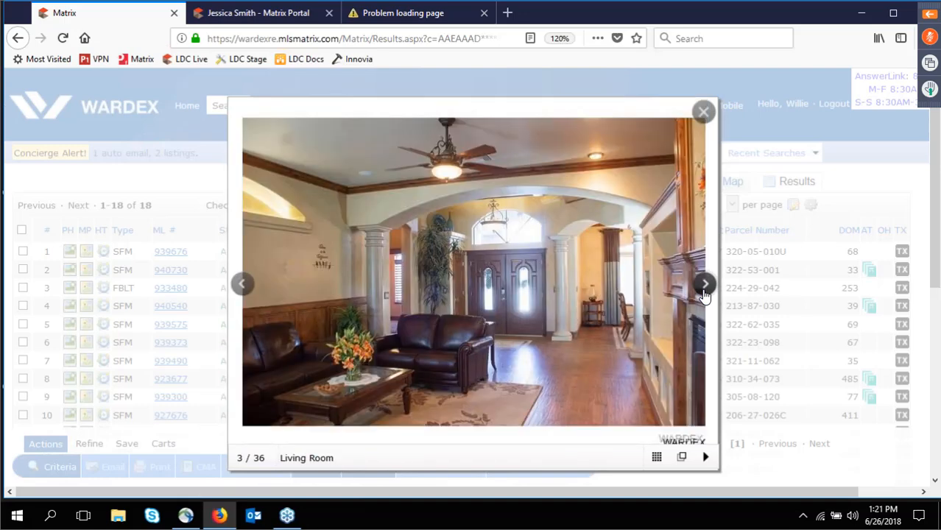
click(705, 294)
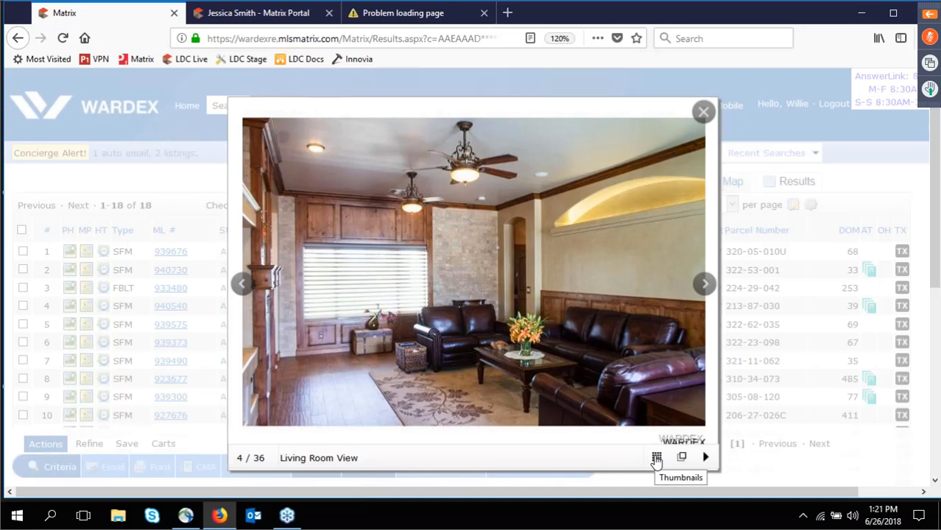
click(656, 460)
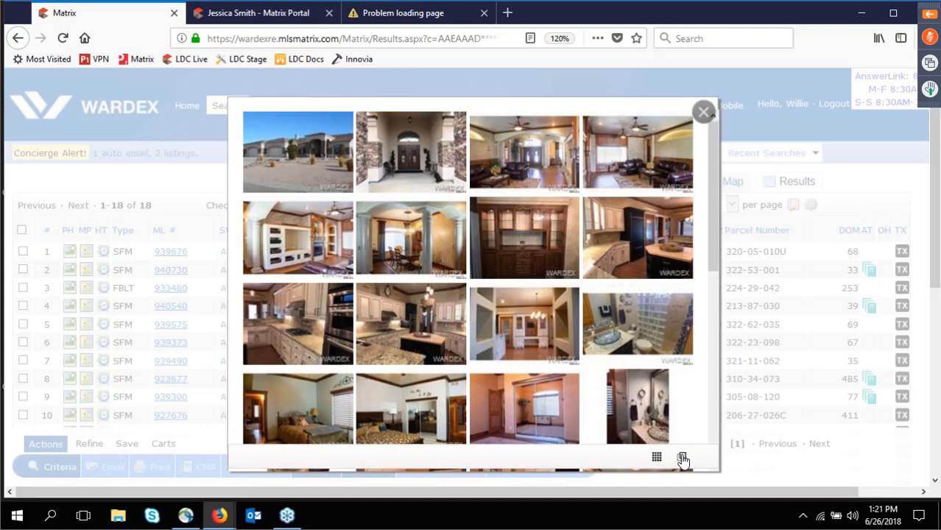
click(683, 459)
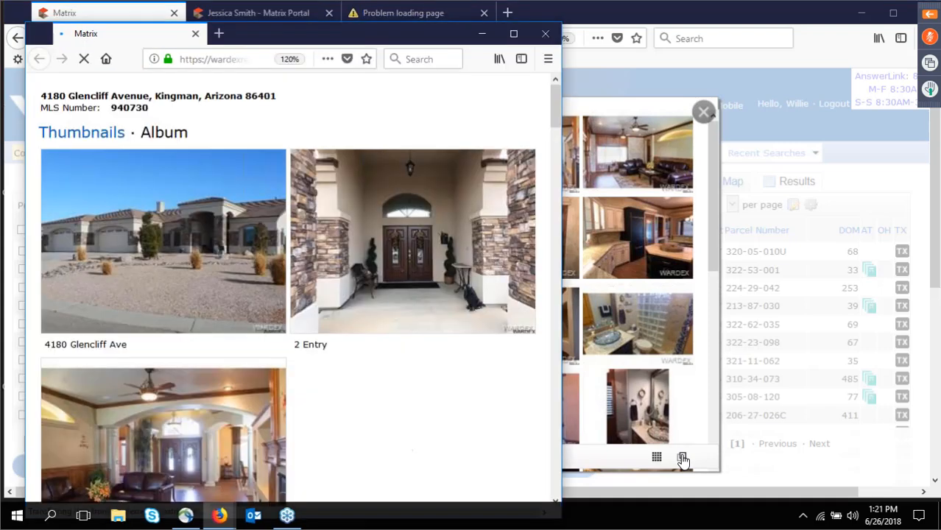
scroll(322, 226, down, 10)
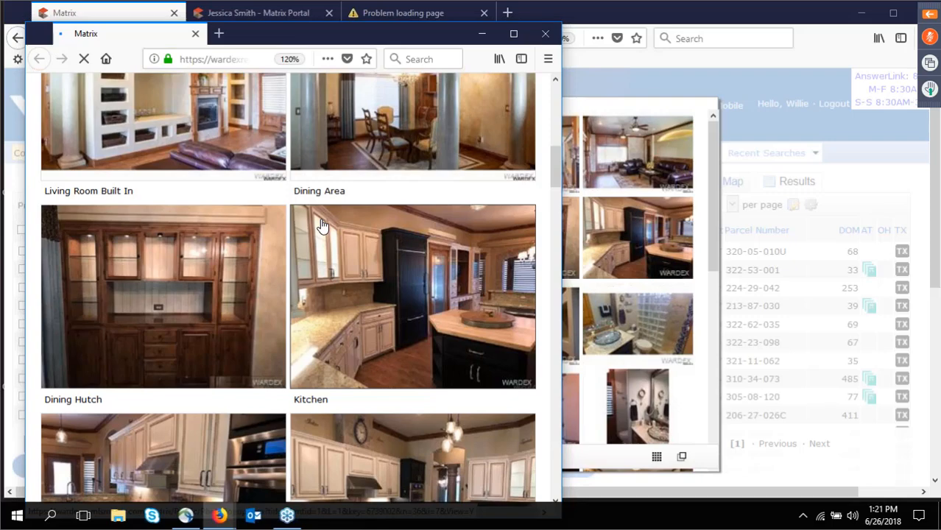
scroll(322, 226, down, 15)
click(704, 142)
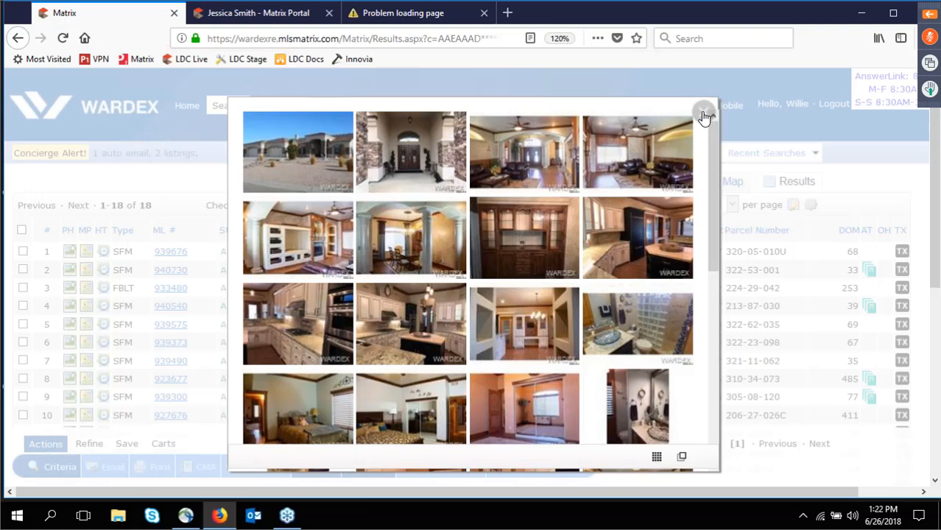
click(704, 114)
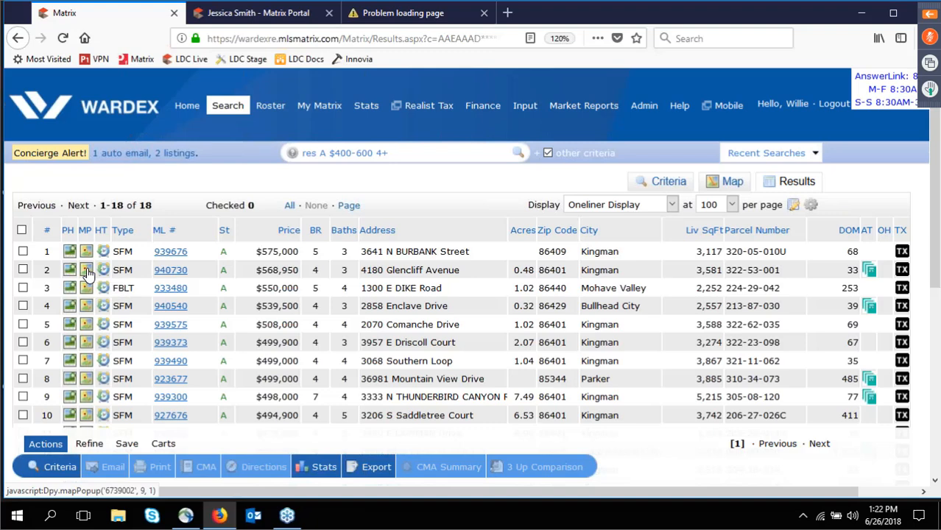
click(86, 273)
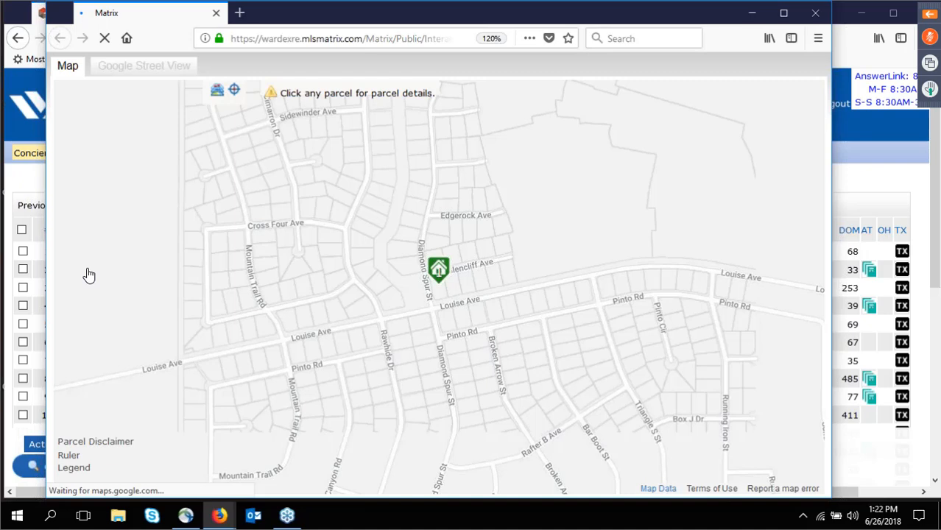
click(340, 163)
click(357, 257)
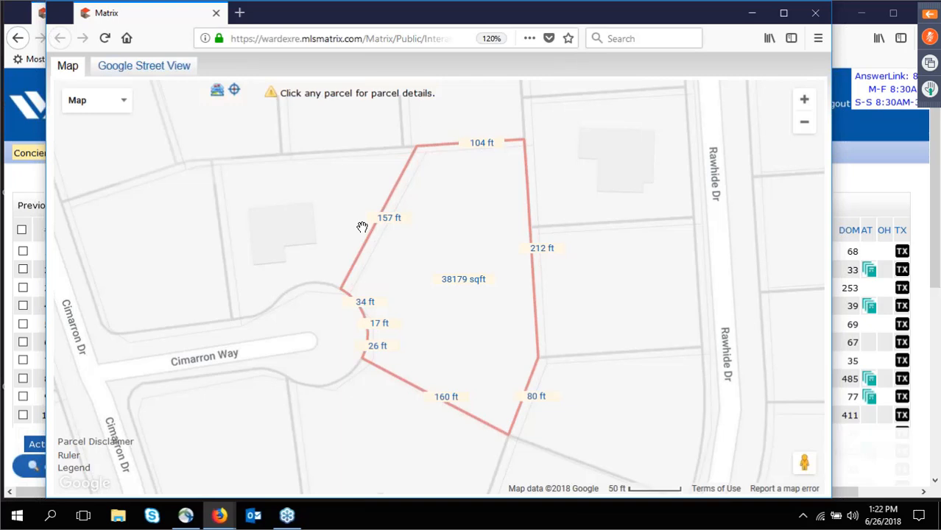
click(804, 99)
click(805, 123)
click(805, 123)
click(805, 123)
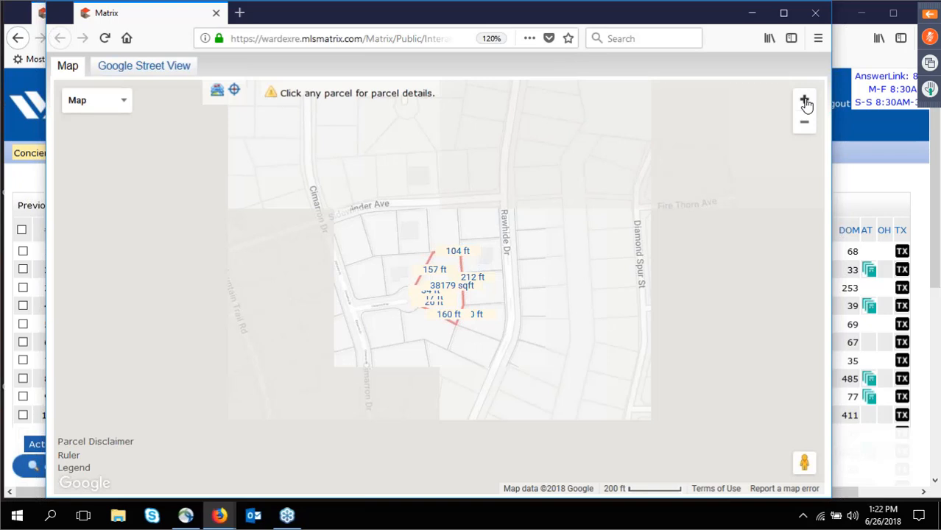
click(805, 100)
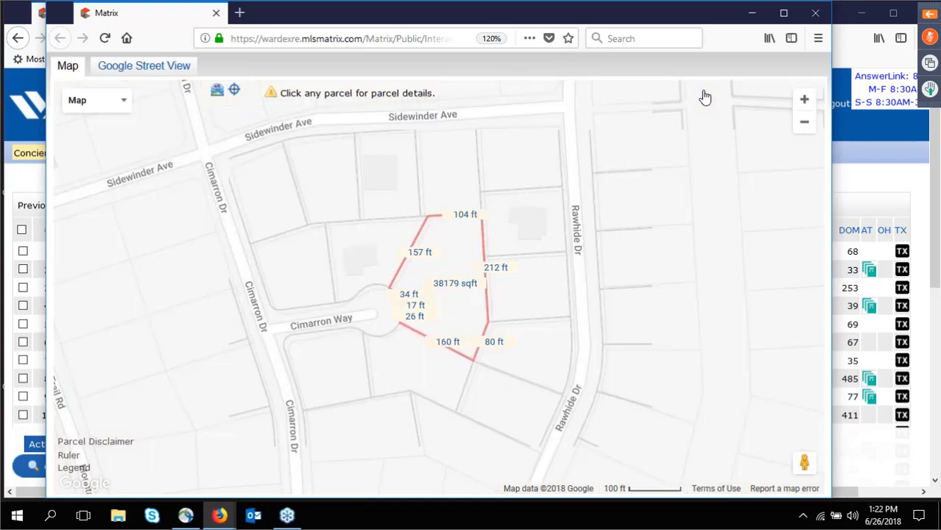
Try labelling the parcels by owner name and lot area, then clear the labels.
click(218, 93)
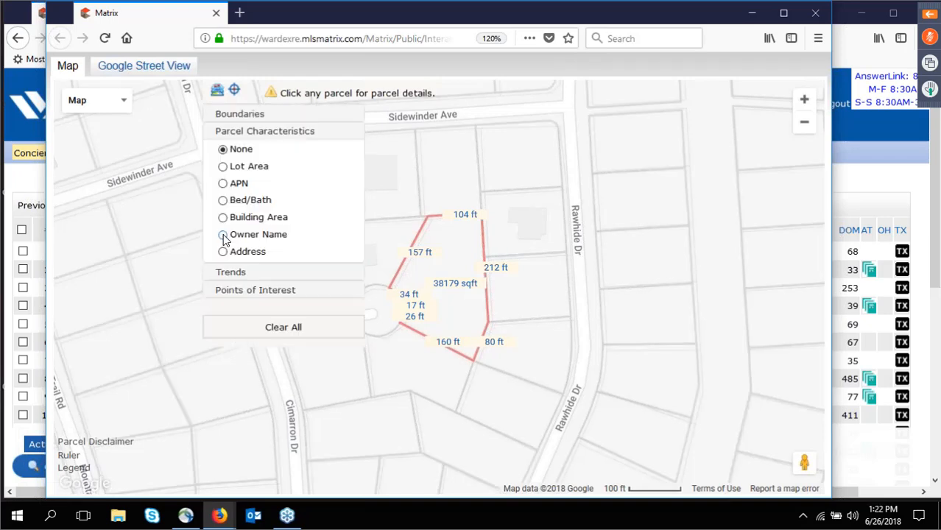
click(223, 236)
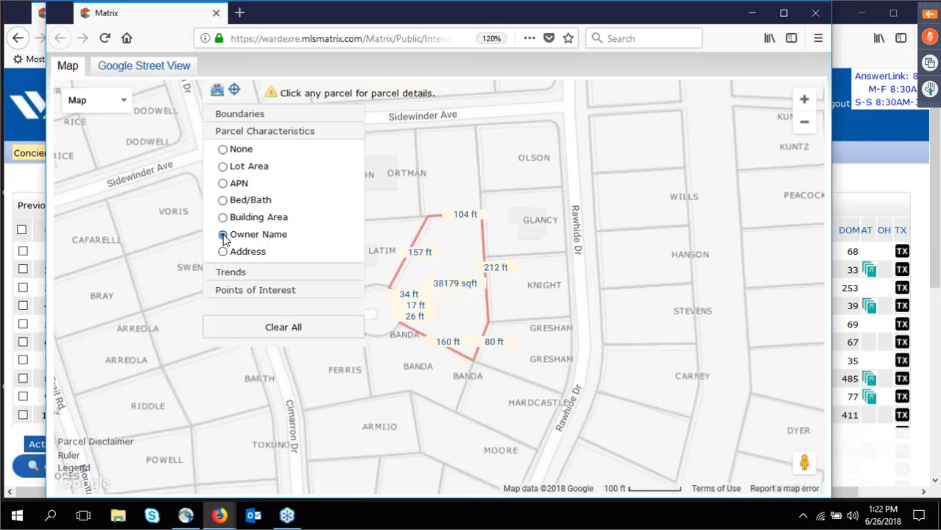
click(222, 168)
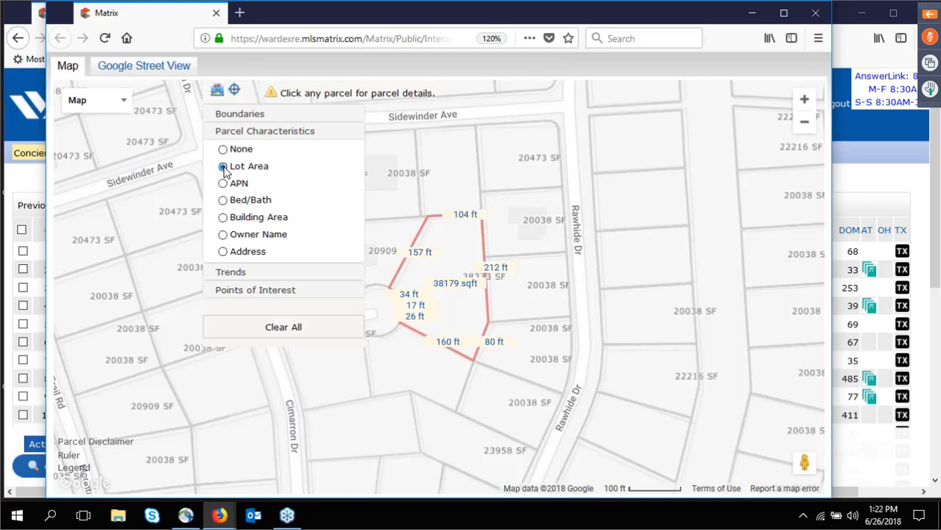
click(223, 149)
Overlay the Flood Zones boundary layer and zoom out one level to 200 ft scale.
click(240, 116)
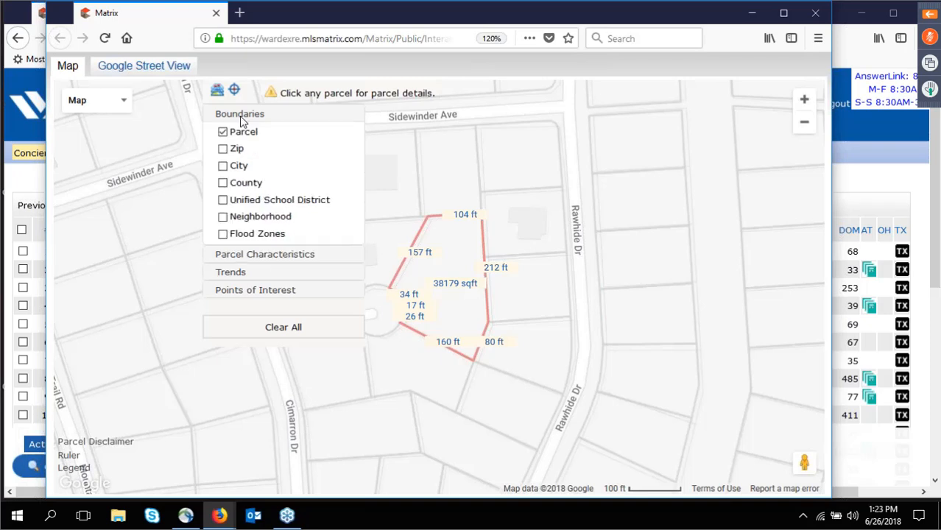
click(224, 234)
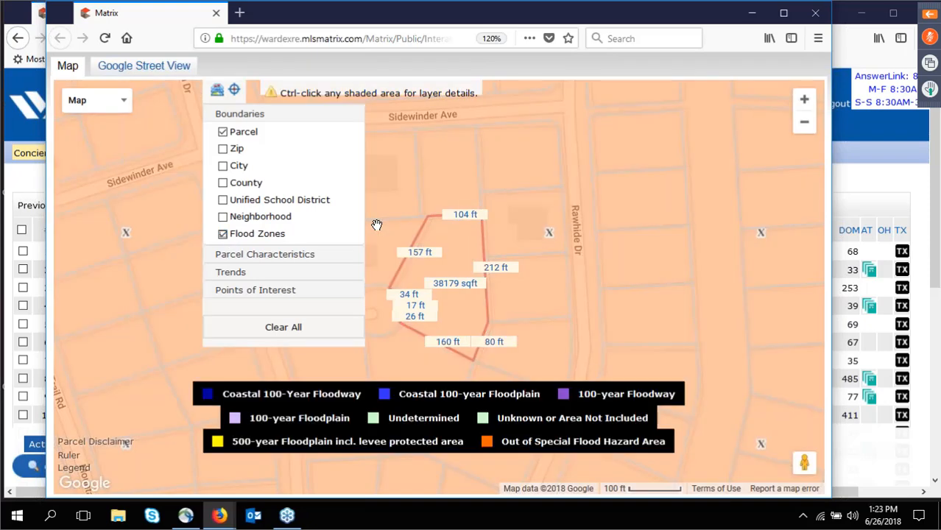
click(804, 123)
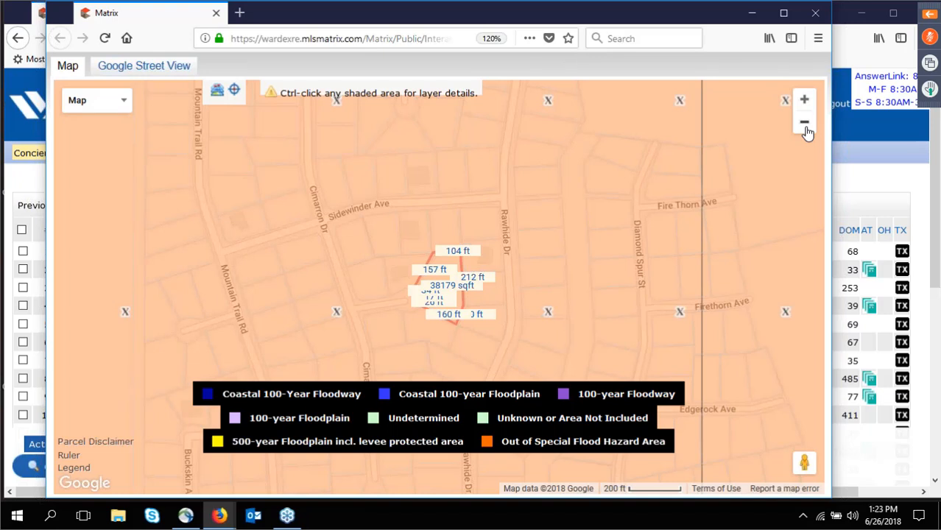
Show Zip boundaries instead of Flood Zones and zoom out three levels to the Kingman area.
click(219, 92)
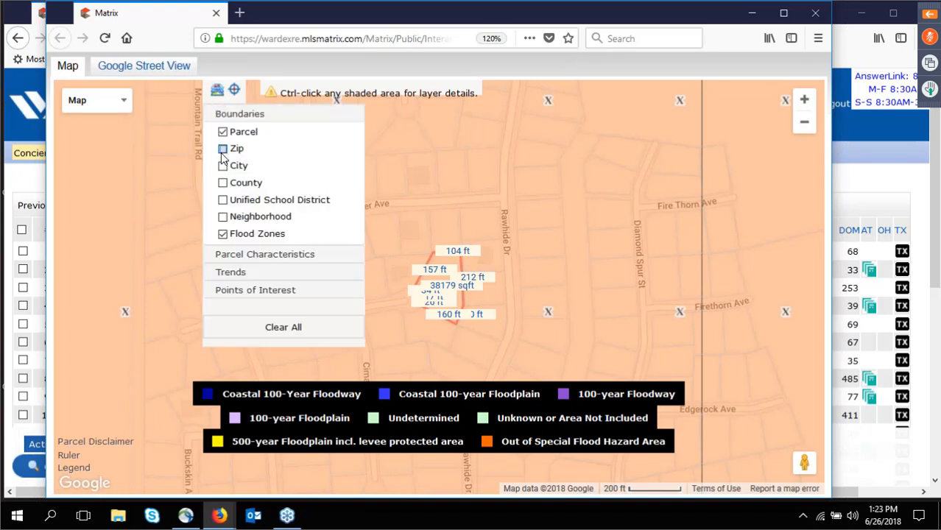
click(223, 149)
click(223, 234)
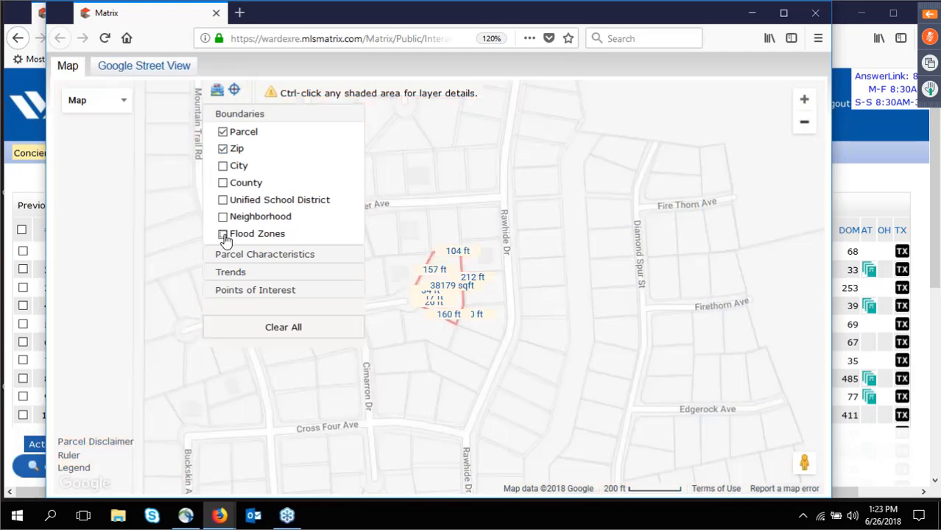
click(804, 125)
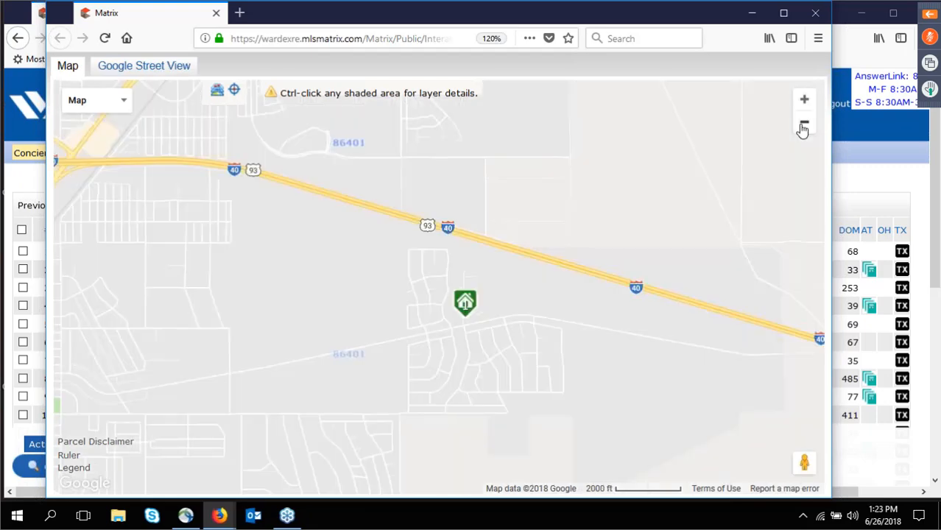
click(804, 127)
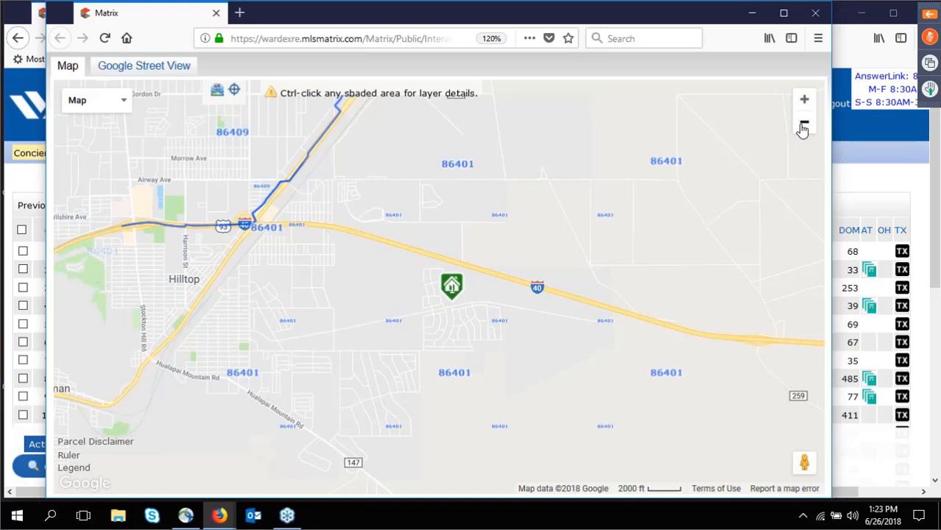
click(803, 127)
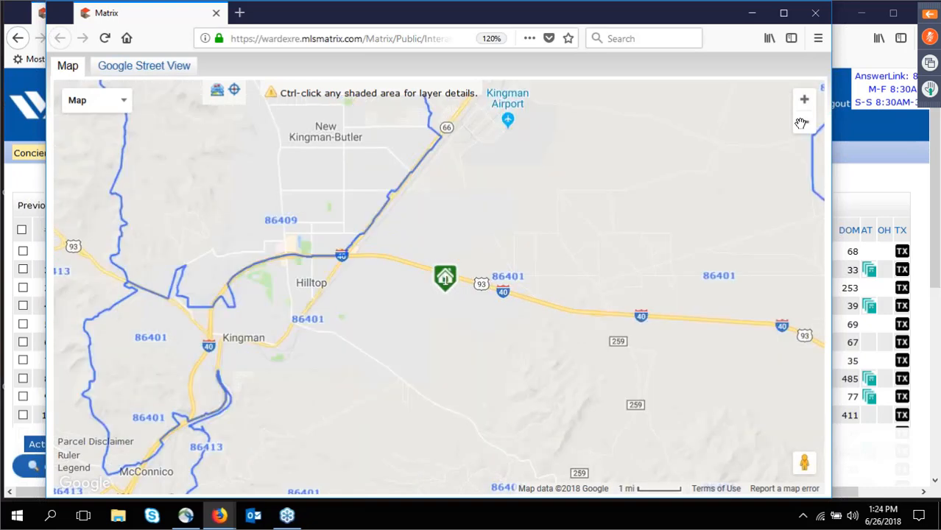
Centre Kingman and shade its zip areas by # Properties in foreclosure, after trying Median Sale Price.
drag(354, 258, 630, 225)
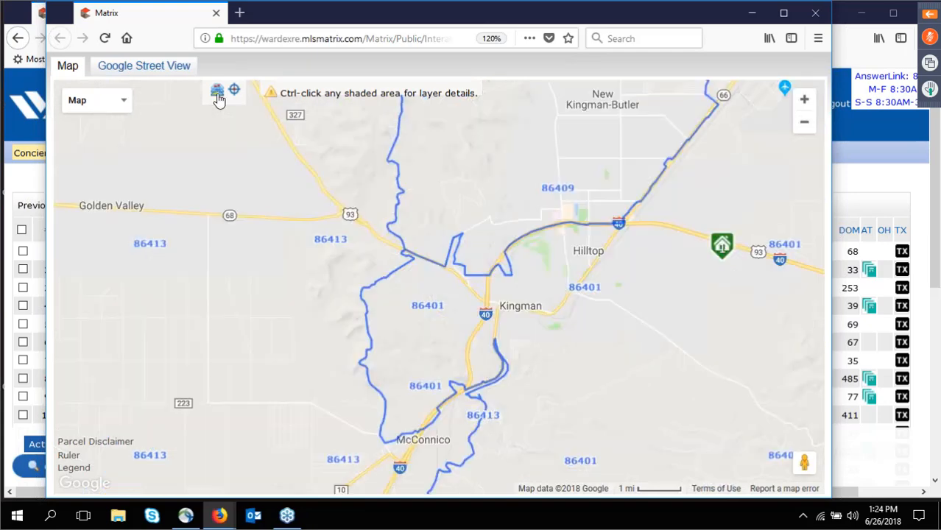
click(218, 94)
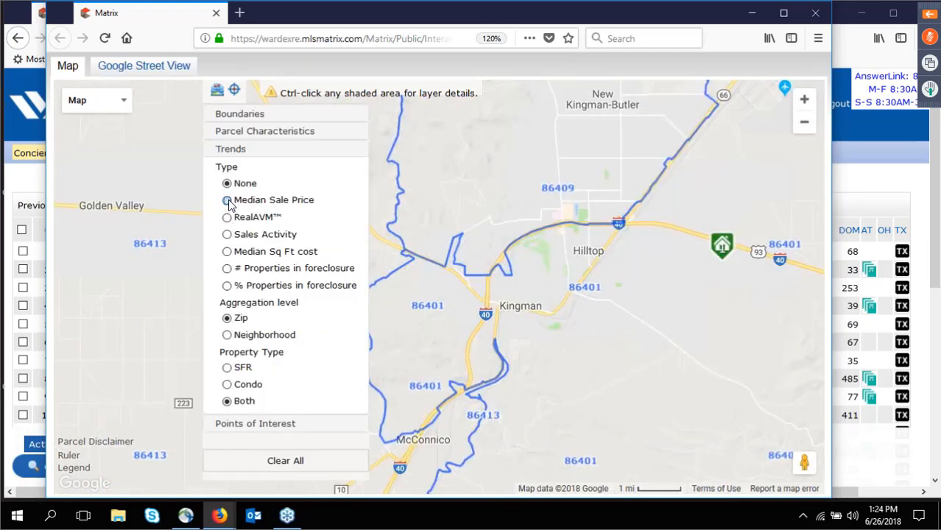
click(228, 201)
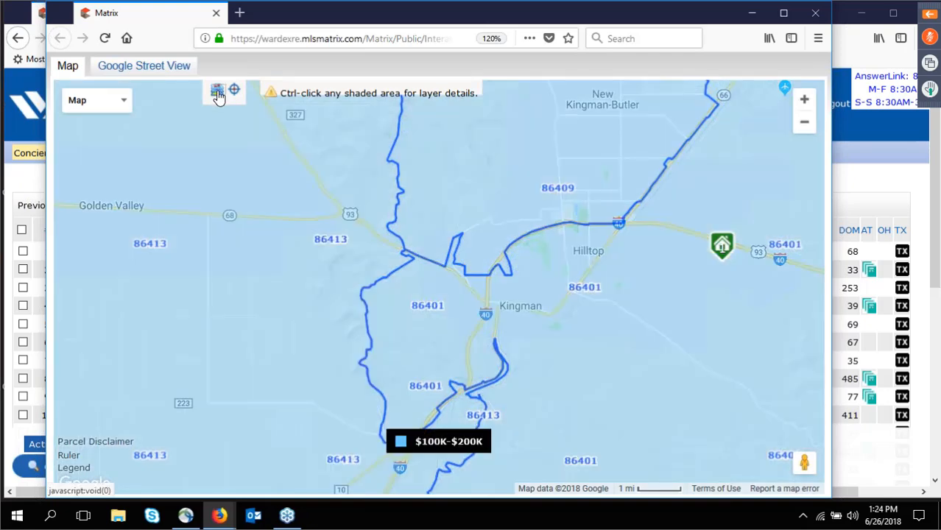
click(218, 95)
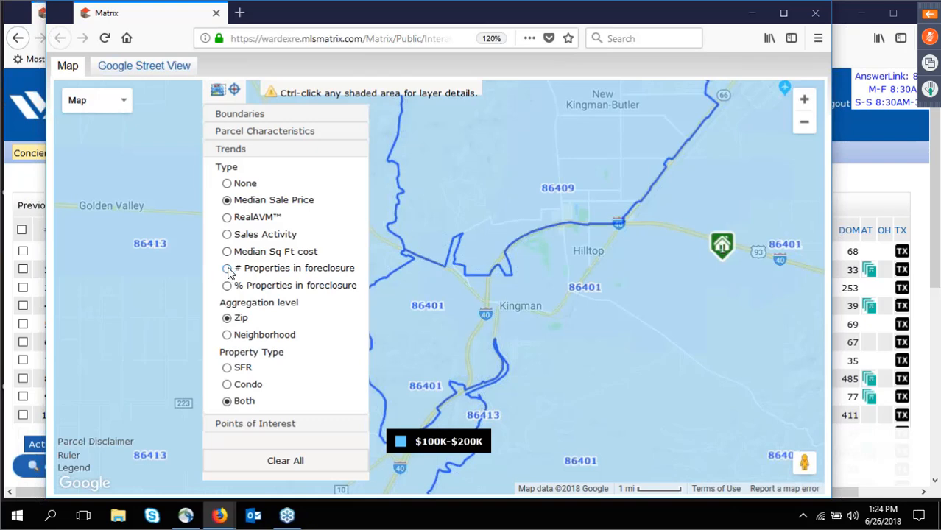
click(227, 269)
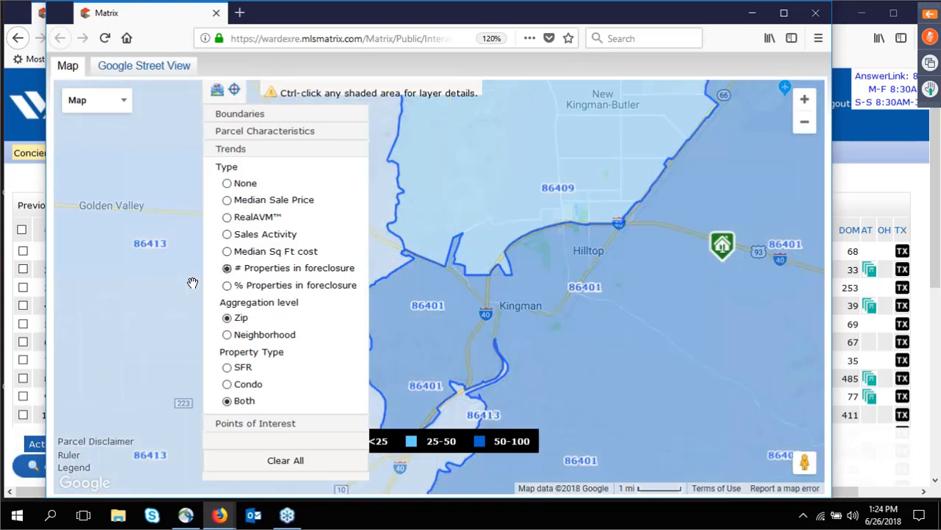
click(192, 283)
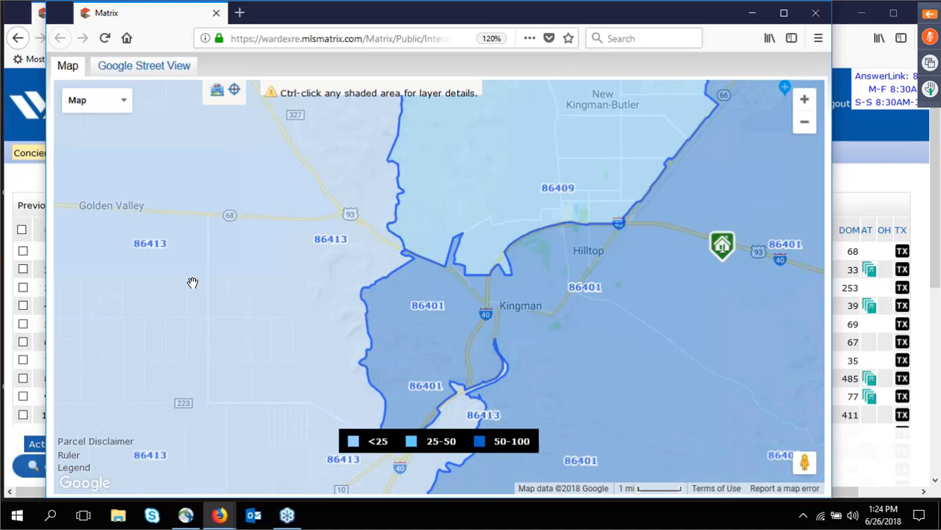
In Street View, look down Louise Ave and move closer to the corner house, then close the map window.
click(141, 71)
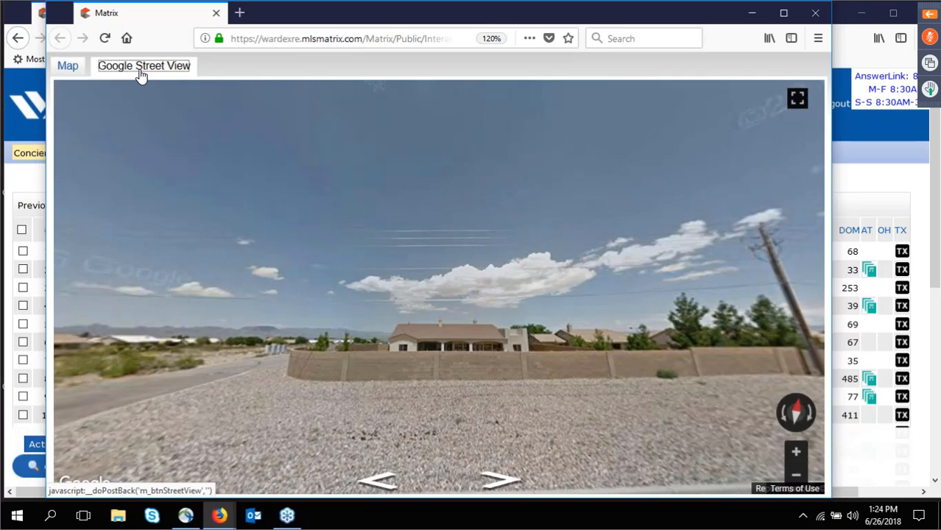
drag(243, 347, 732, 364)
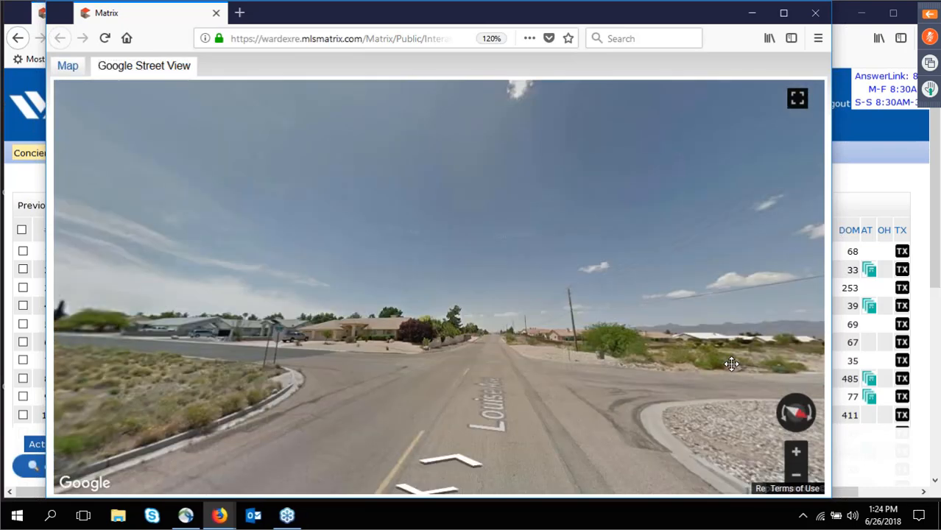
drag(732, 364, 408, 390)
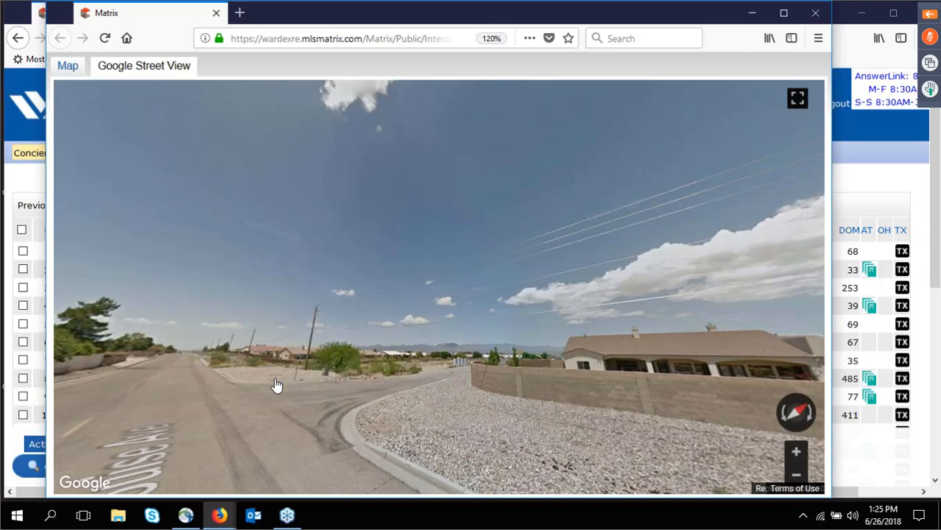
click(598, 385)
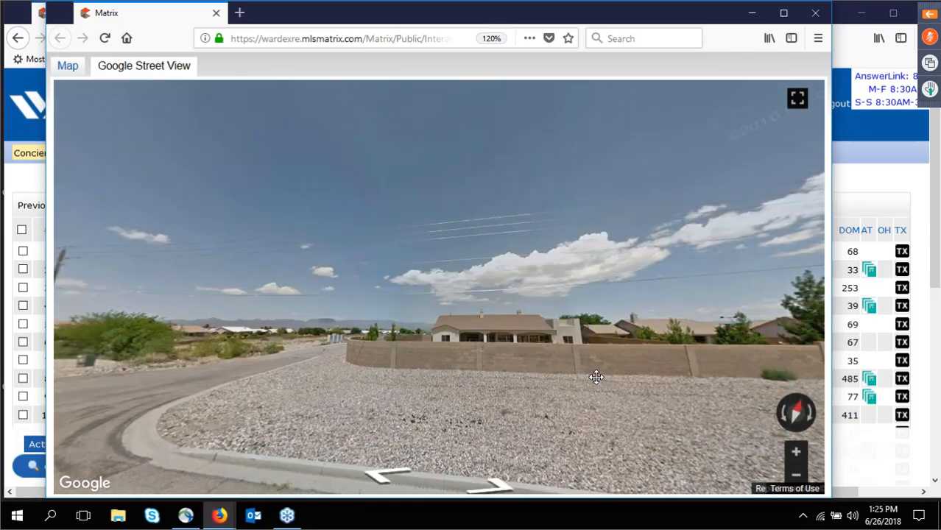
click(597, 377)
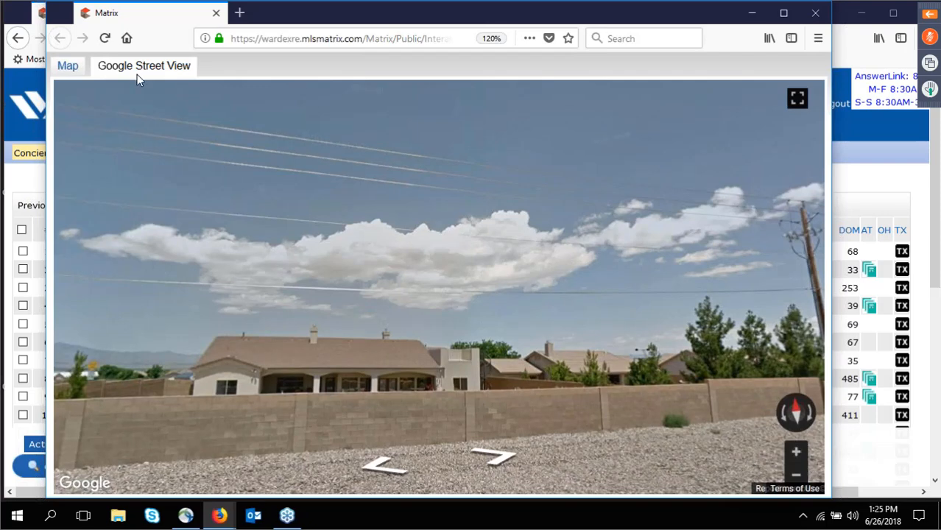
click(818, 18)
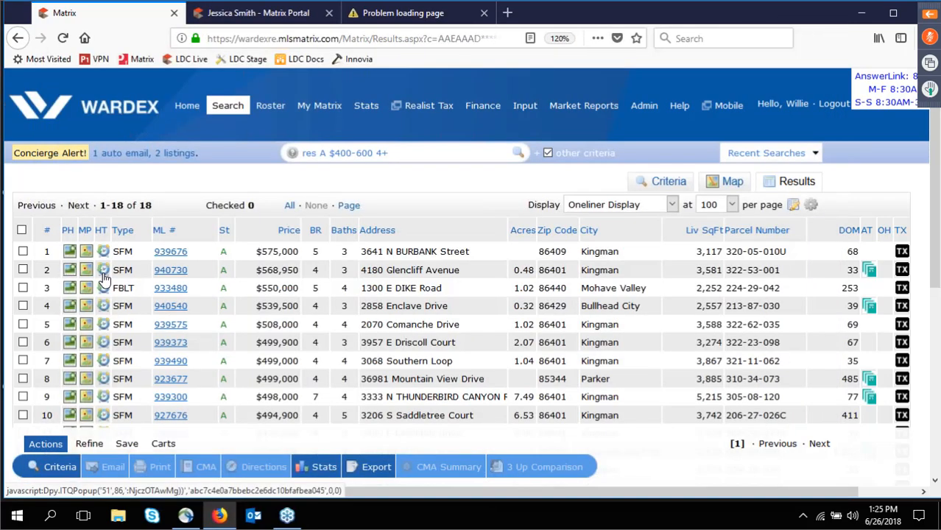
click(104, 277)
click(665, 13)
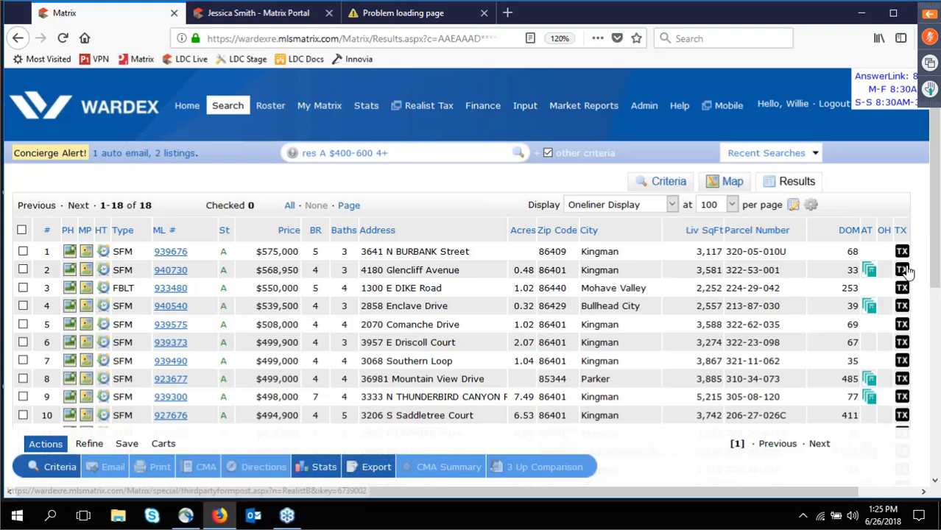
click(903, 272)
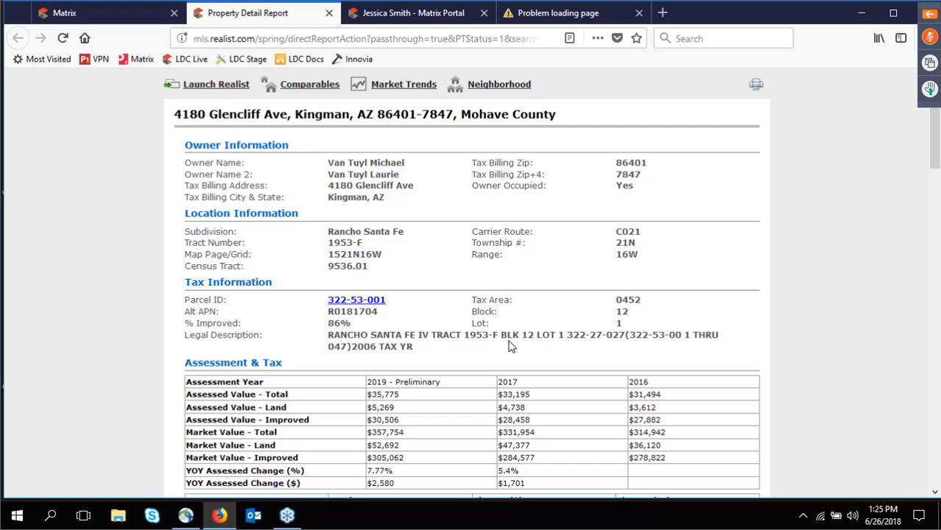
Scroll through the report's sales and mortgage history, highlighting the $330,000 mortgage amount.
scroll(410, 406, down, 5)
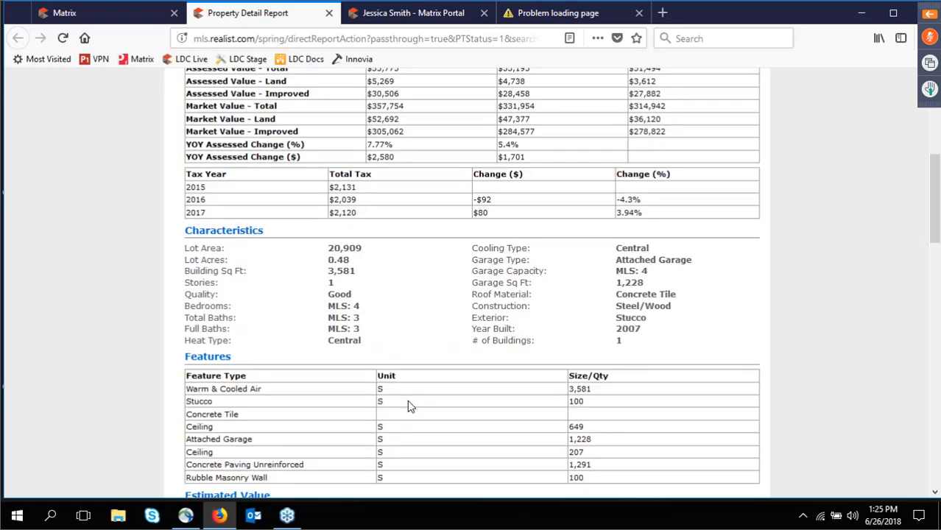
scroll(409, 405, down, 5)
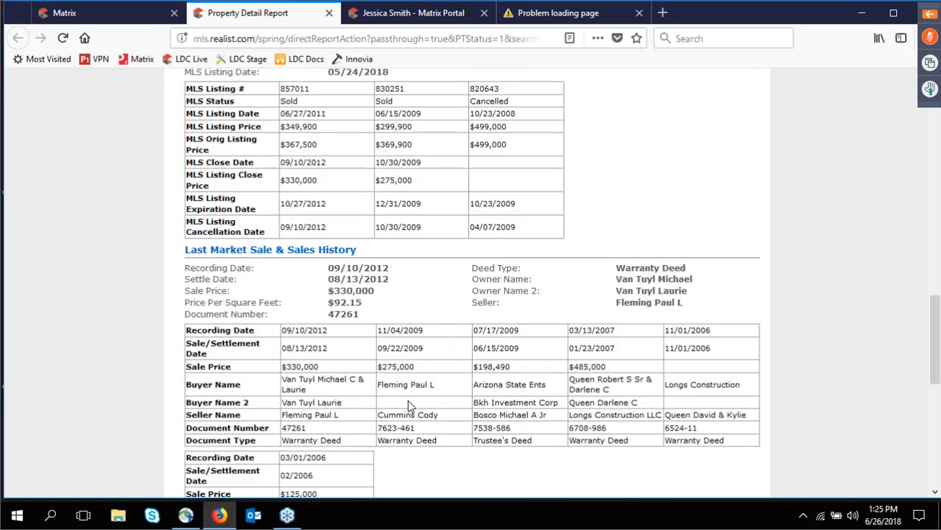
scroll(410, 406, down, 6)
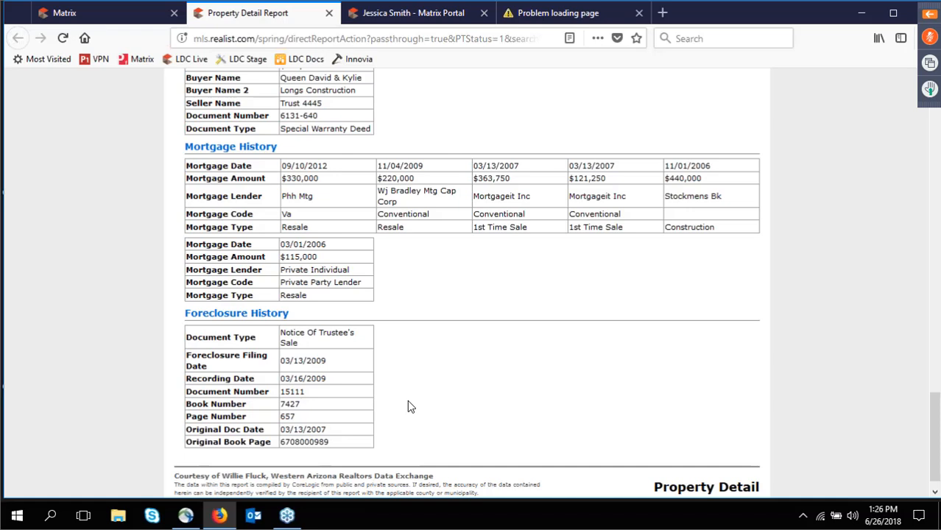
scroll(409, 403, down, 1)
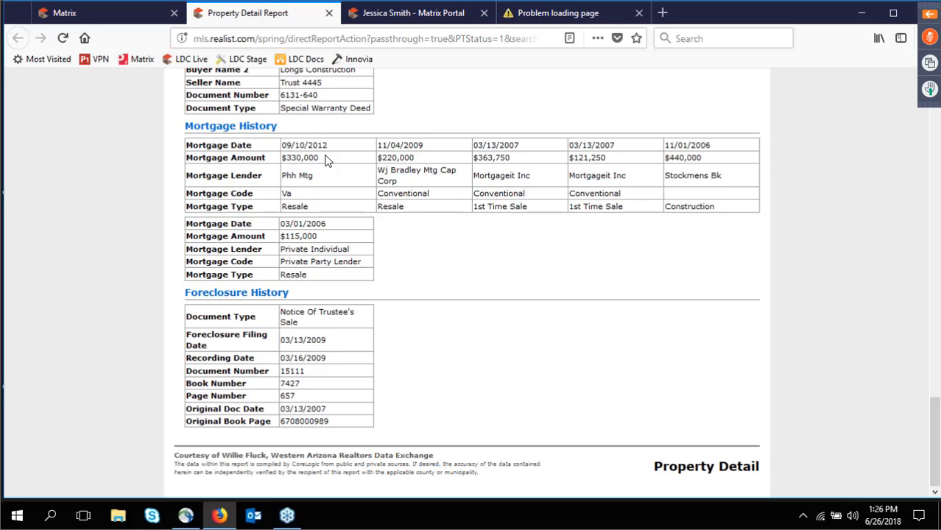
drag(326, 160, 262, 152)
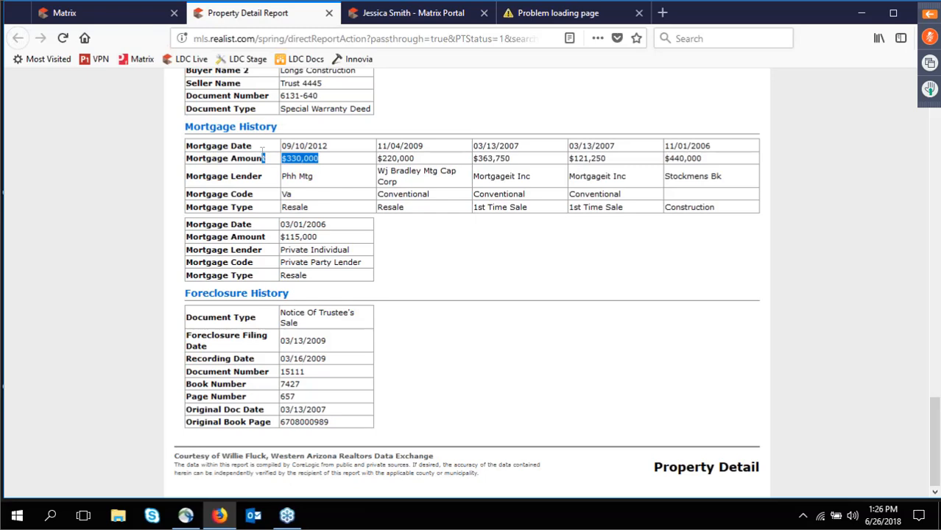
scroll(262, 151, up, 20)
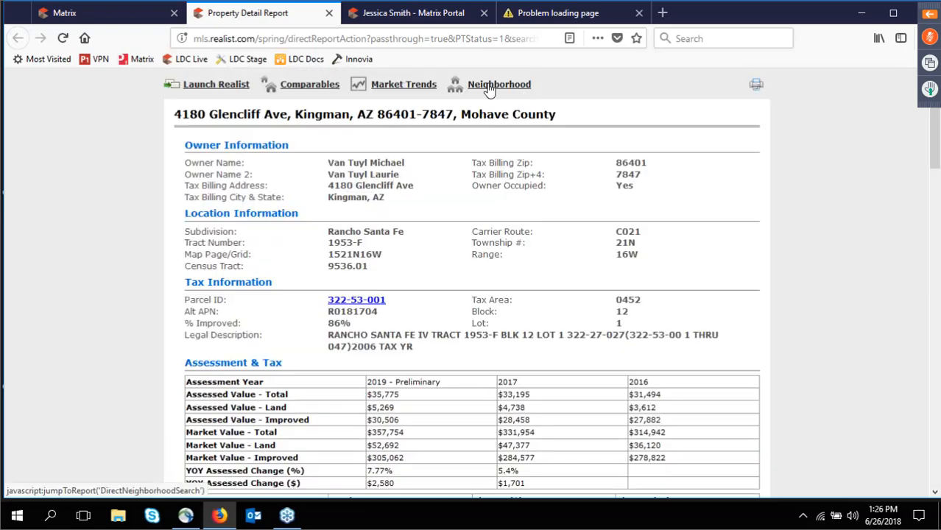
Open the neighborhood profile and read through the Kingman Unified elementary, middle and high schools.
click(490, 87)
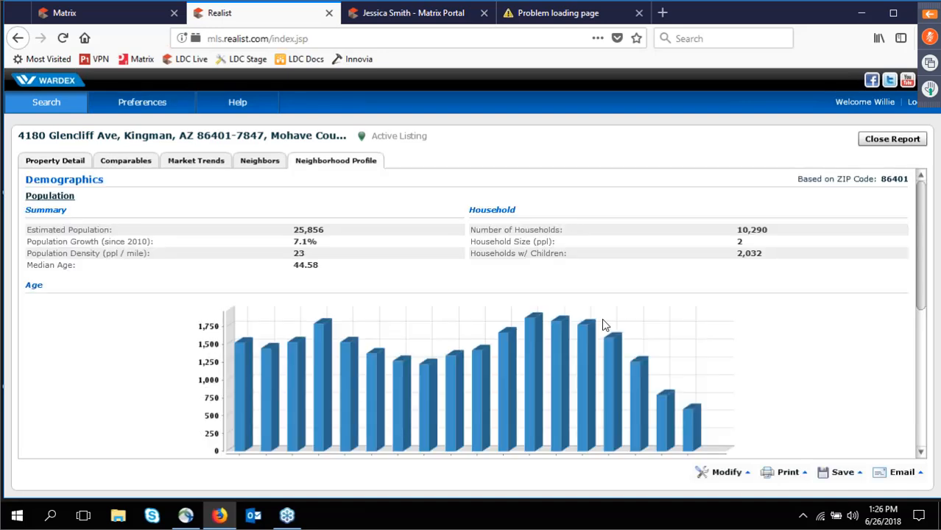
scroll(603, 325, down, 3)
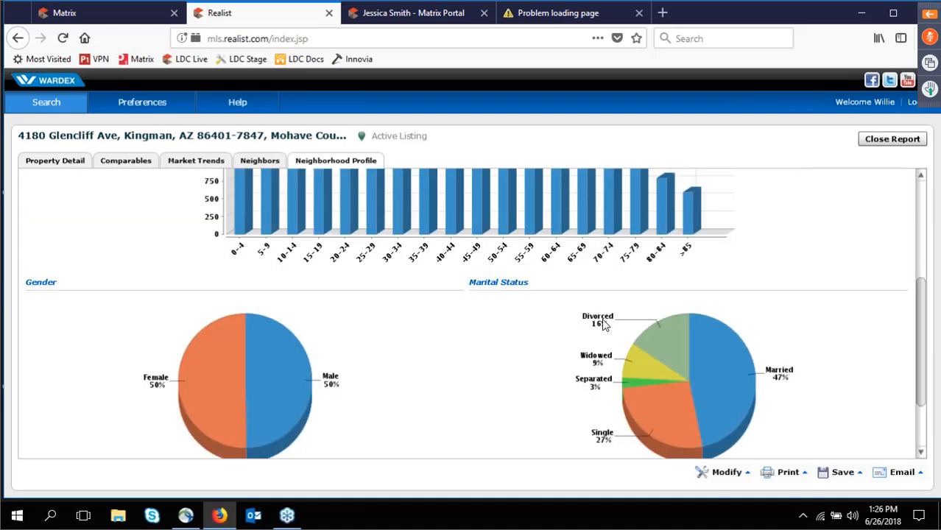
scroll(603, 325, down, 3)
scroll(603, 325, down, 3)
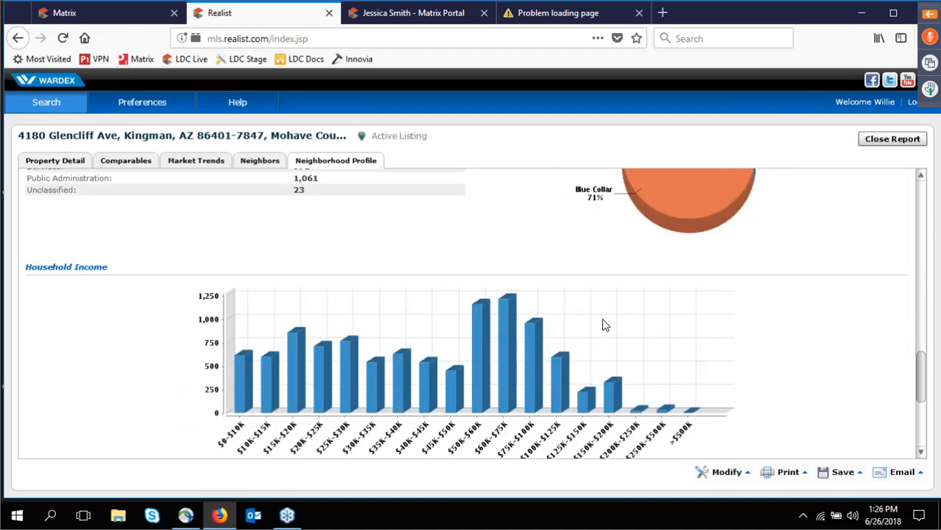
scroll(603, 325, down, 3)
click(921, 453)
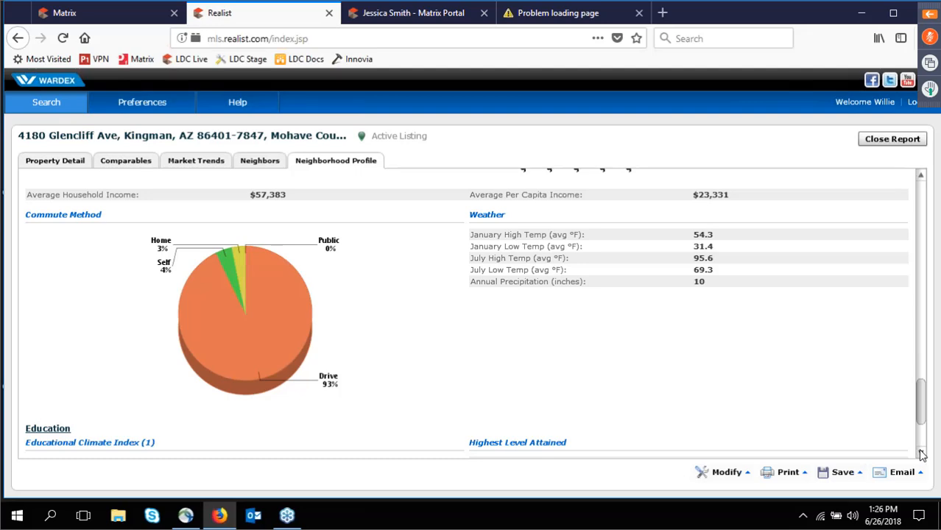
click(922, 454)
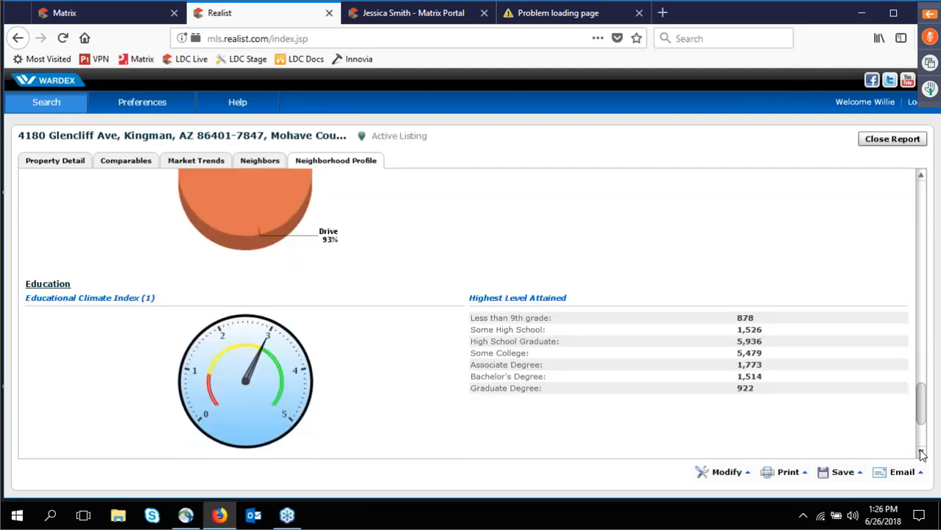
click(922, 454)
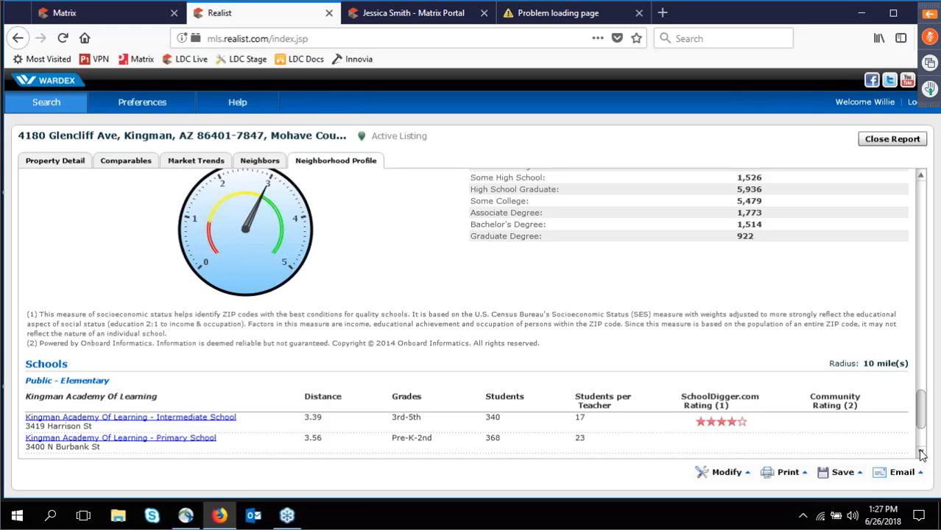
click(922, 455)
click(922, 454)
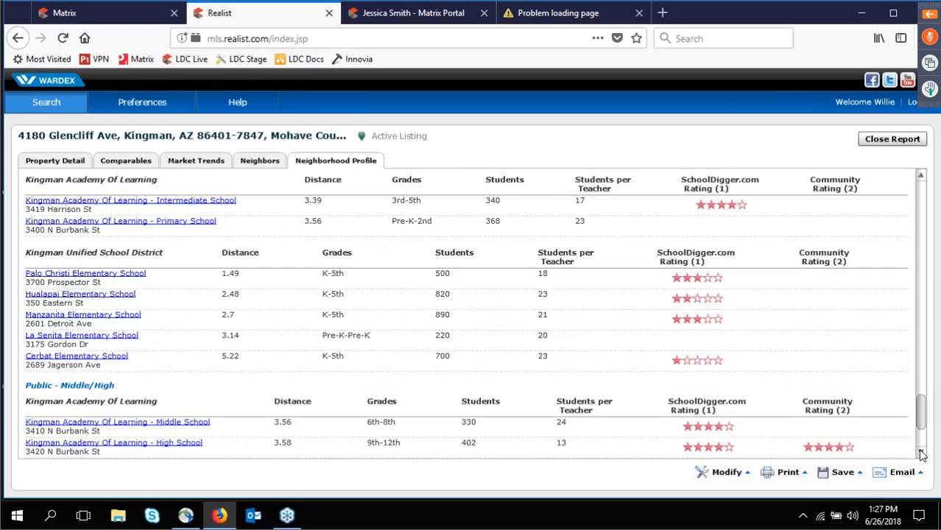
click(922, 454)
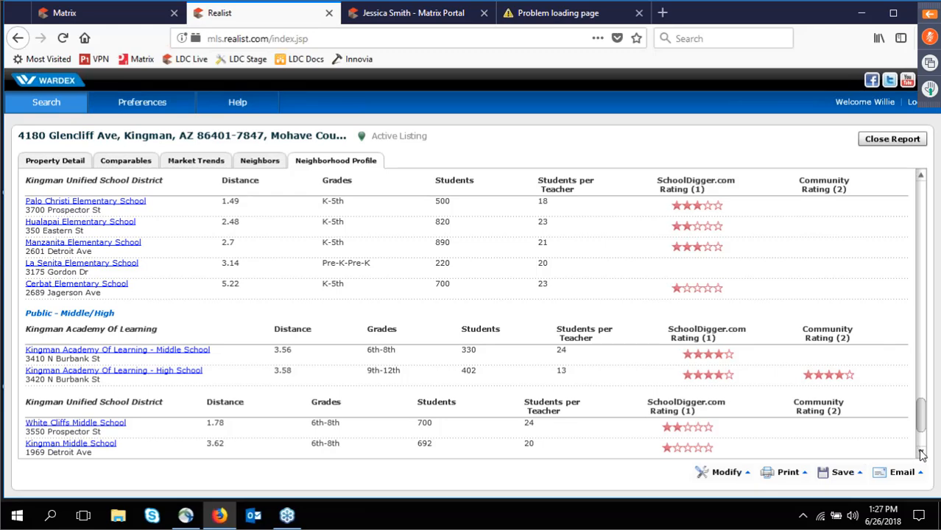
click(921, 454)
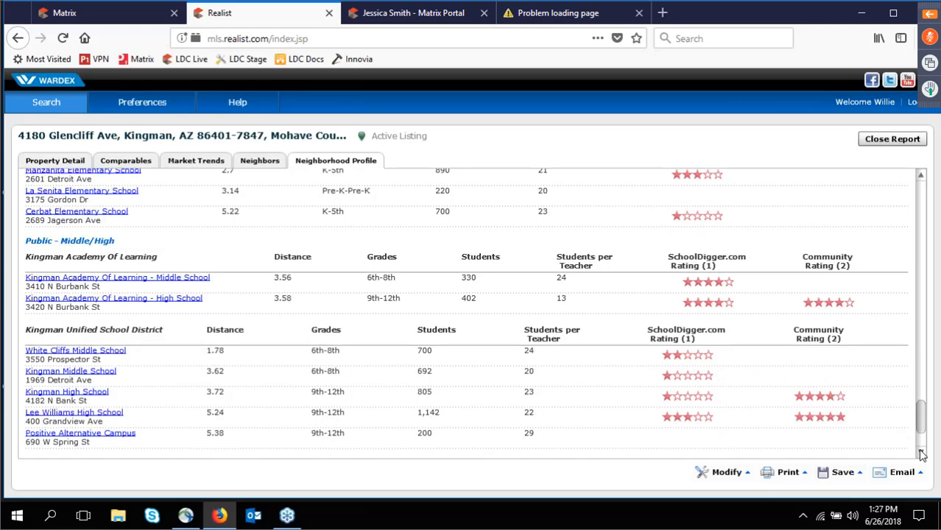
Review private schools and local businesses such as recreation, automotive, banks and dining, then close the Realist tab.
click(922, 453)
click(922, 454)
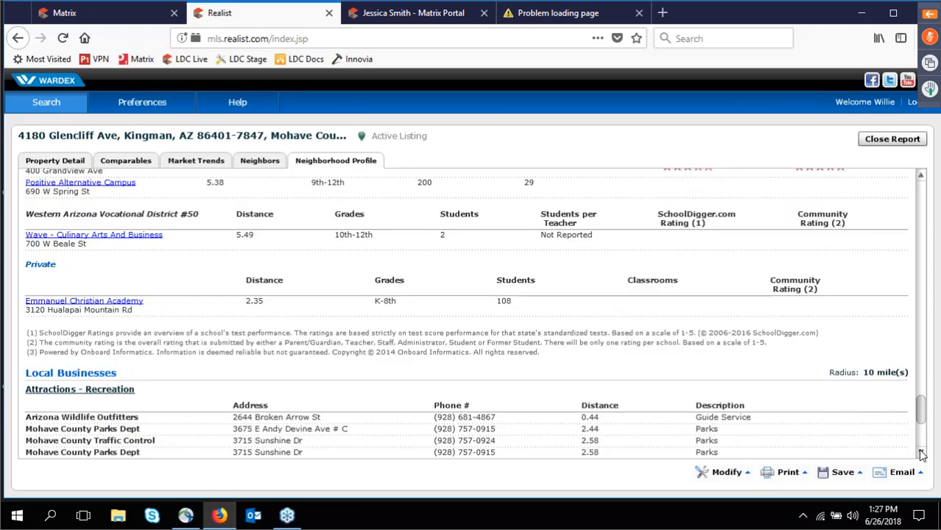
click(922, 453)
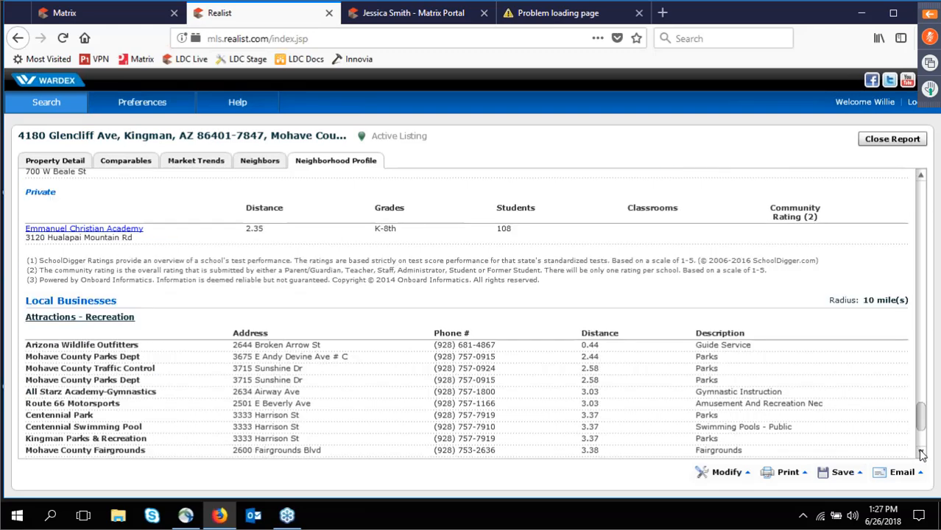
click(921, 453)
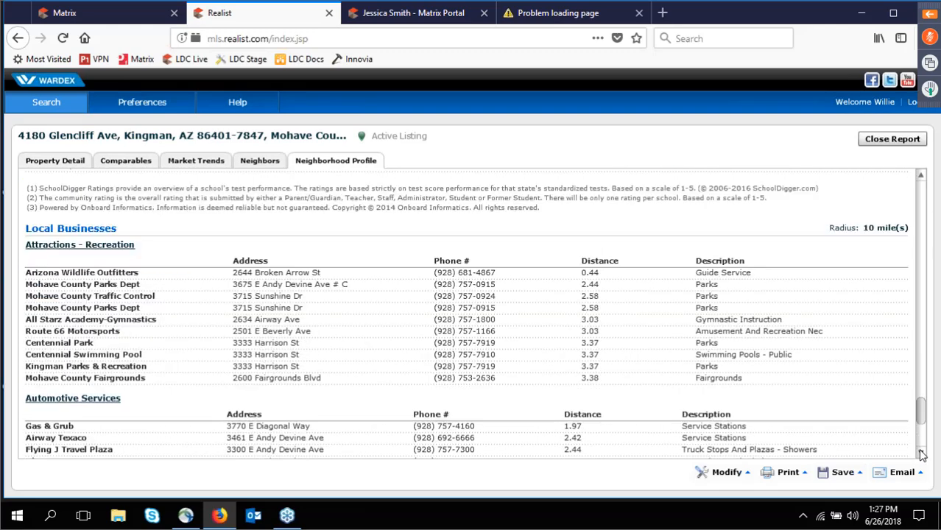
click(922, 454)
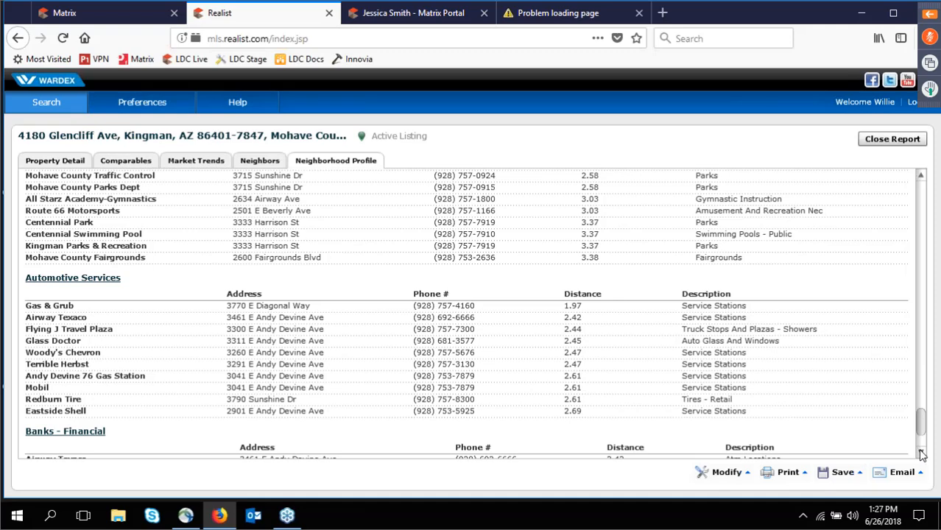
click(922, 454)
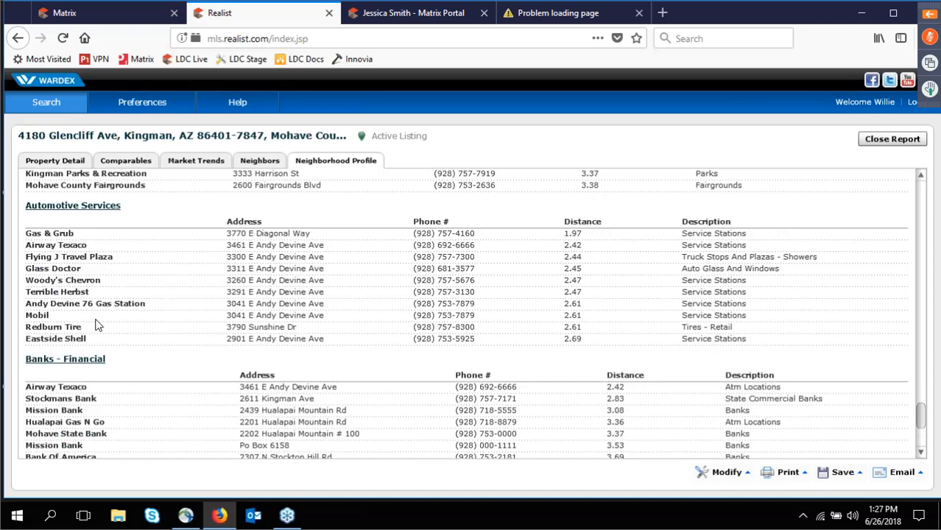
click(922, 454)
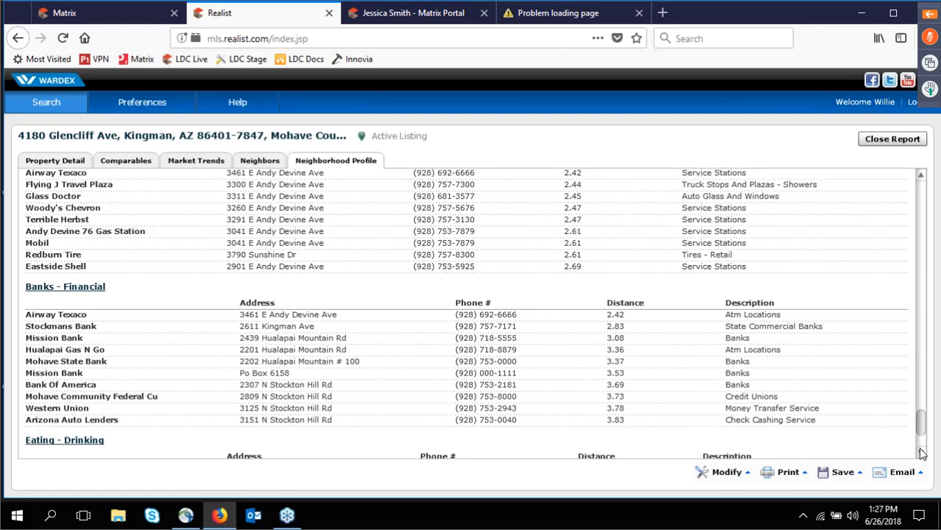
click(922, 453)
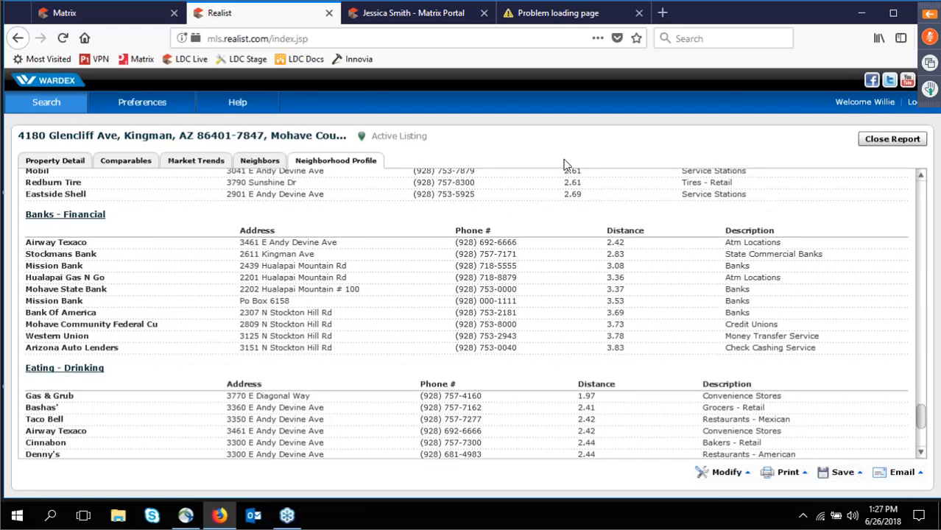
click(329, 14)
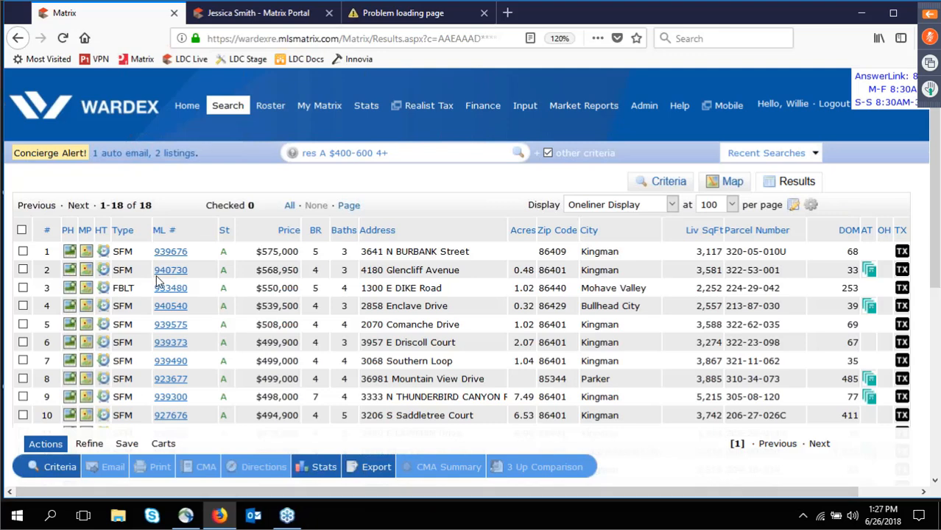
click(23, 271)
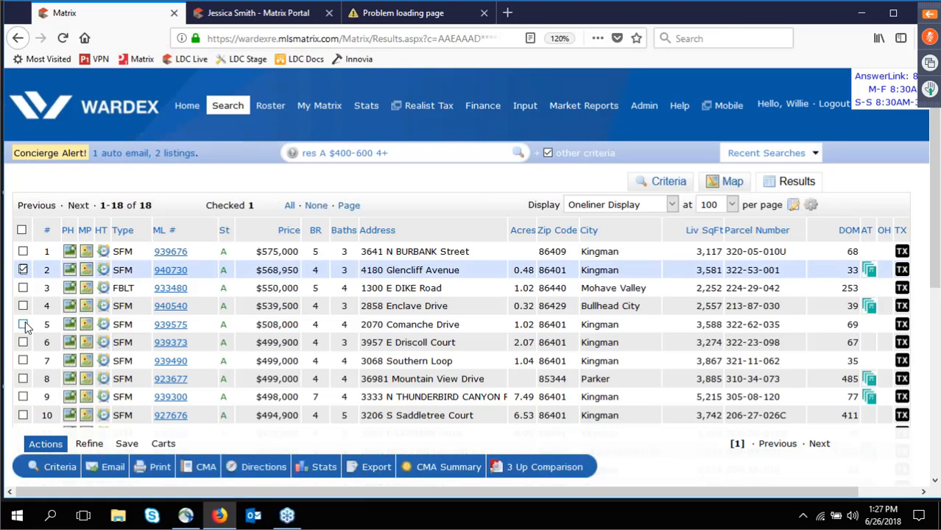
click(23, 324)
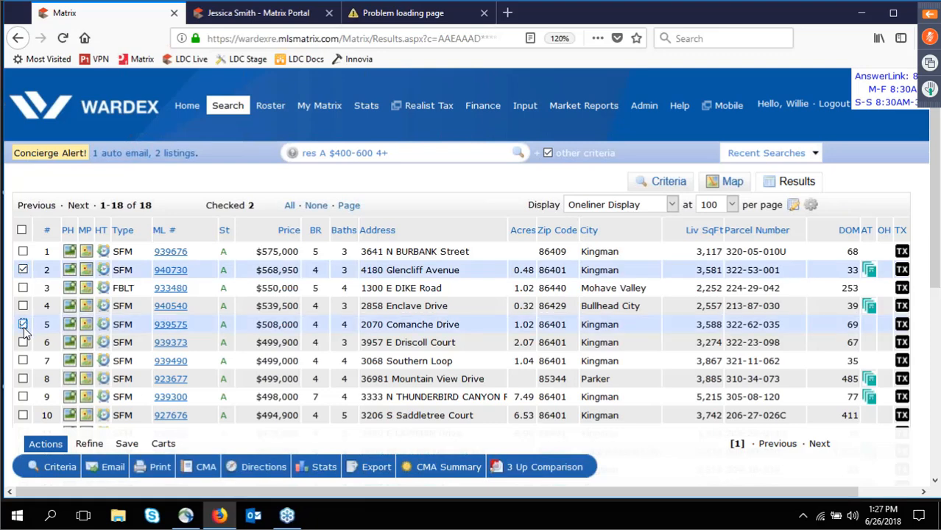
click(23, 342)
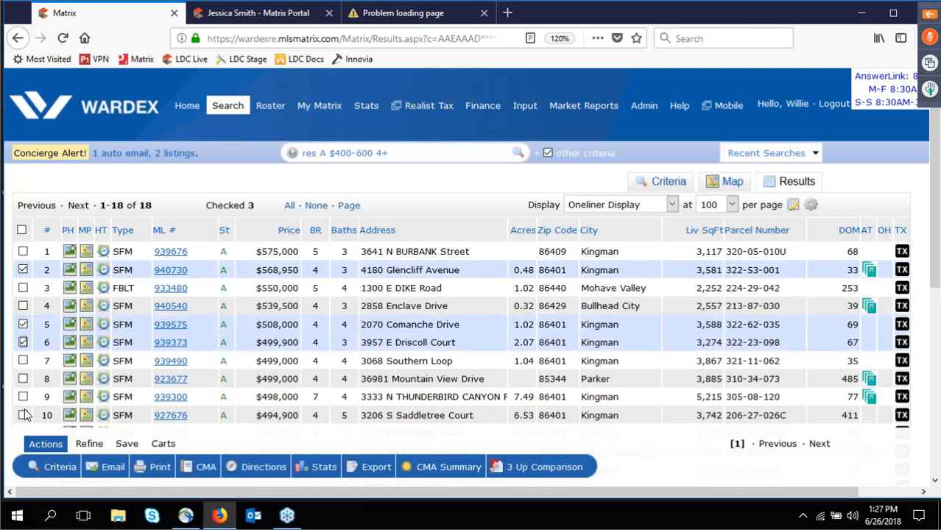
click(23, 397)
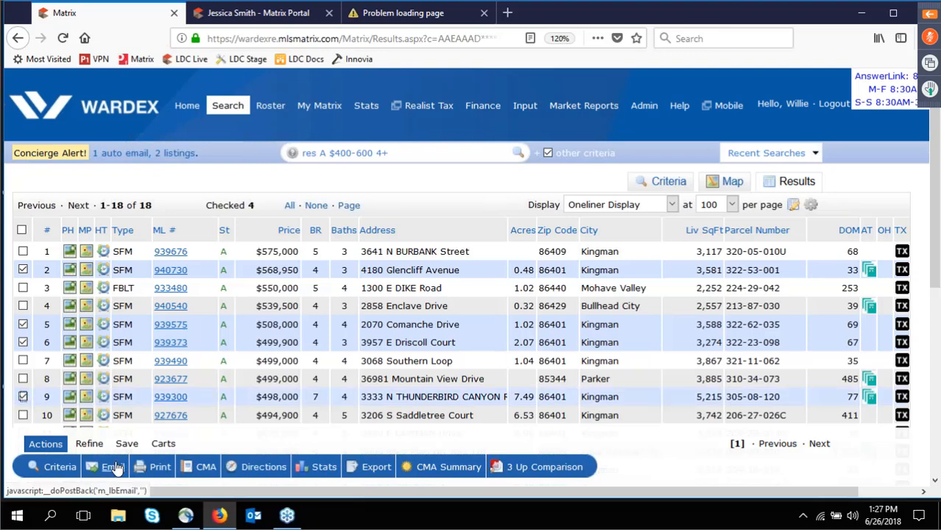
click(114, 468)
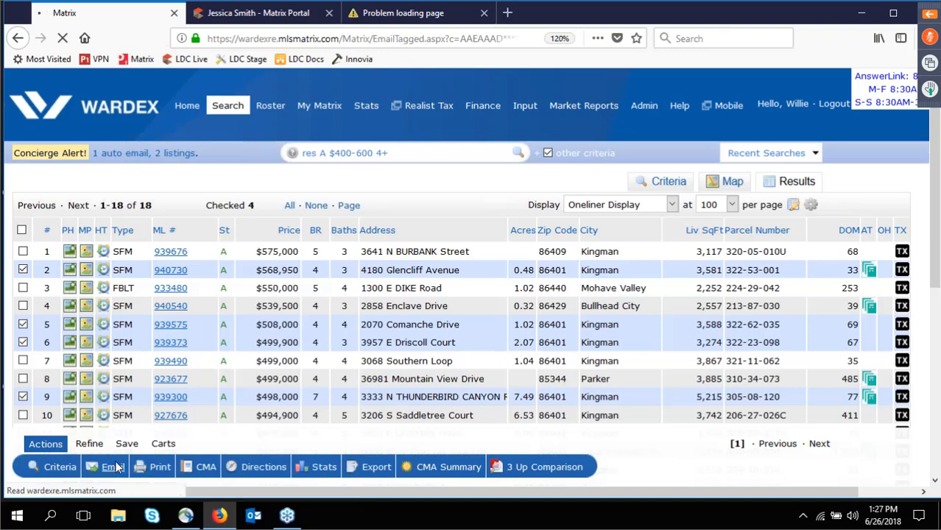
Type partial recipient entries in the To field and clear them again.
text(je)
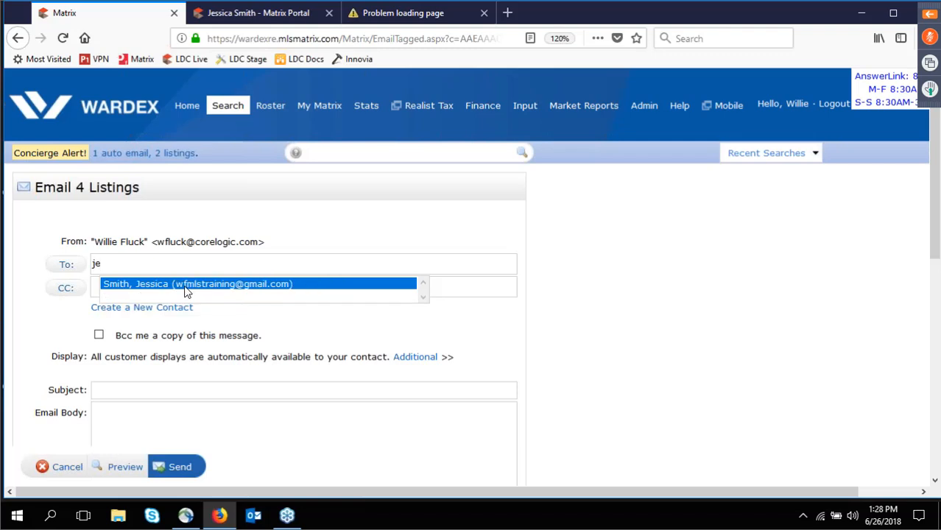
key(BackSpace)
key(BackSpace)
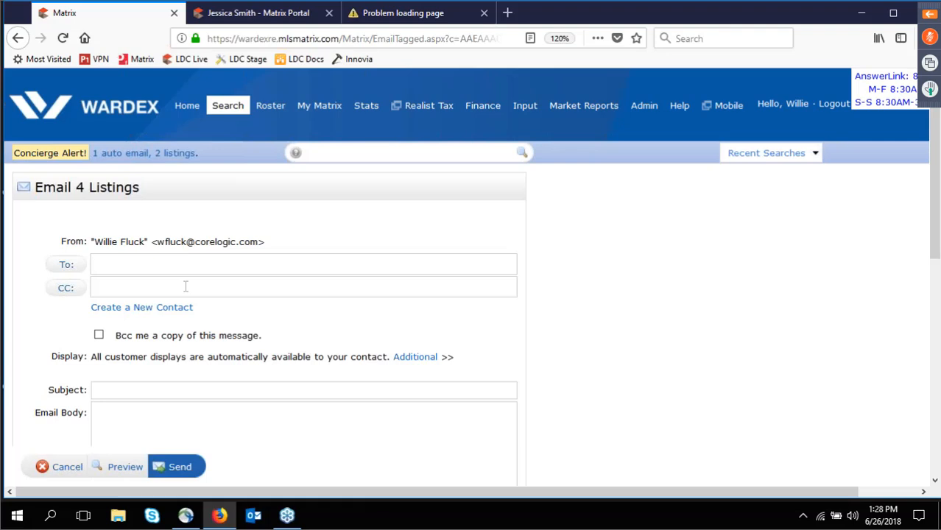
text(wf)
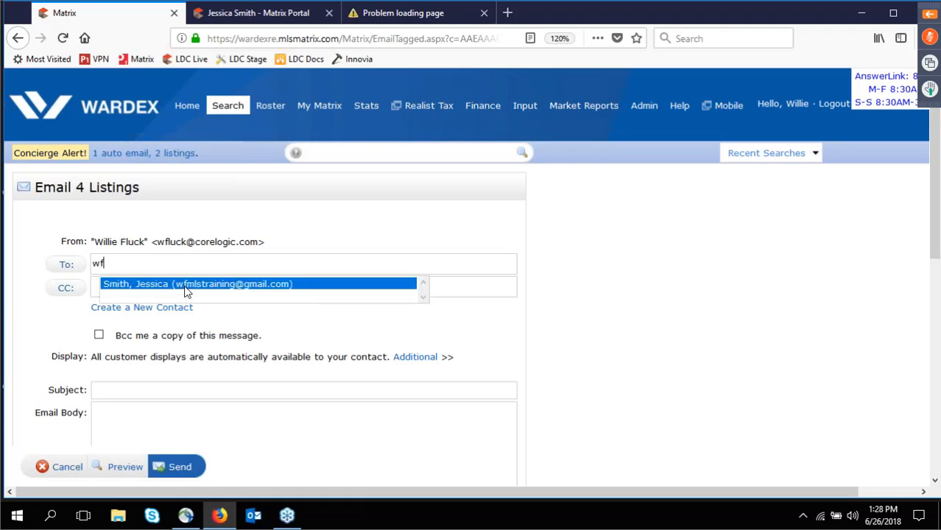
key(BackSpace)
key(BackSpace)
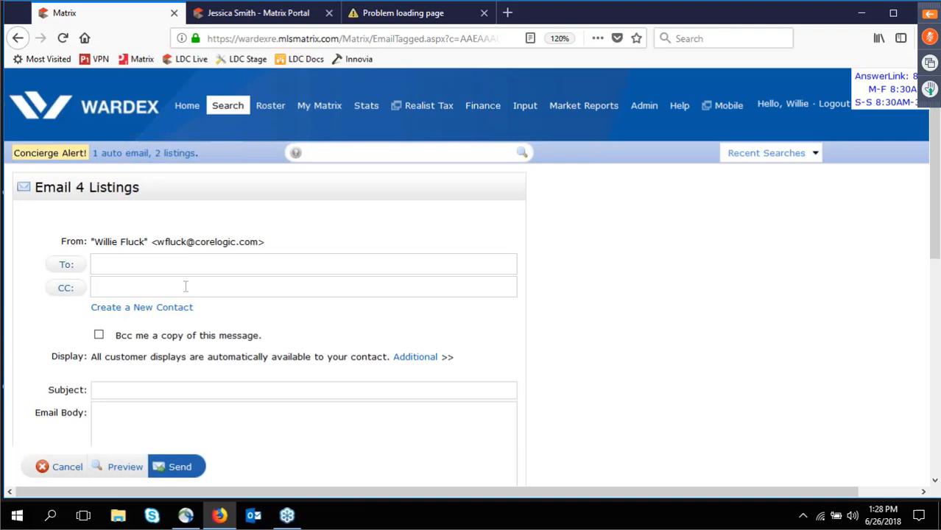
Select the first and last saved contacts in the To picker, then cancel without adding them.
click(66, 269)
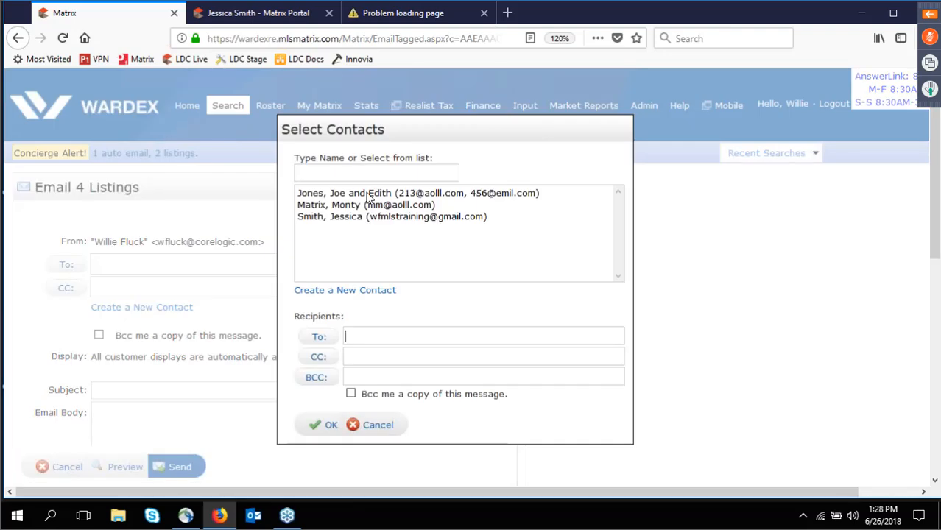
click(370, 196)
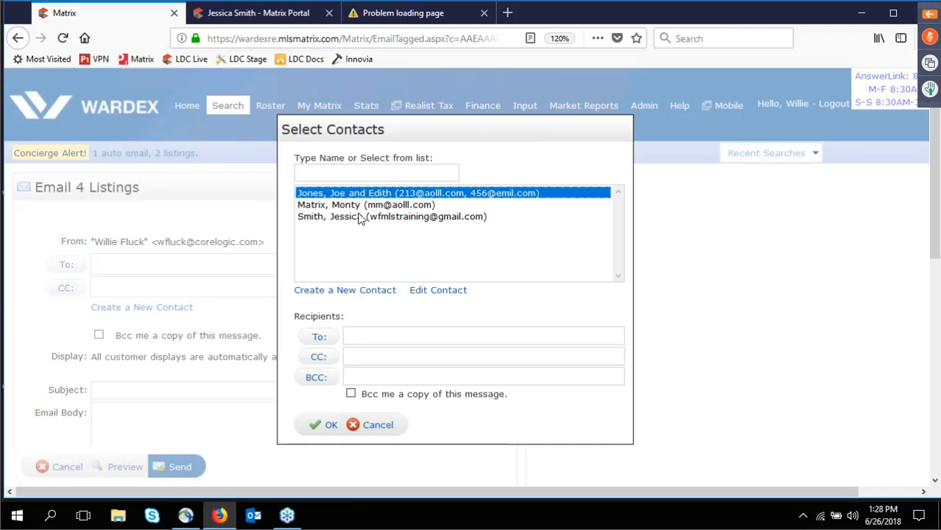
ctrl+click(359, 218)
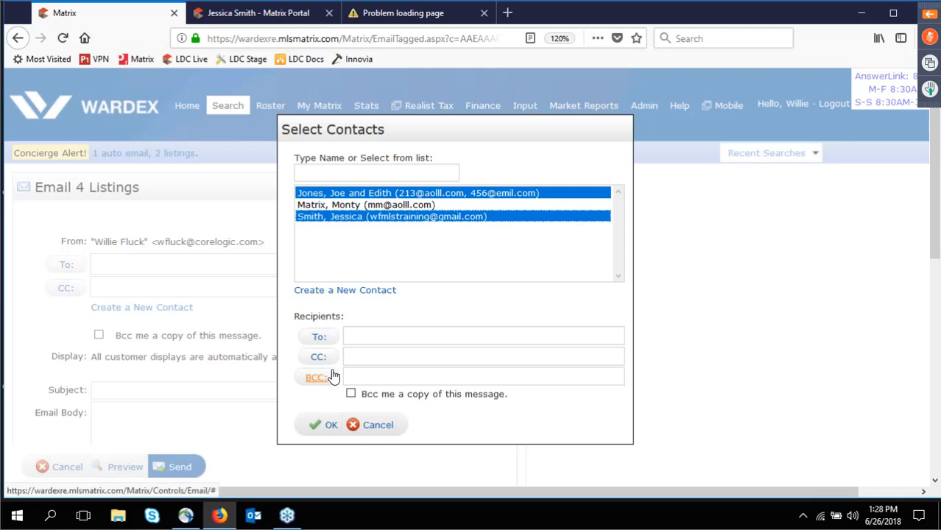
click(375, 425)
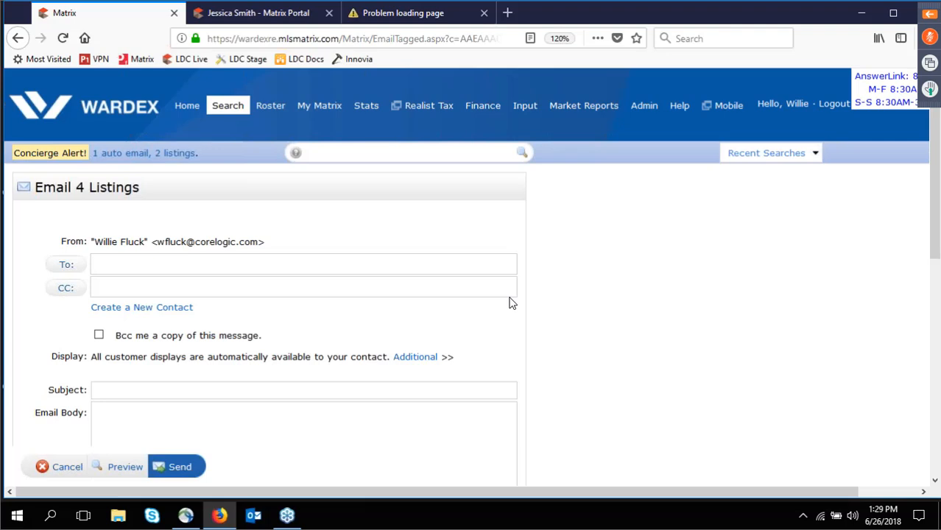
click(140, 310)
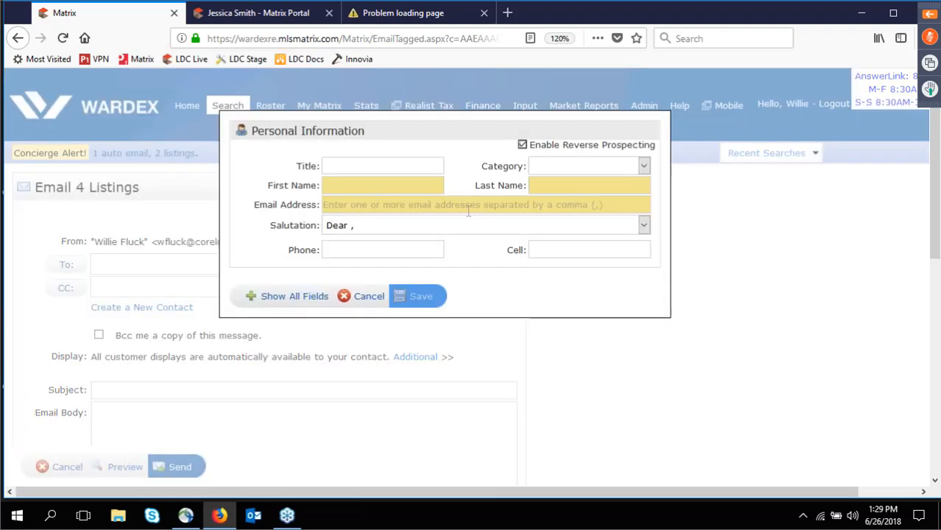
click(289, 295)
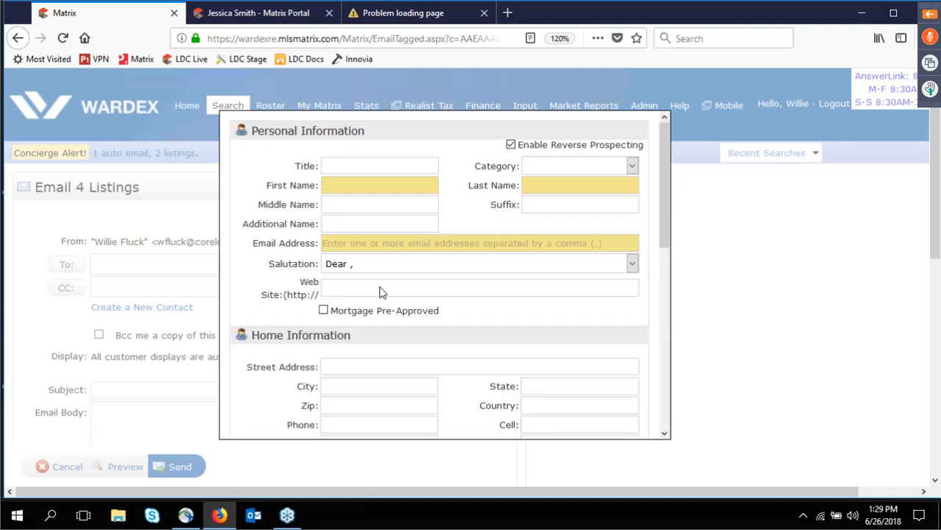
scroll(381, 291, down, 5)
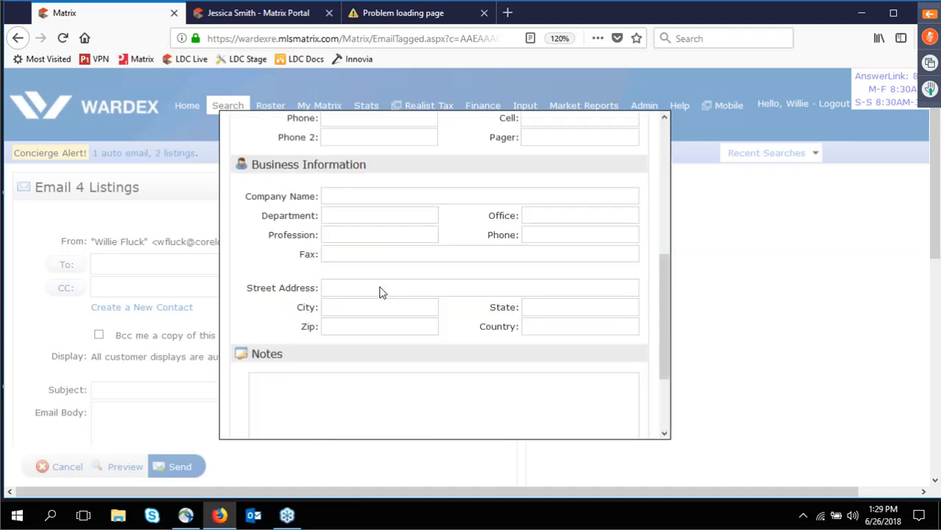
scroll(328, 416, down, 1)
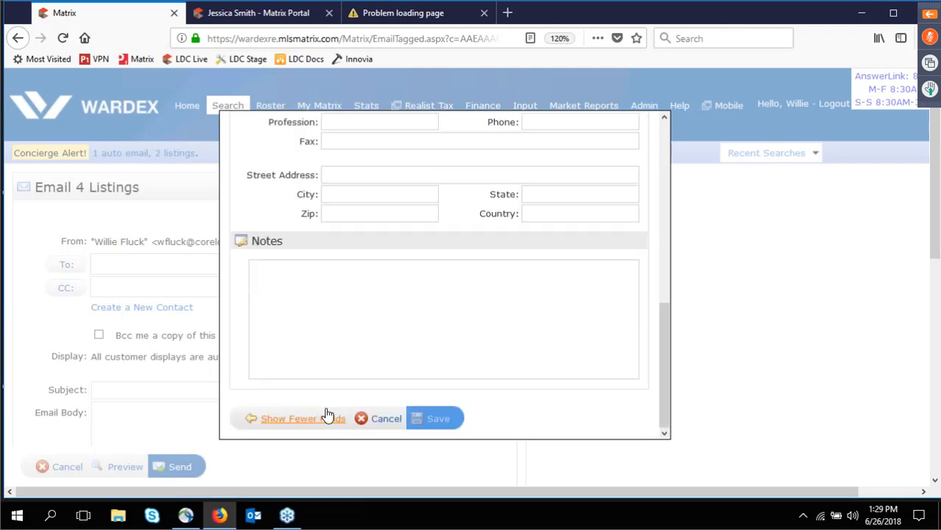
click(327, 418)
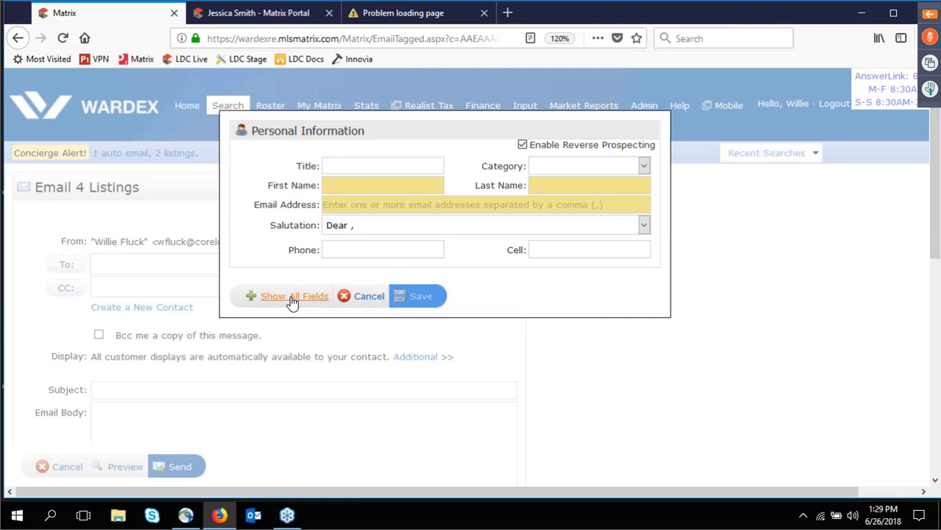
click(366, 297)
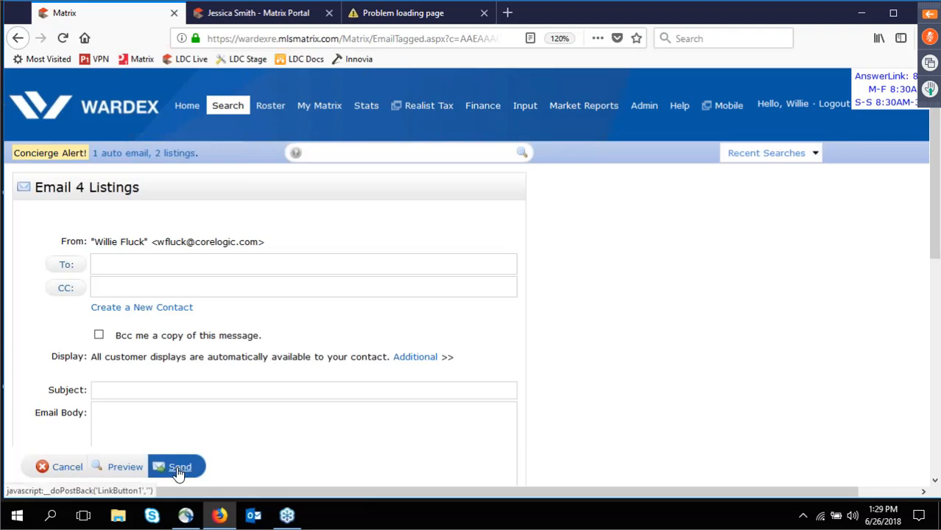
Abandon the email, return to the 18 results, and open Print for the four checked listings.
click(67, 467)
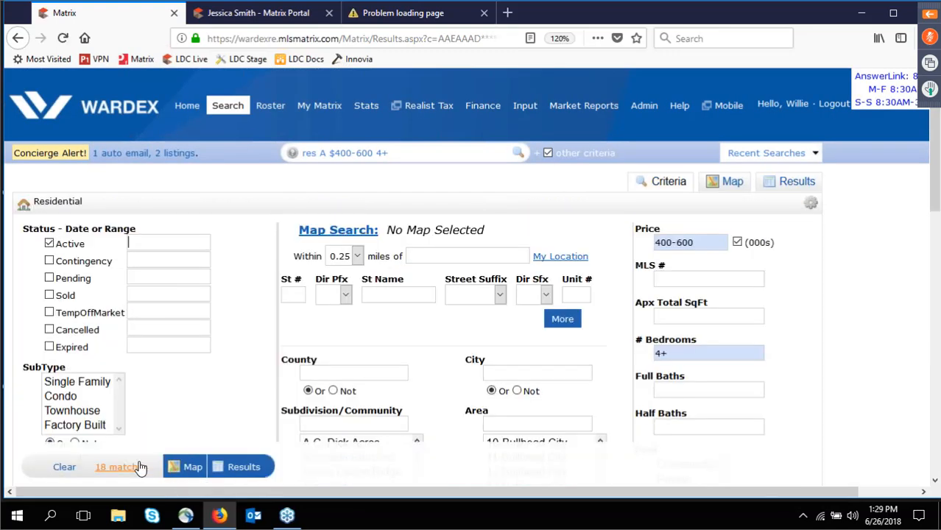
click(234, 468)
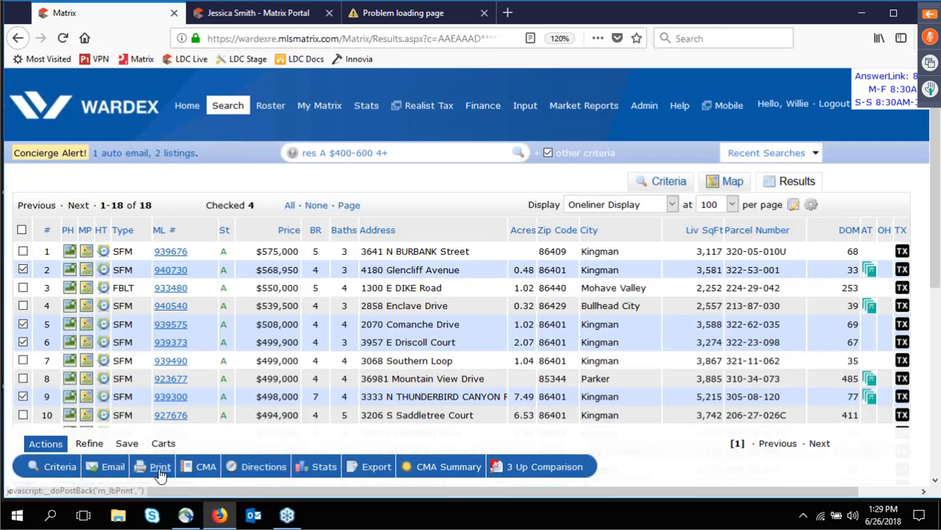
click(160, 468)
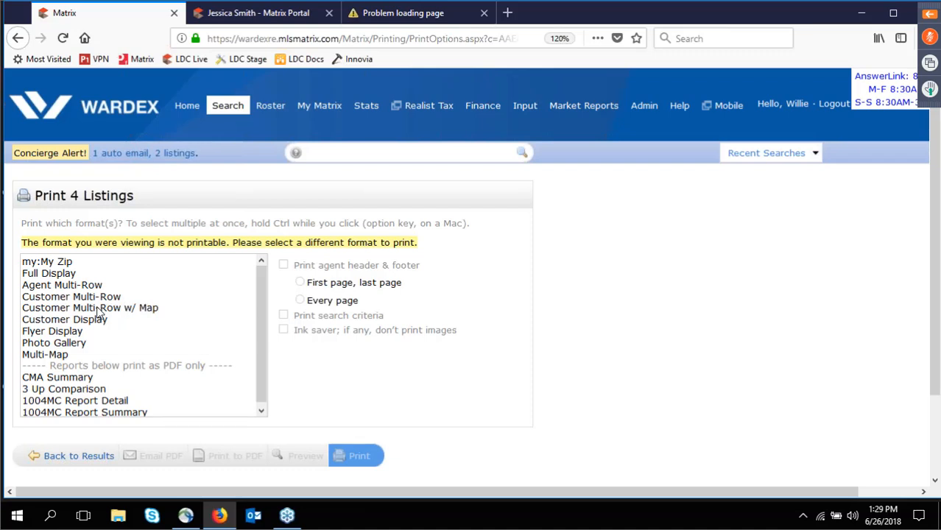
Select both Customer Display and Full Display print formats, leaving the agent header and footer off.
click(56, 275)
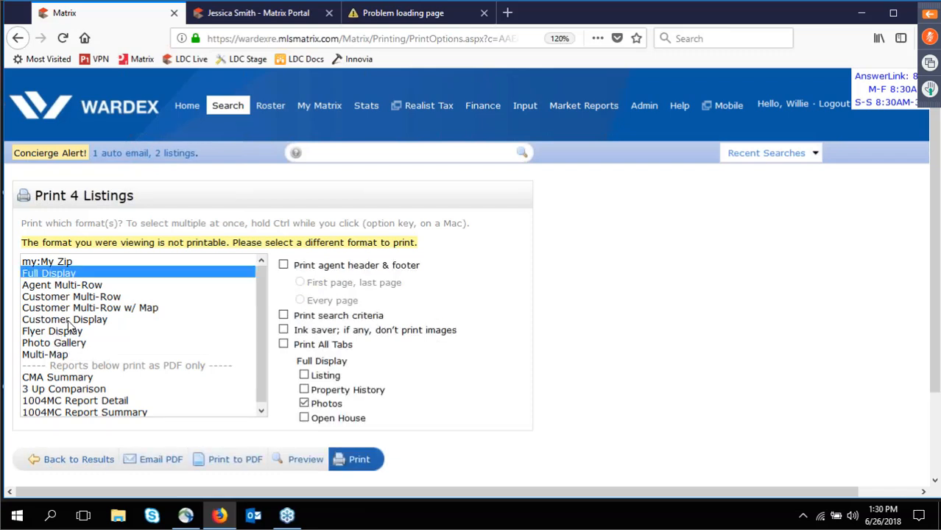
click(68, 322)
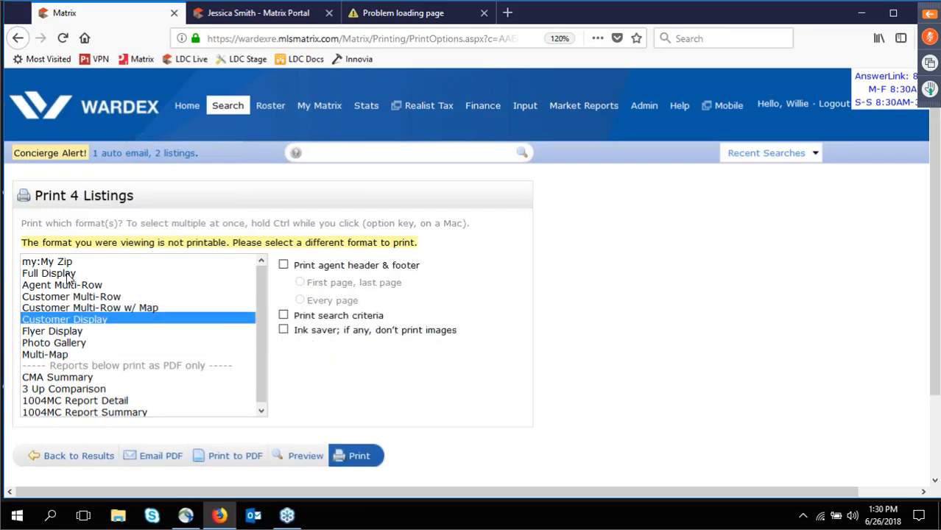
ctrl+click(68, 274)
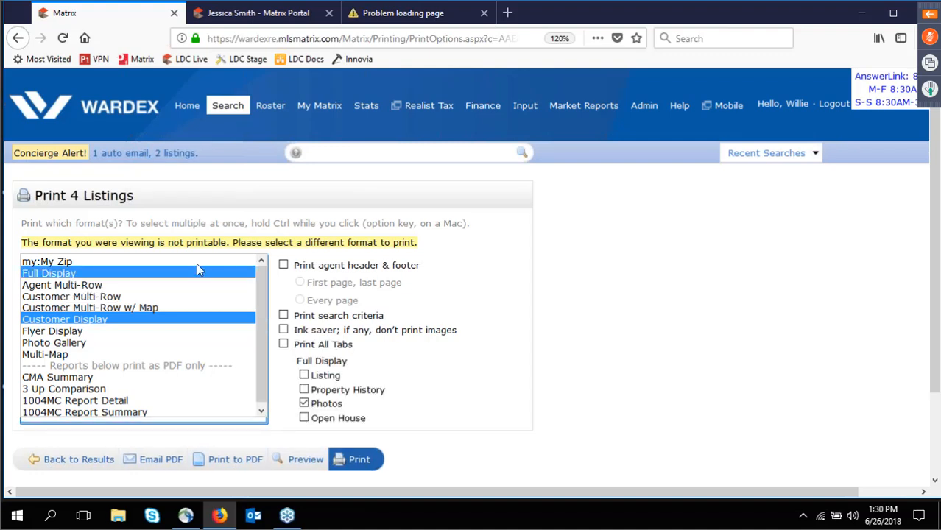
click(282, 269)
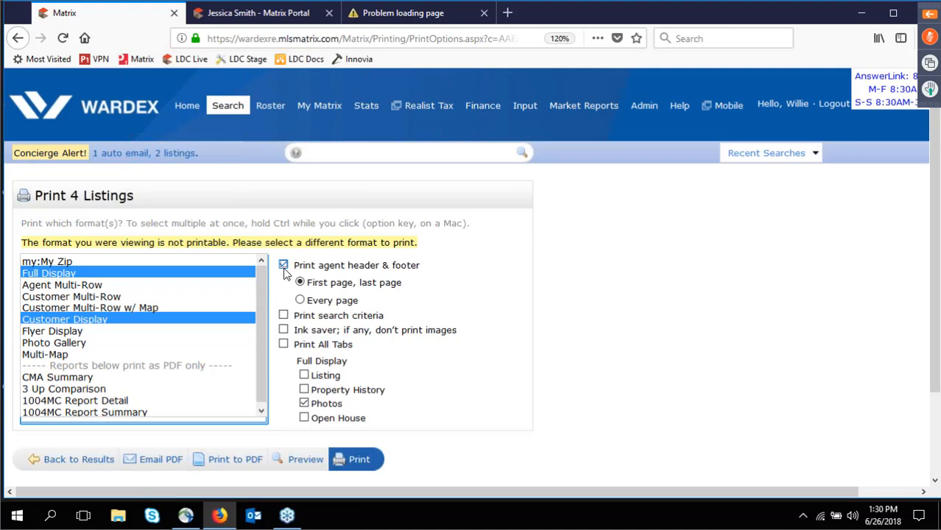
click(284, 267)
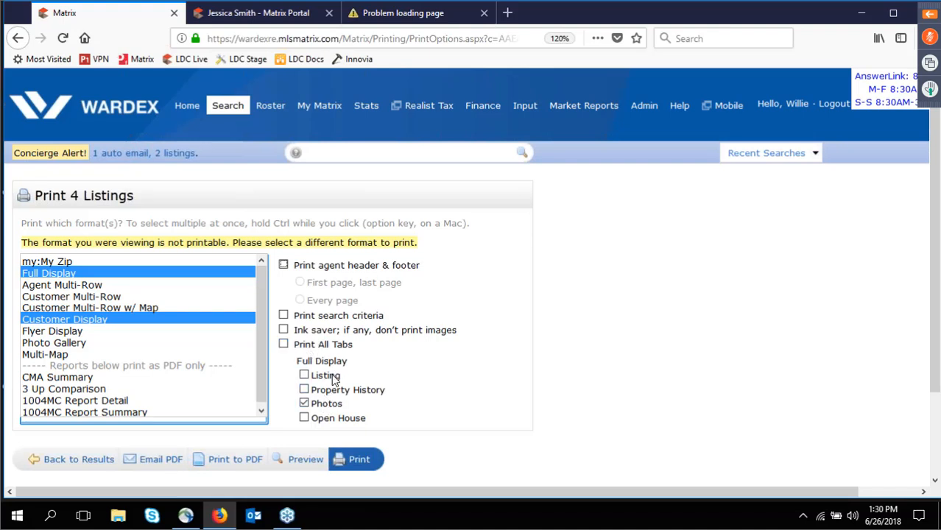
Include the Listing and Property History sections in Full Display, then return to results without printing.
click(304, 376)
click(304, 390)
click(68, 462)
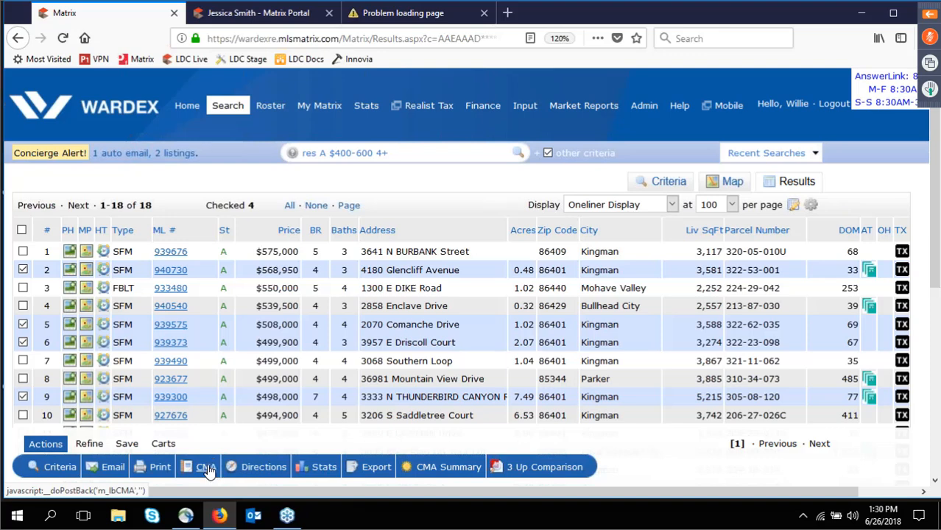
click(262, 468)
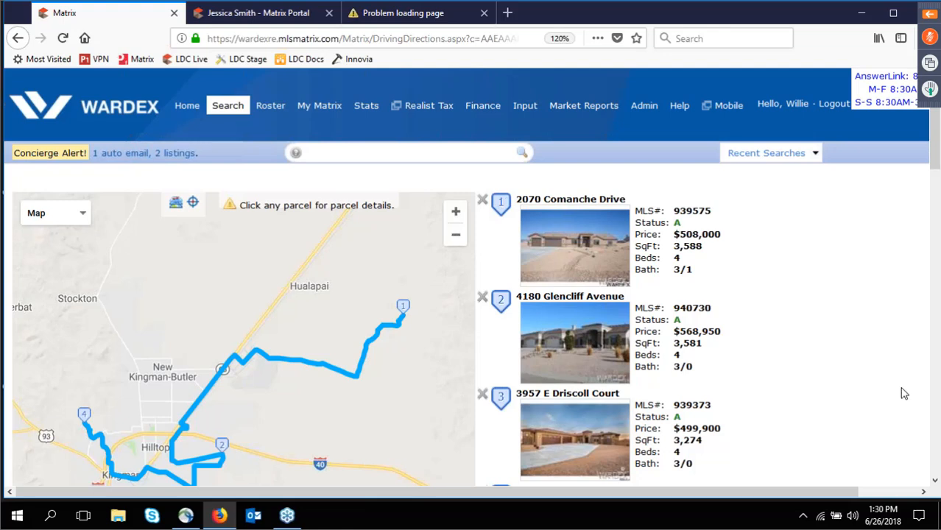
scroll(890, 394, down, 1)
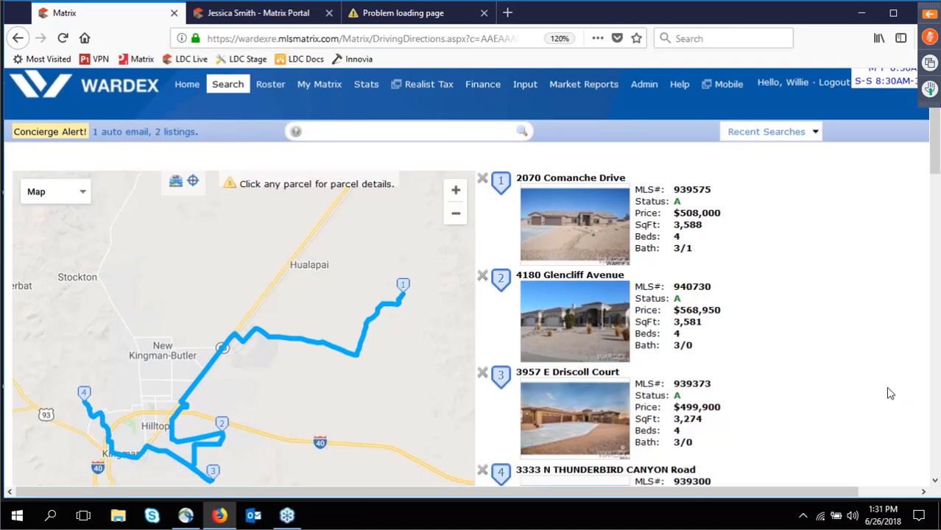
scroll(890, 394, down, 4)
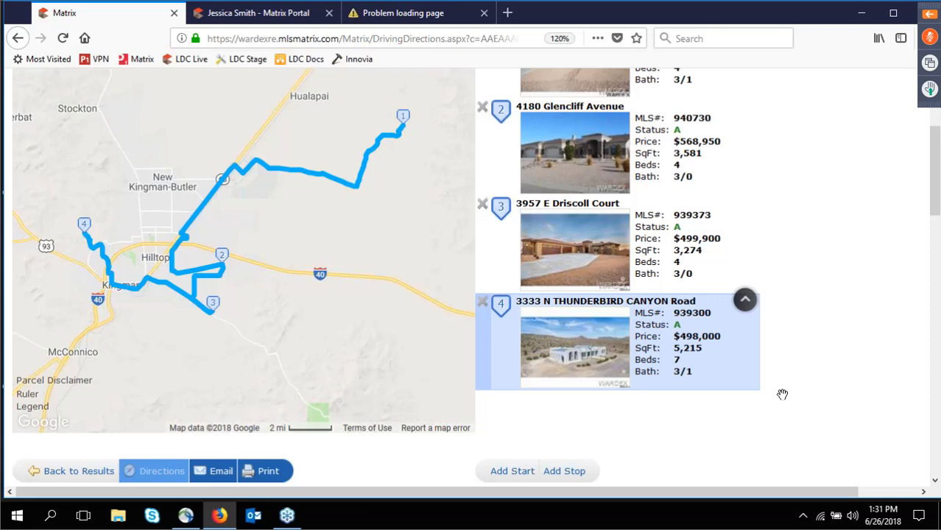
drag(782, 395, 670, 157)
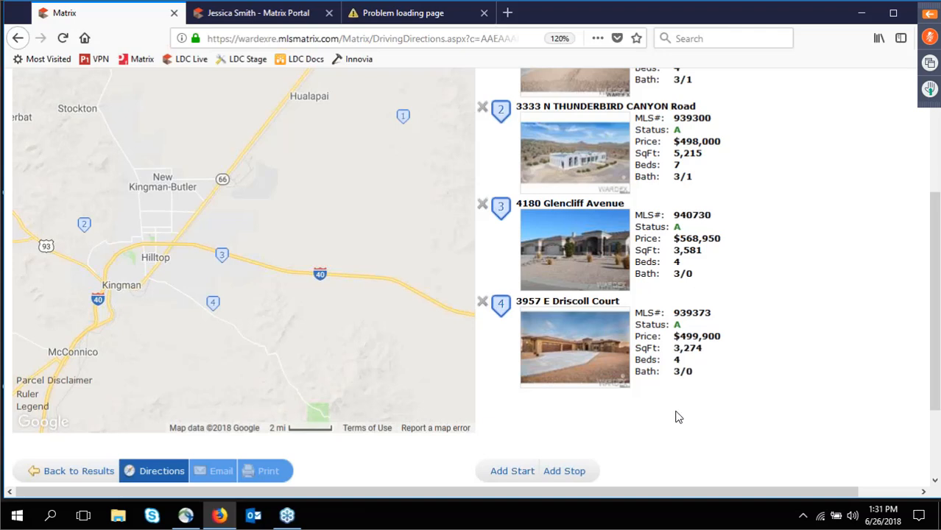
mouse_move(680, 407)
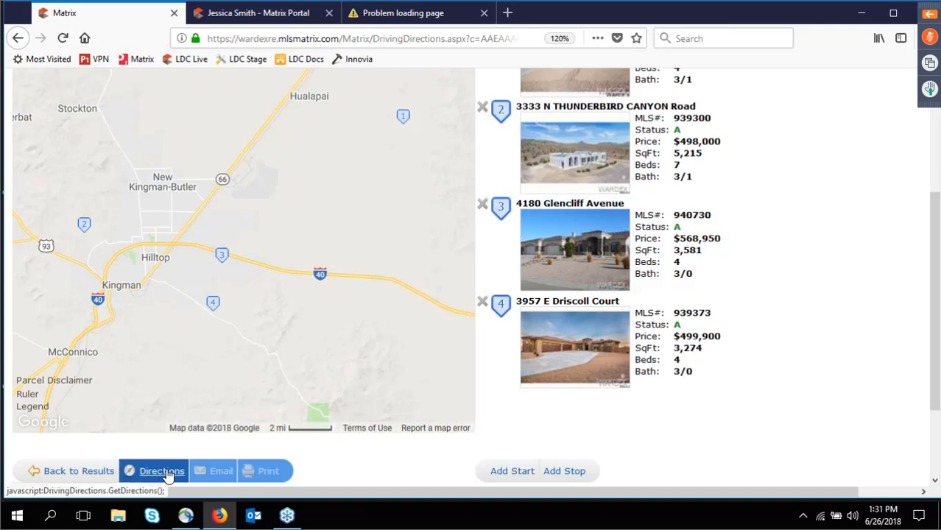
Recalculate the route and review the turn-by-turn directions totalling 36.2 mi and about 76 minutes.
click(167, 472)
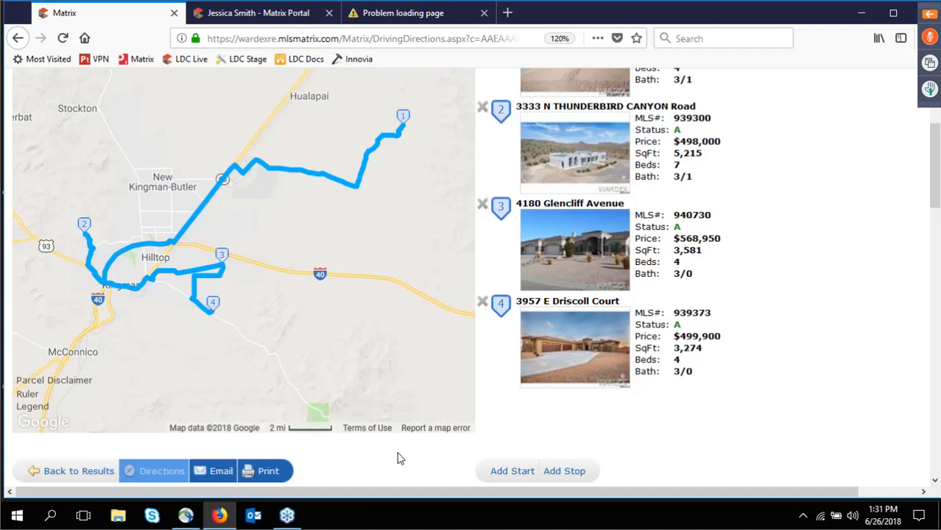
scroll(398, 459, down, 1)
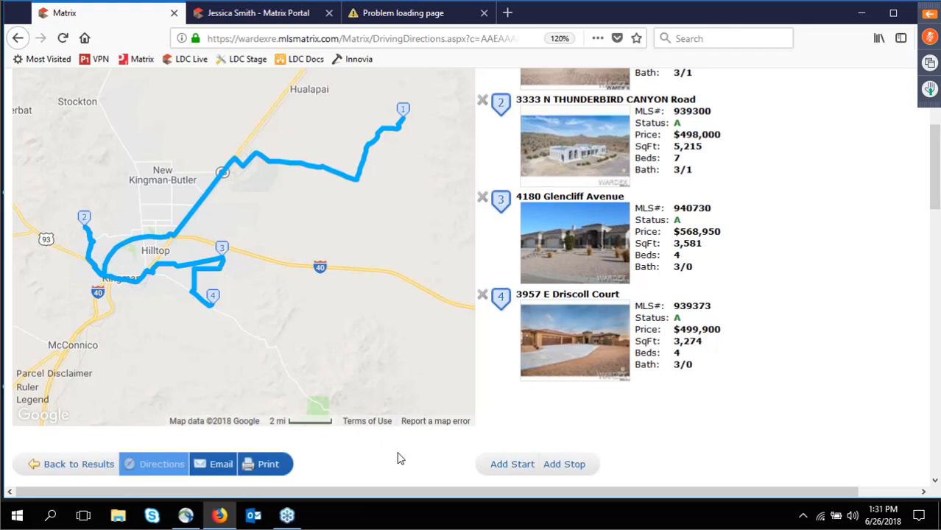
scroll(398, 459, down, 10)
scroll(398, 459, down, 8)
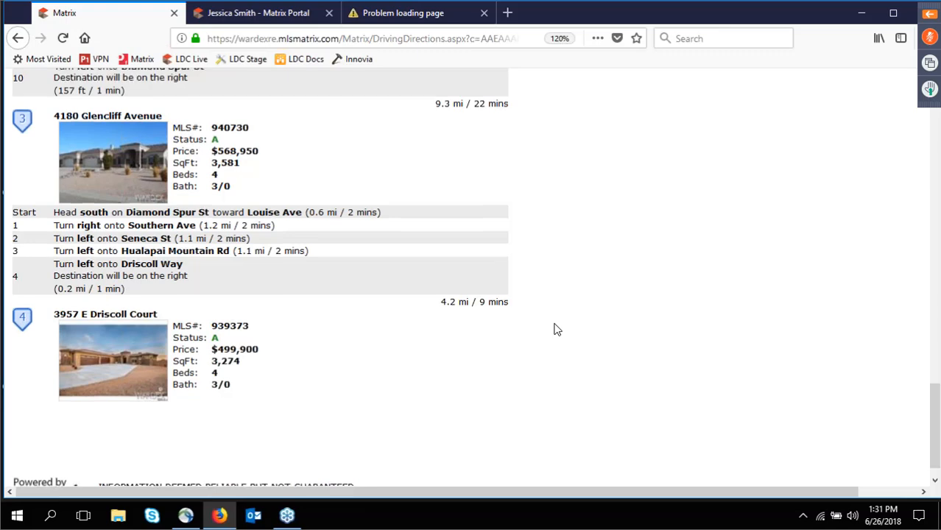
scroll(557, 329, up, 10)
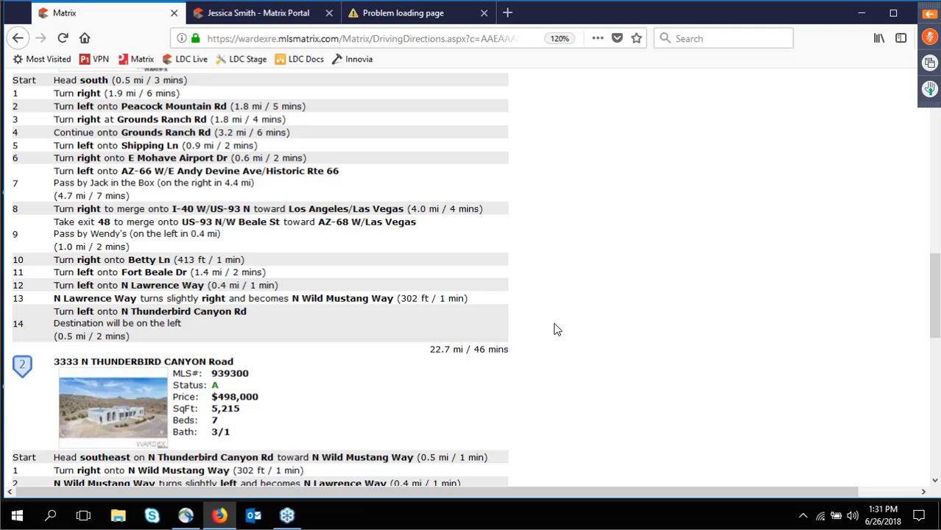
scroll(557, 330, up, 5)
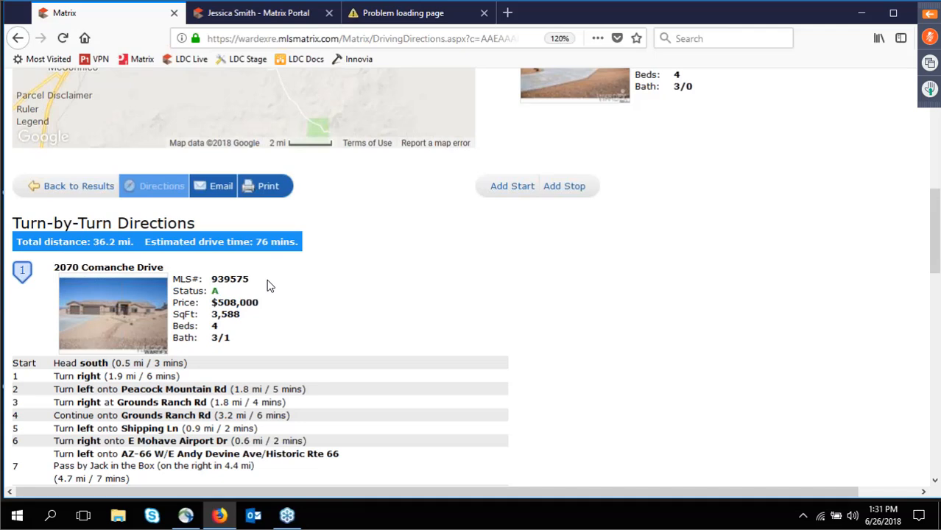
Return to results, view Stats > Tabular Market Analysis for the checked listings, then go back.
click(68, 189)
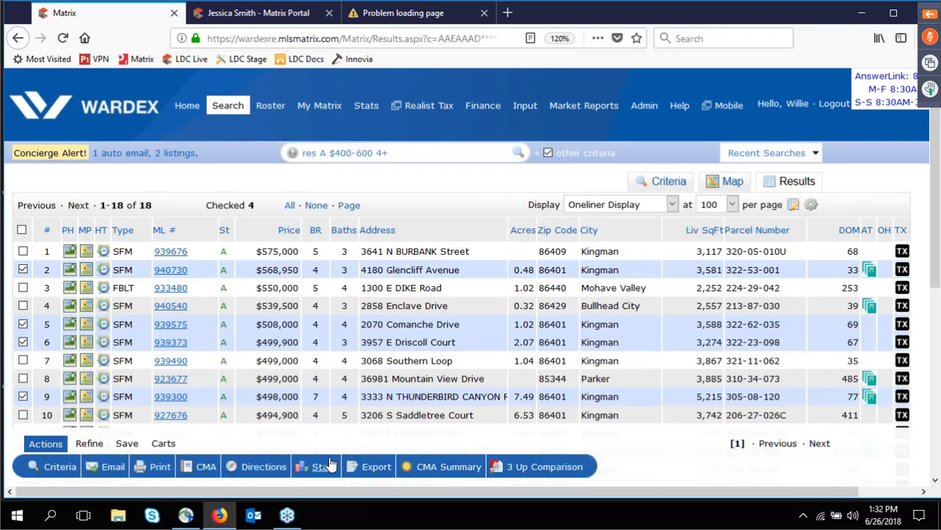
mouse_move(324, 467)
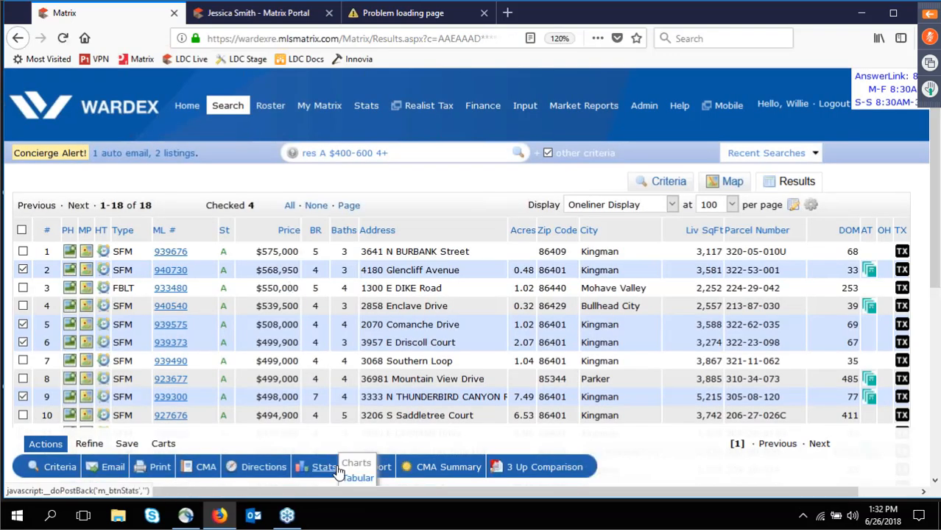
click(362, 479)
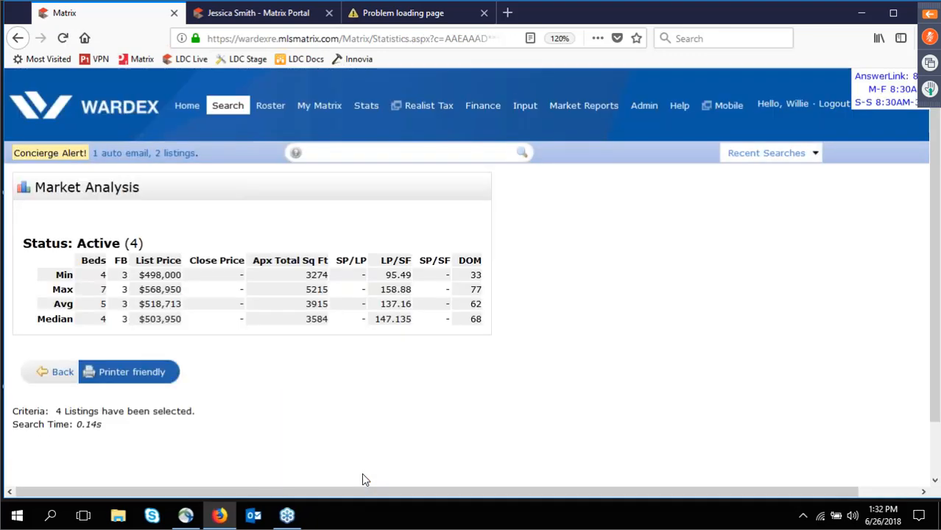
click(62, 379)
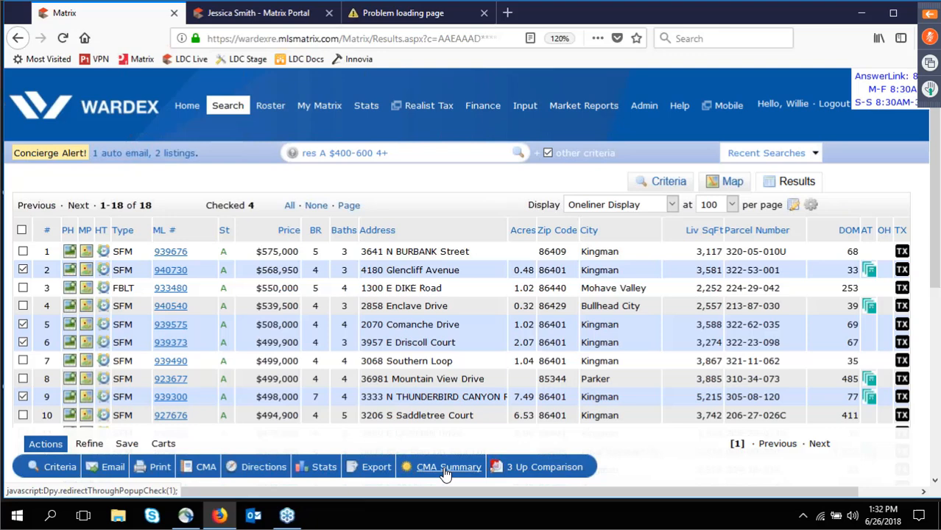
Generate a CMA Summary PDF of the checked listings, view it at 100% zoom, then close it.
click(448, 467)
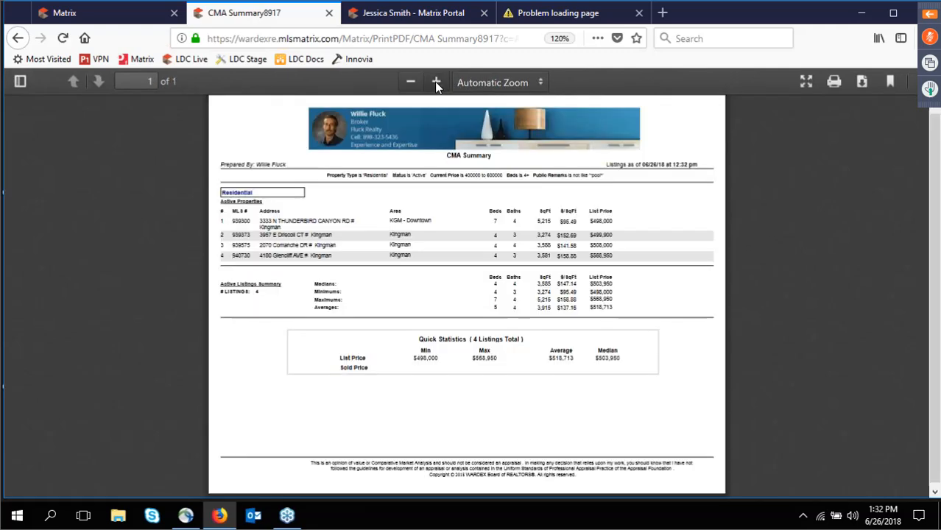
click(436, 82)
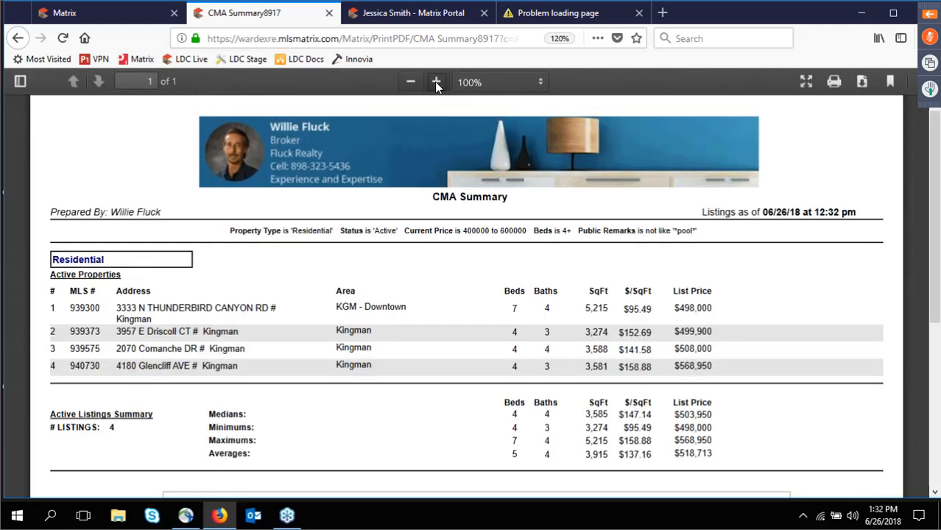
click(328, 13)
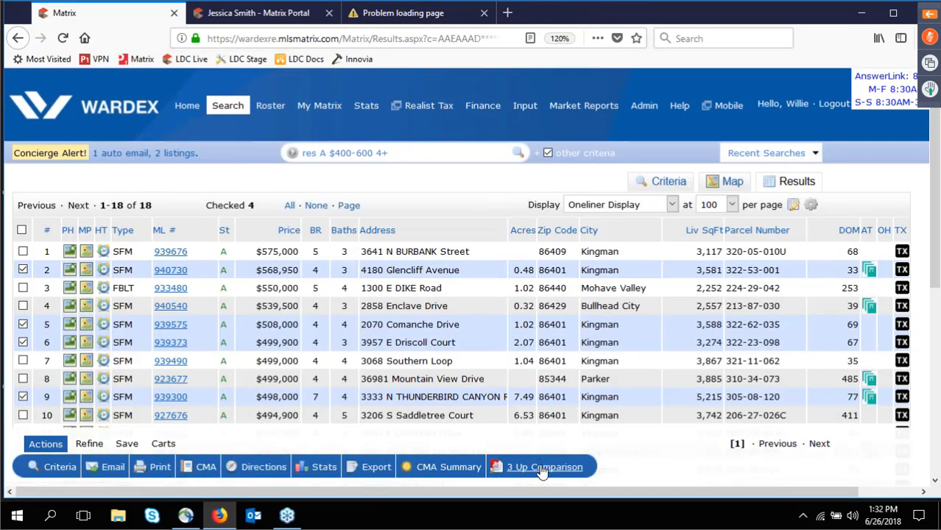
Generate a 3 Up Comparison PDF of the four listings, review it, then close it.
click(542, 472)
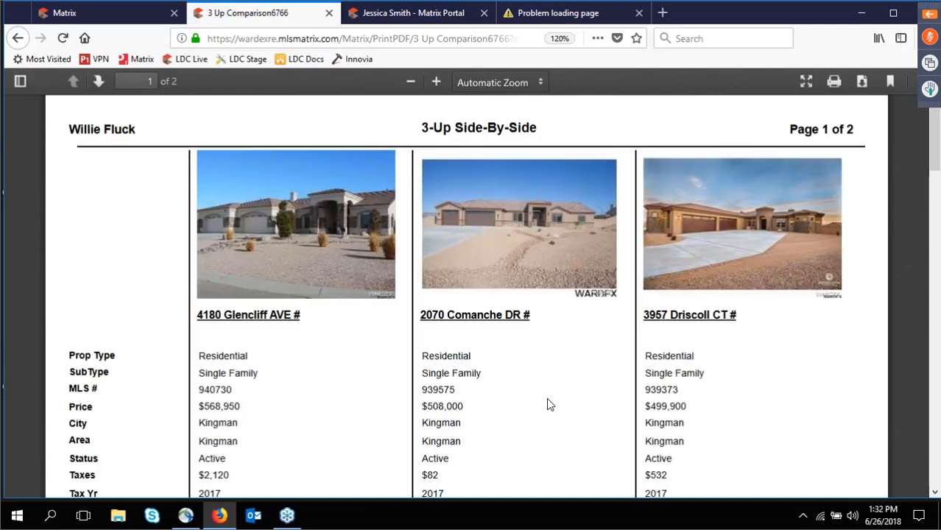
scroll(547, 399, down, 3)
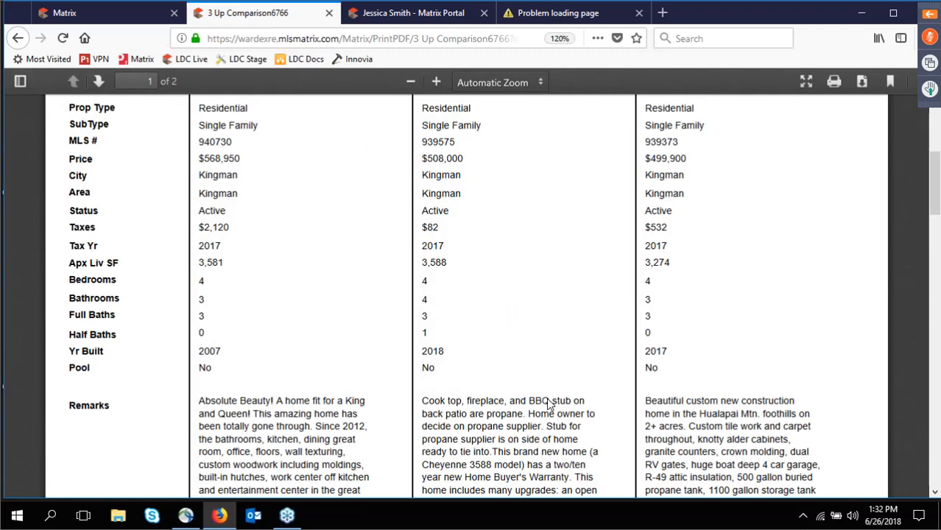
scroll(548, 402, up, 3)
click(329, 13)
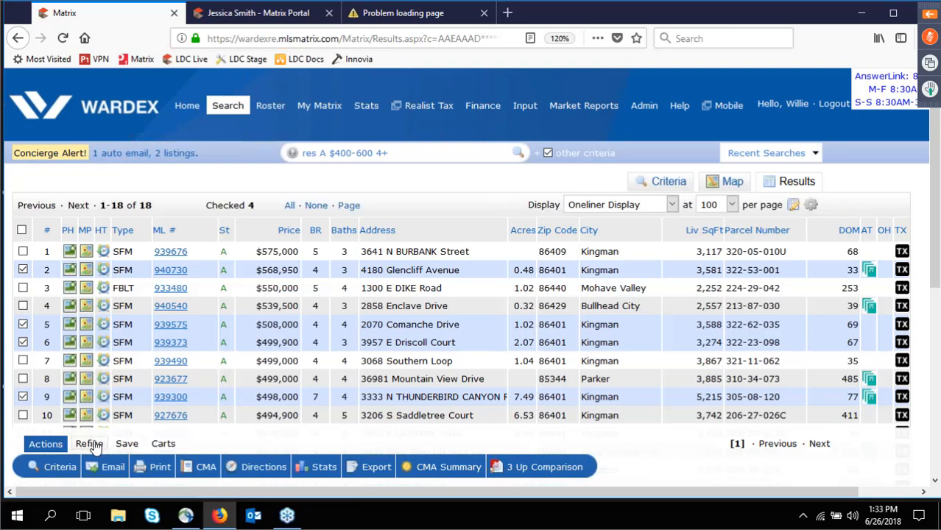
Narrow the results to the four checked listings, then return to the Original Results.
click(90, 444)
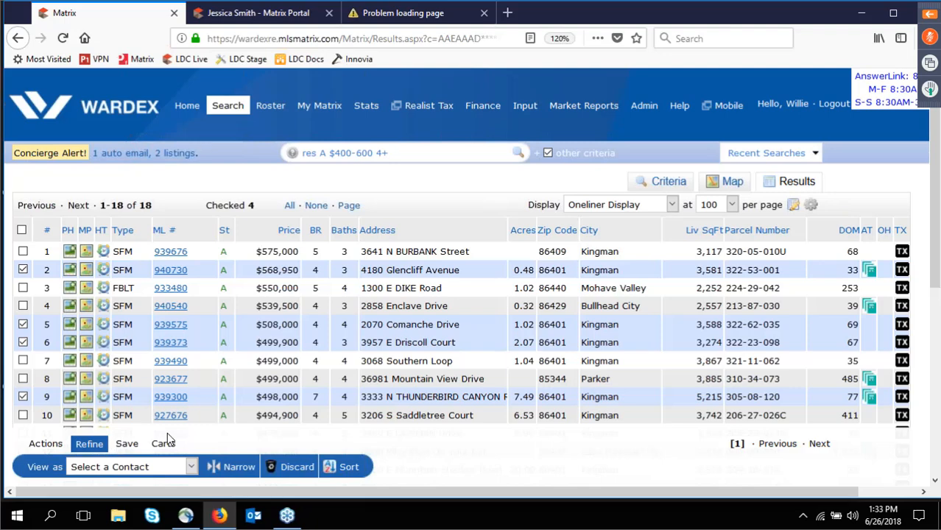
drag(167, 433, 97, 371)
click(10, 445)
click(231, 470)
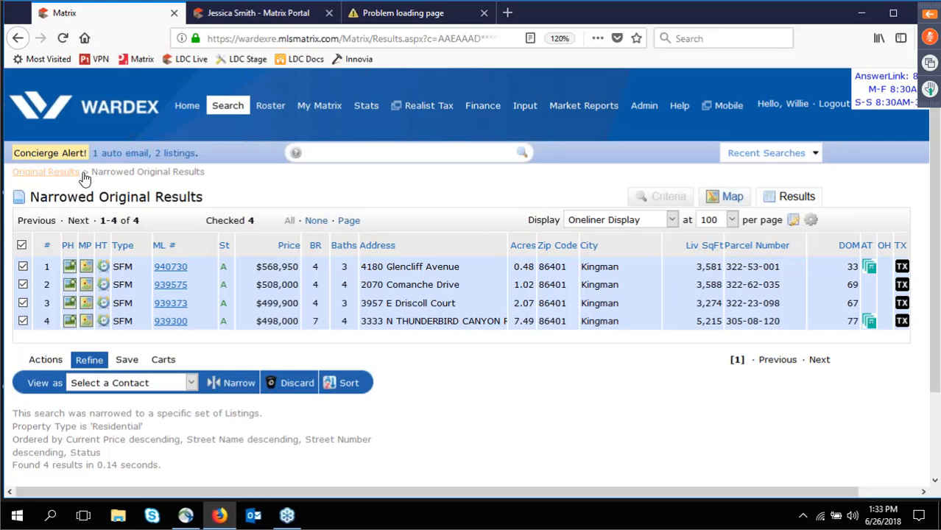
click(44, 172)
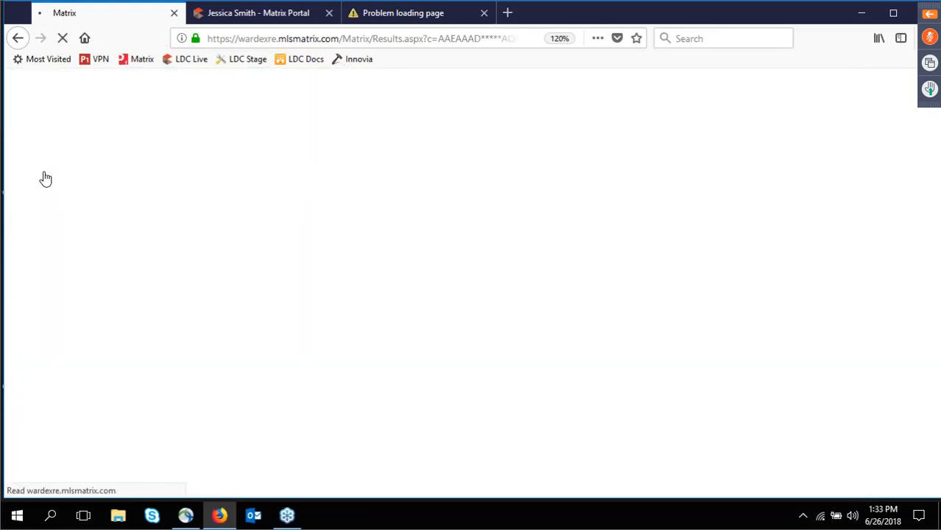
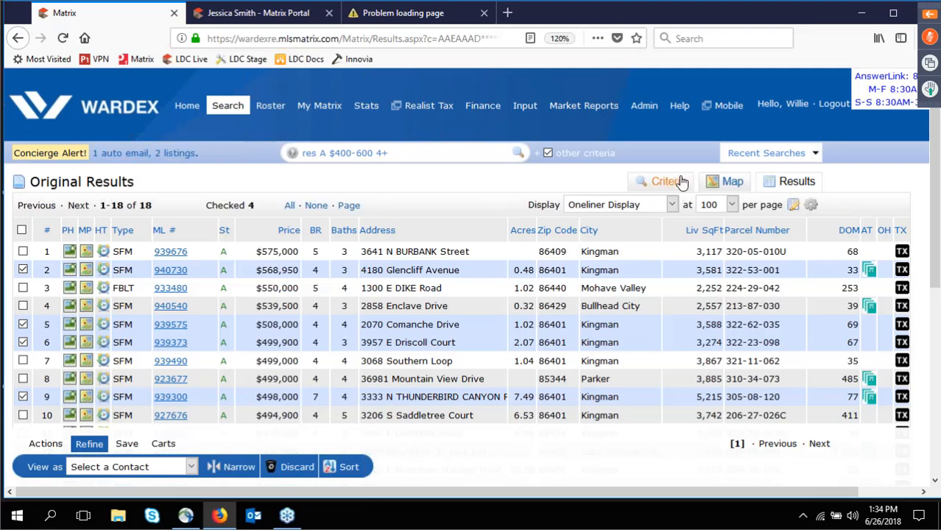
Begin saving the search, toggle its favorite marker repeatedly, then cancel back to the results.
click(126, 444)
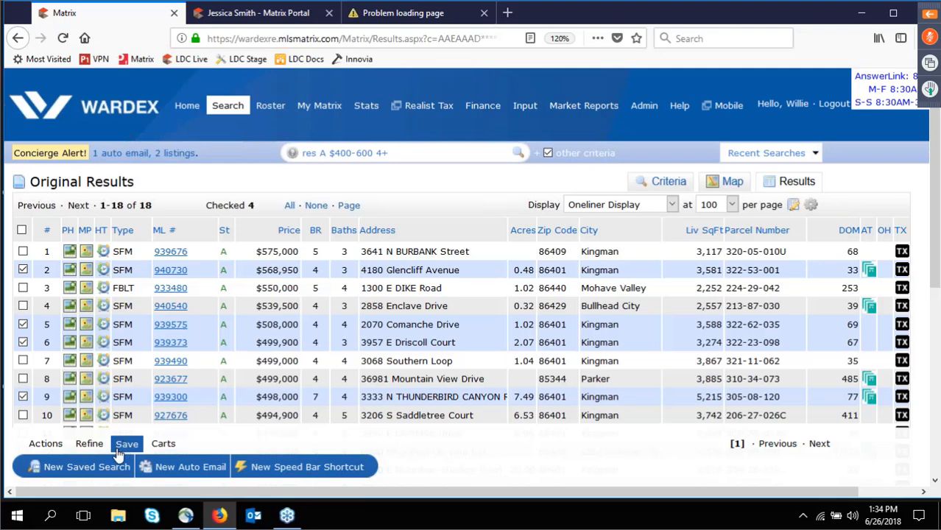
click(100, 468)
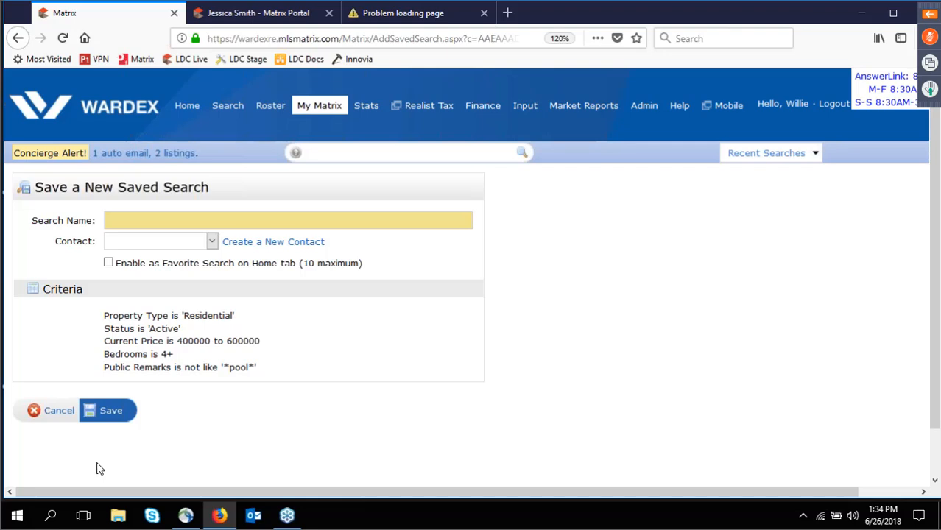
click(109, 265)
click(109, 265)
click(109, 265)
click(109, 265)
click(109, 266)
click(109, 266)
click(109, 265)
click(109, 266)
click(109, 266)
click(109, 266)
click(109, 266)
click(109, 266)
click(109, 266)
click(109, 266)
click(109, 266)
click(109, 265)
click(109, 266)
click(109, 266)
click(109, 266)
click(109, 266)
click(109, 265)
click(109, 266)
click(109, 265)
click(109, 266)
click(109, 266)
click(108, 266)
click(109, 266)
click(108, 266)
click(108, 267)
click(57, 421)
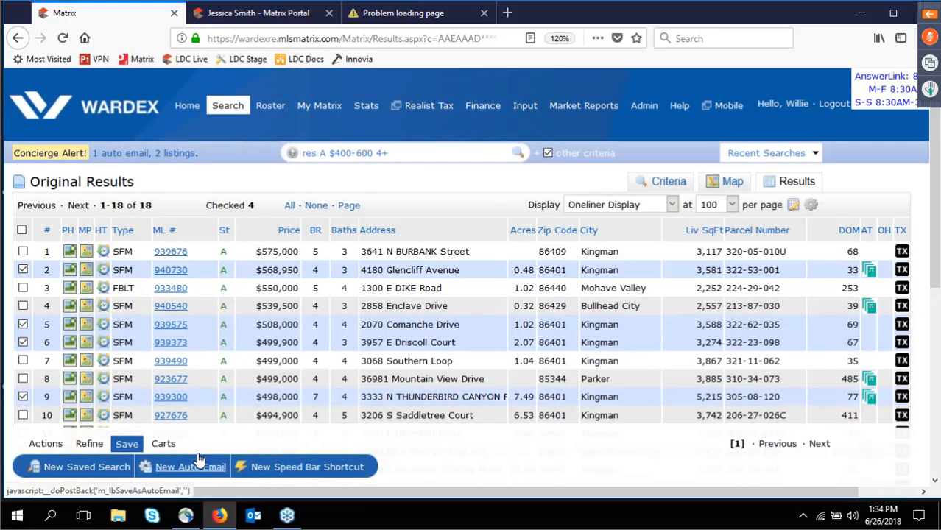
Start a new Auto Email with no contact selected, then switch to the client's Portal tab.
click(199, 459)
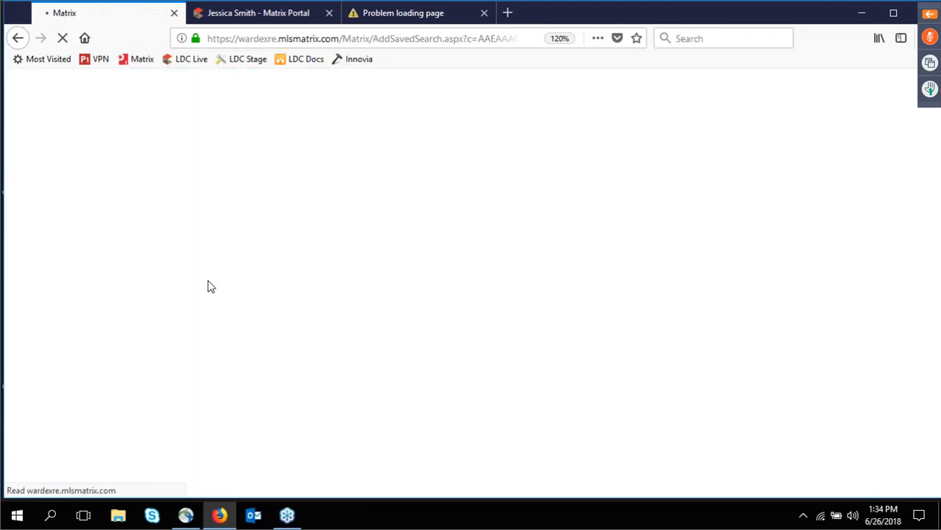
click(187, 240)
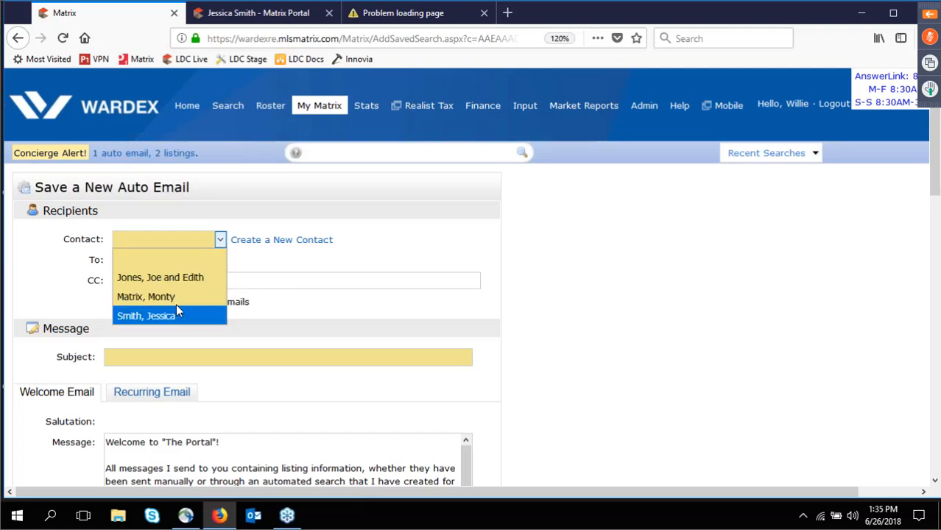
click(255, 254)
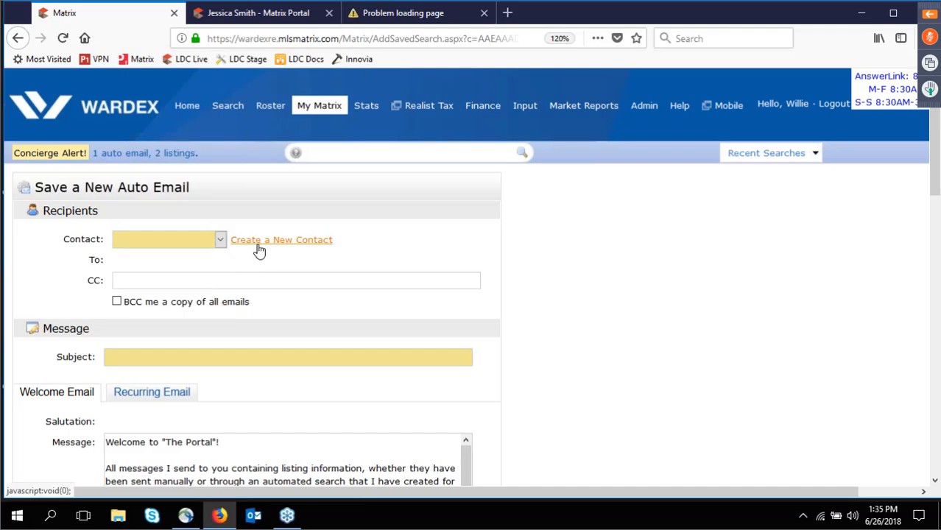
click(184, 357)
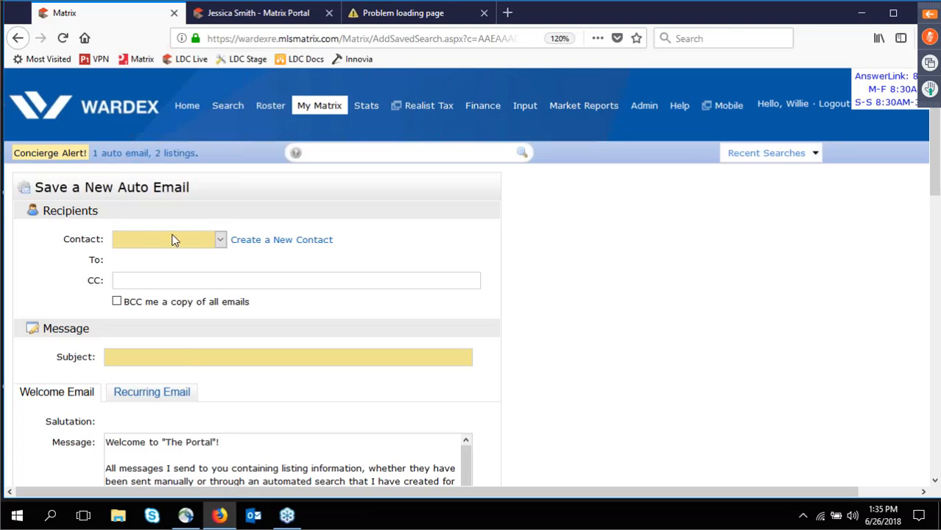
click(241, 15)
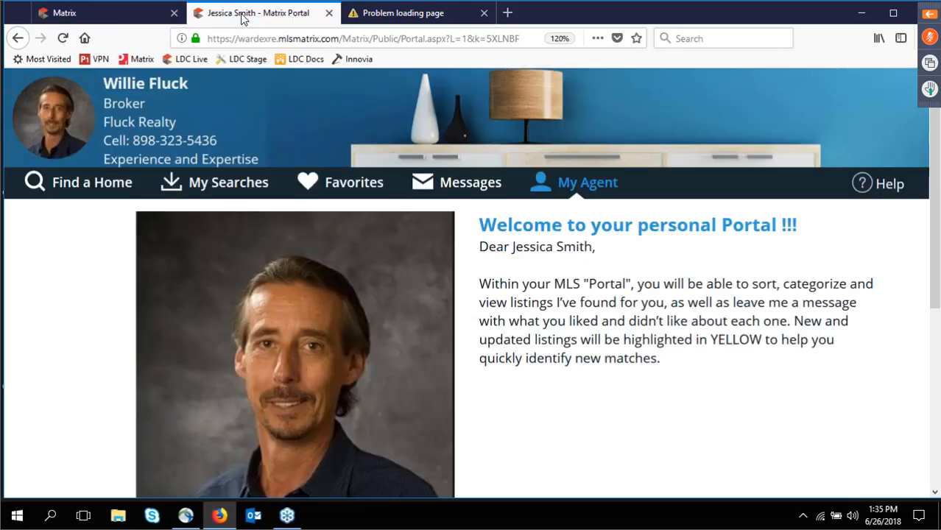
Review the client's My Searches list in the Portal, then return to the Matrix Auto Email form.
click(202, 185)
drag(176, 398, 171, 350)
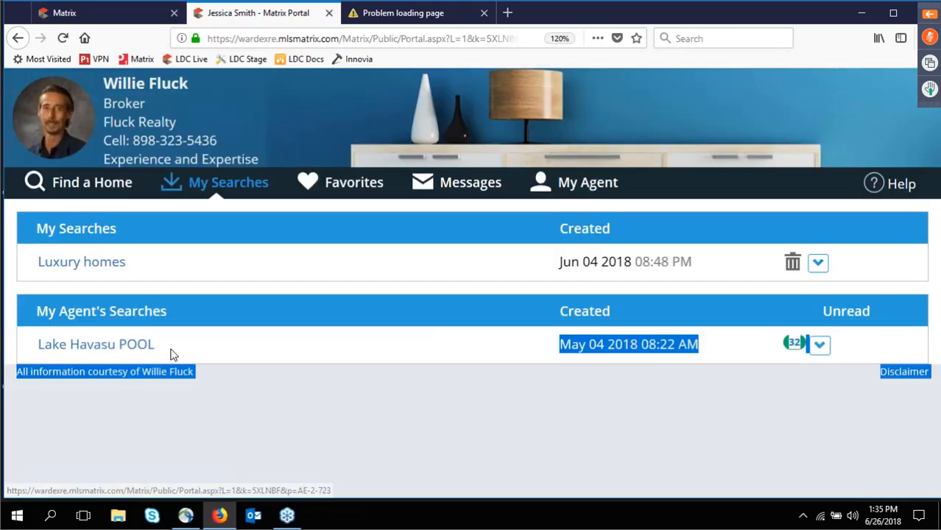
click(171, 350)
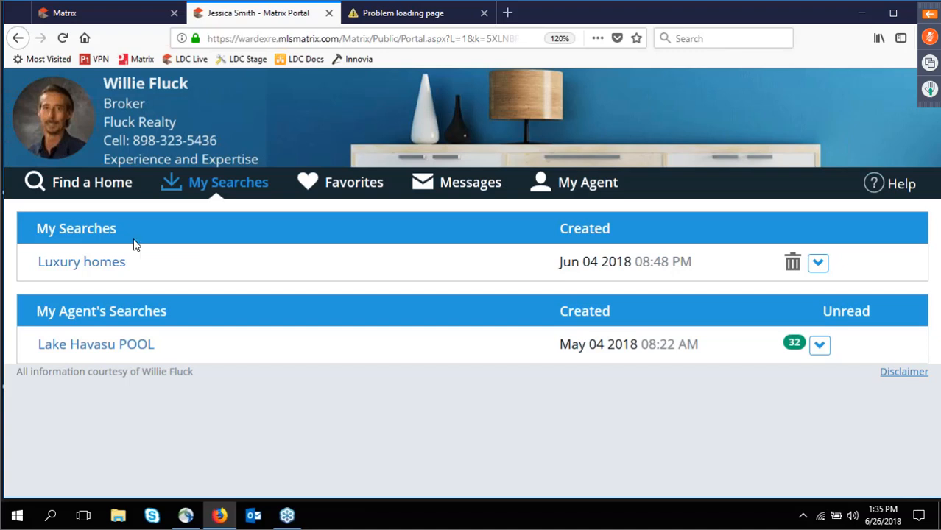
click(73, 15)
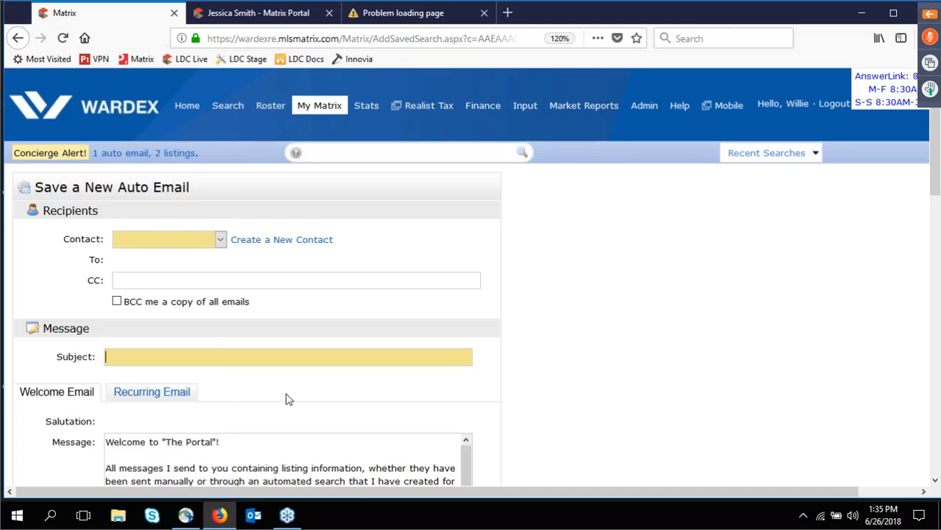
Add 'kjds ofld fop slskf df ldfop' as the Recurring Email message's opening line and open its default-text options.
scroll(288, 399, down, 1)
scroll(289, 400, down, 4)
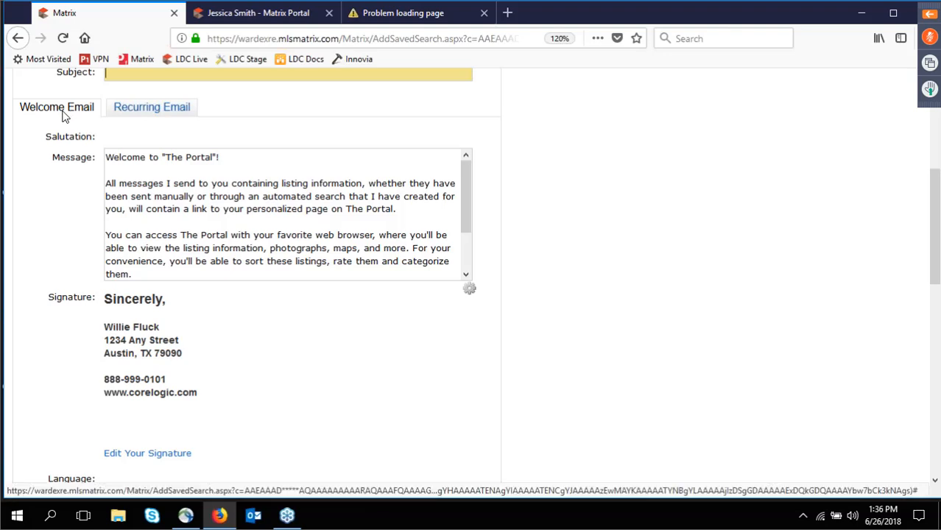
click(154, 110)
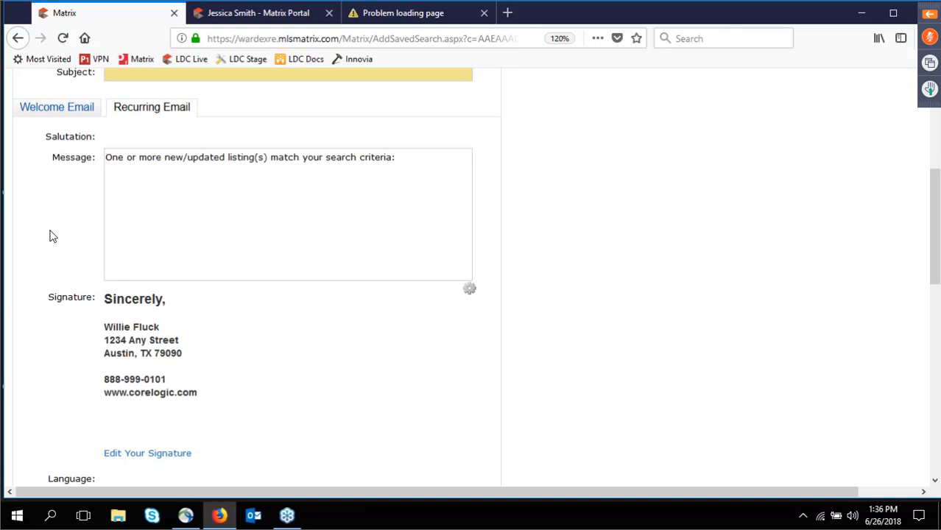
text(kjds  ofld fop slskf )
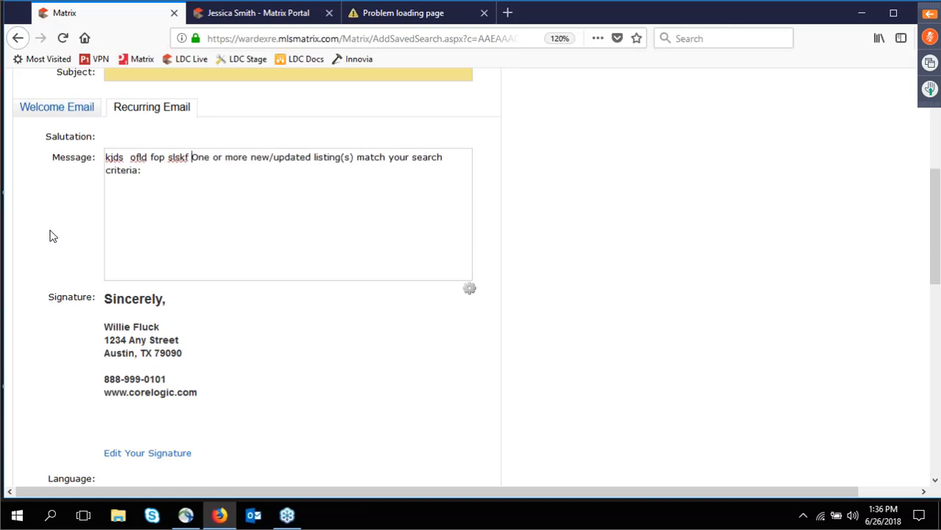
text( df ldfop)
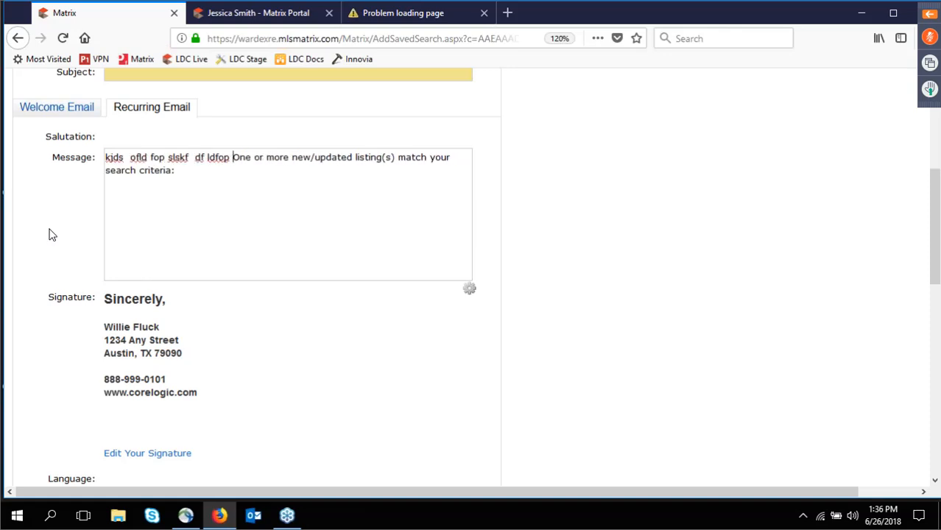
key(Return)
key(Return)
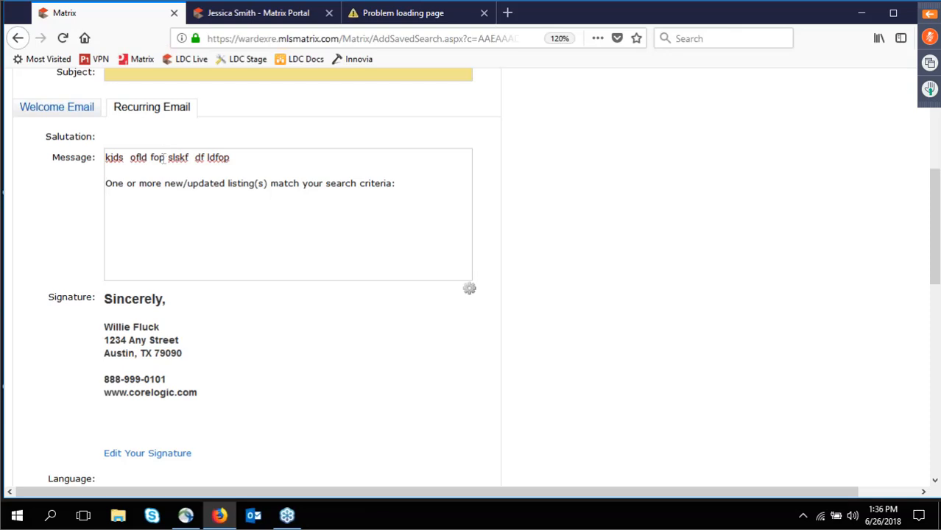
click(470, 289)
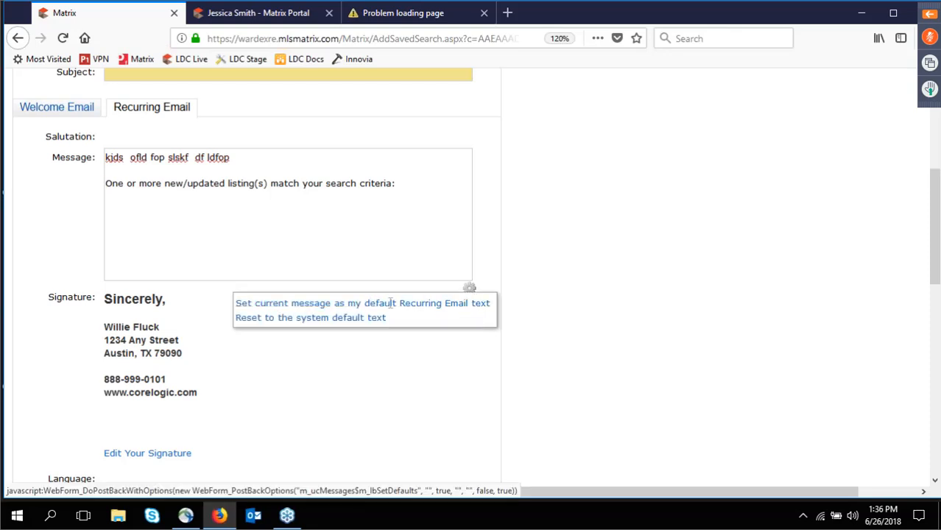
Insert 'kjd iuer kjdfi eo fkl fk id kj' on its own line before 'All messages' in the Welcome Email.
click(70, 117)
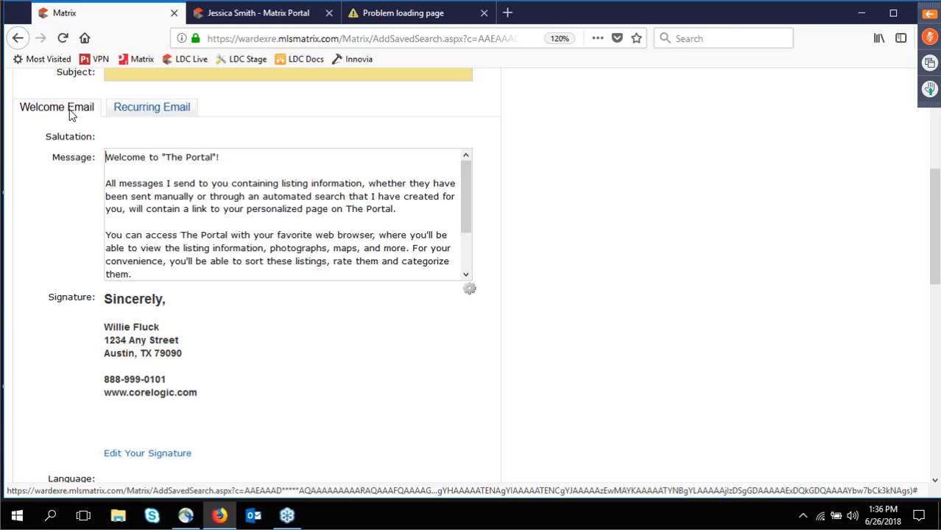
click(105, 181)
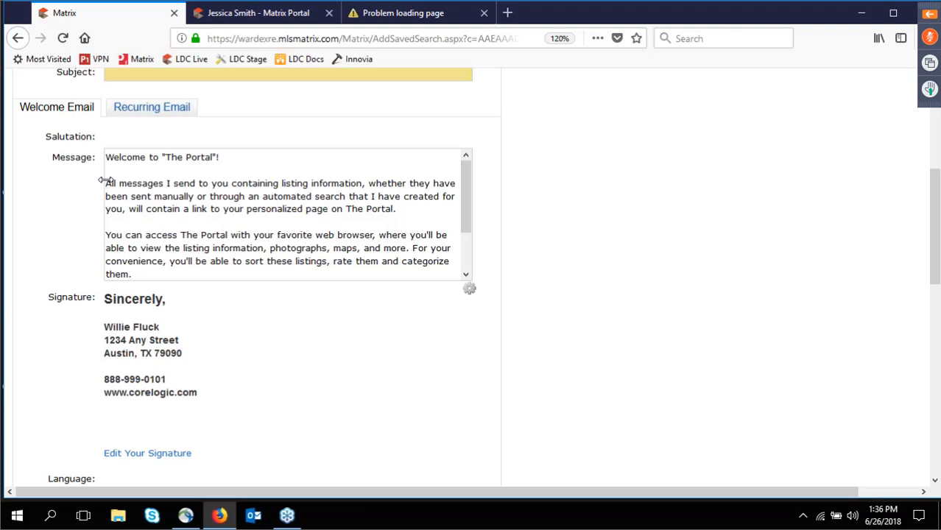
text(kjd iuer kjdfi eo fk)
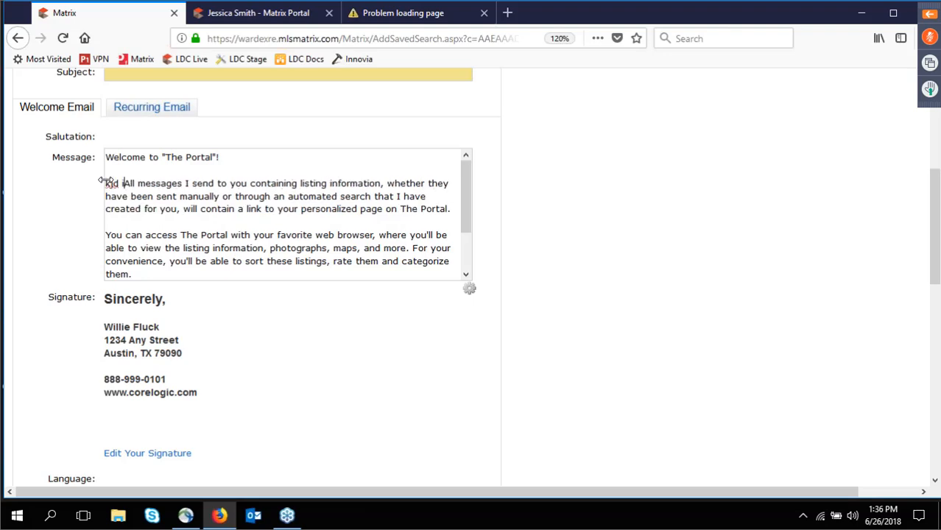
text(l fk id kj)
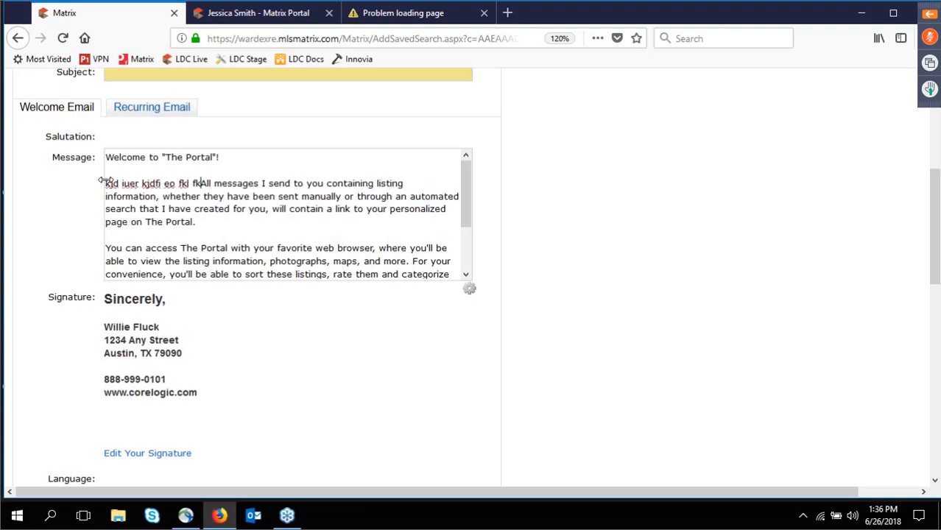
key(Return)
key(Return)
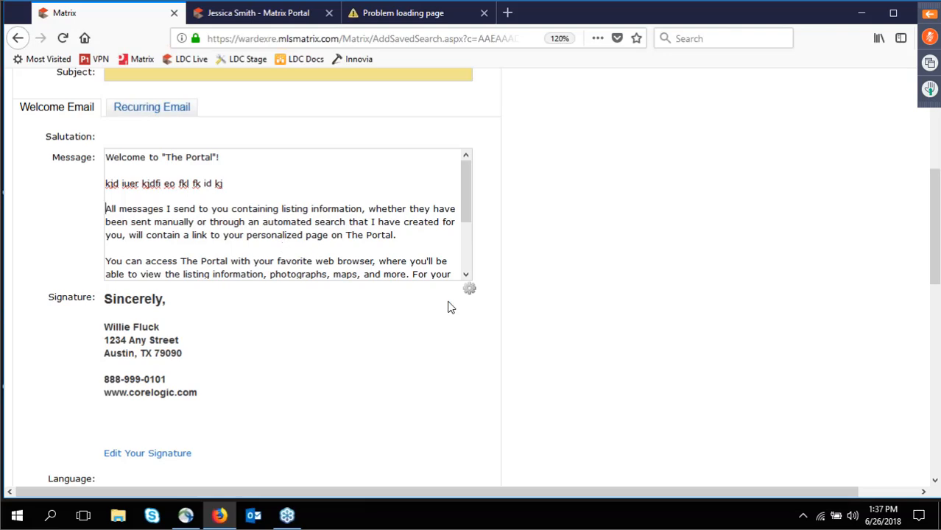
click(470, 290)
click(469, 291)
scroll(587, 341, down, 1)
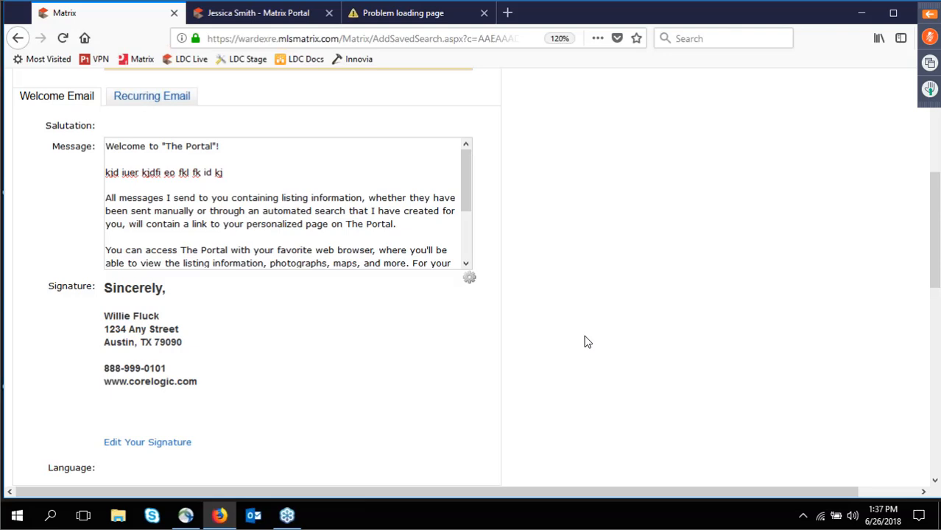
scroll(587, 341, down, 5)
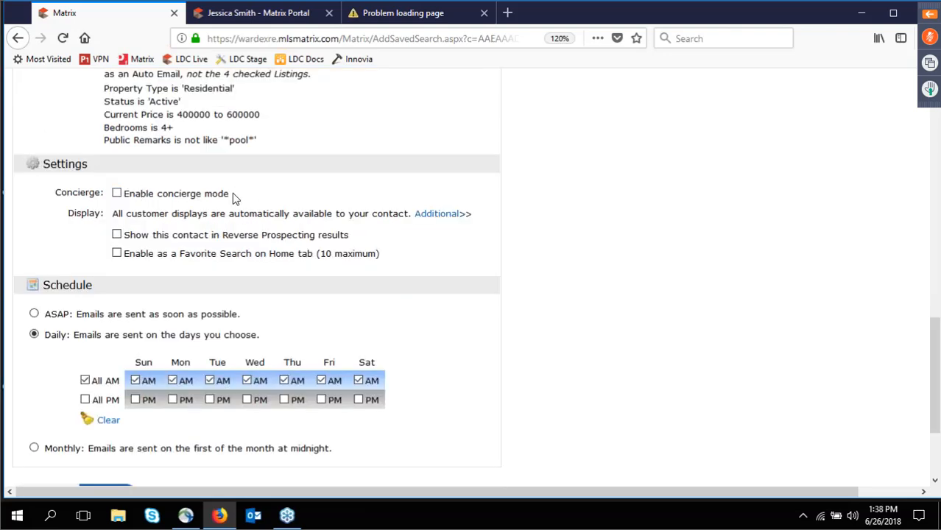
drag(233, 198, 122, 197)
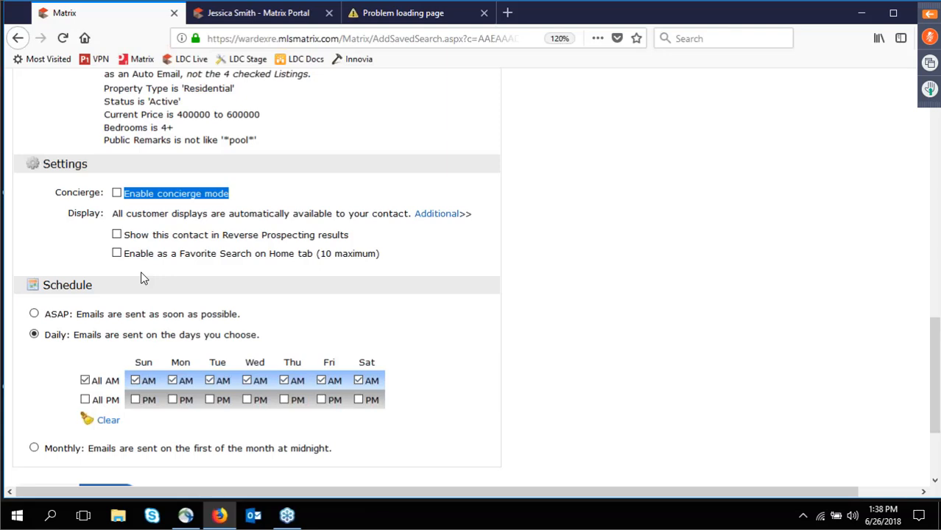
click(117, 193)
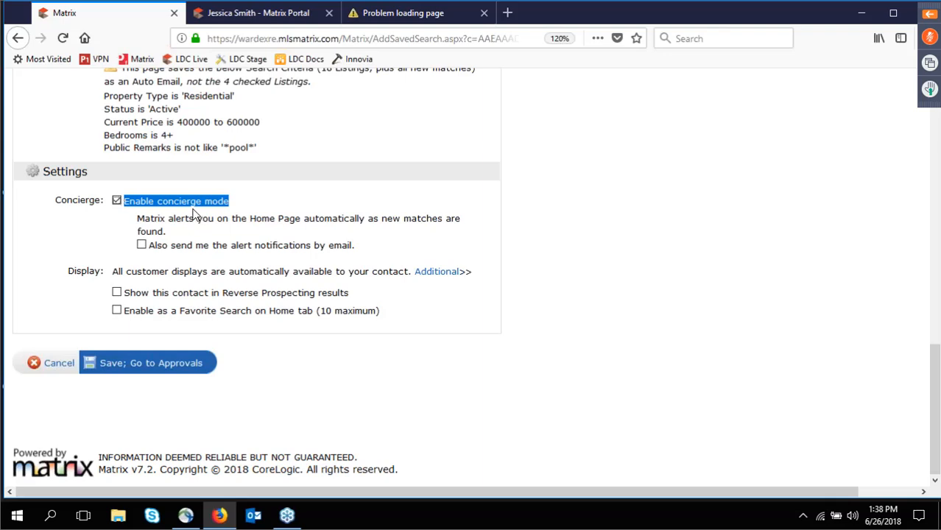
click(142, 247)
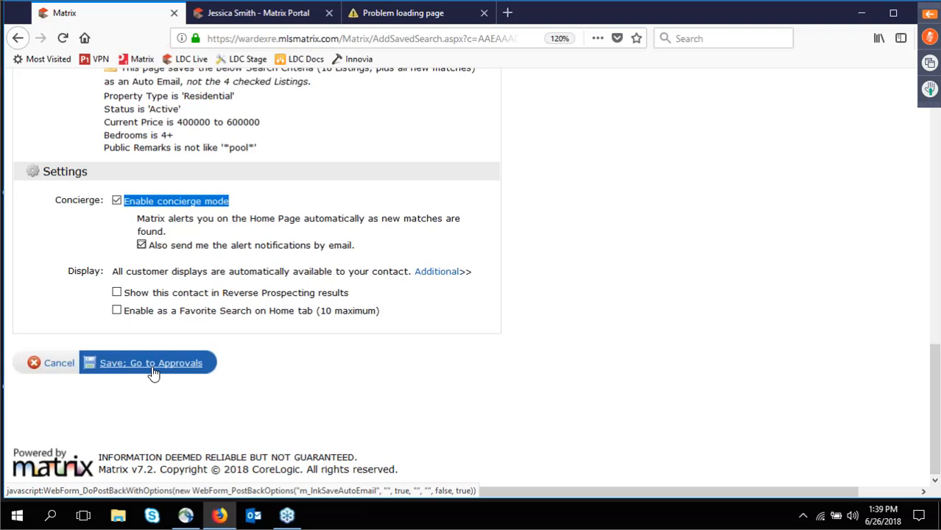
click(118, 203)
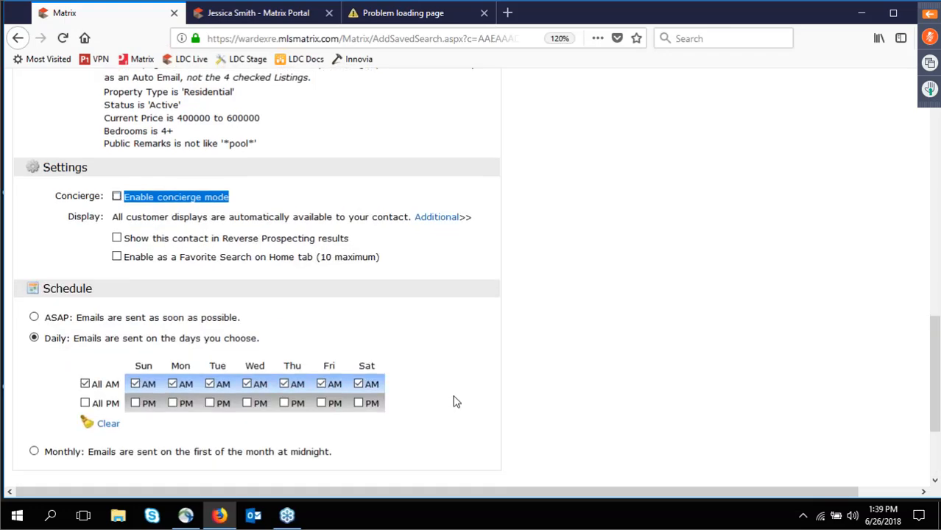
Schedule daily morning sends except Monday, Tuesday and Thursday, with no evening sends, and save the Auto Email.
scroll(457, 402, down, 3)
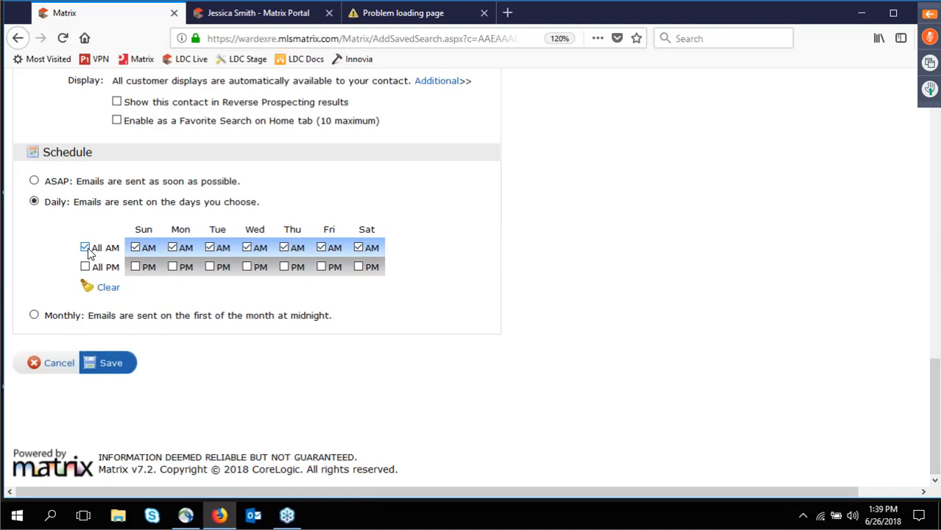
click(86, 250)
click(86, 269)
click(85, 249)
click(86, 268)
click(173, 248)
click(210, 247)
click(285, 248)
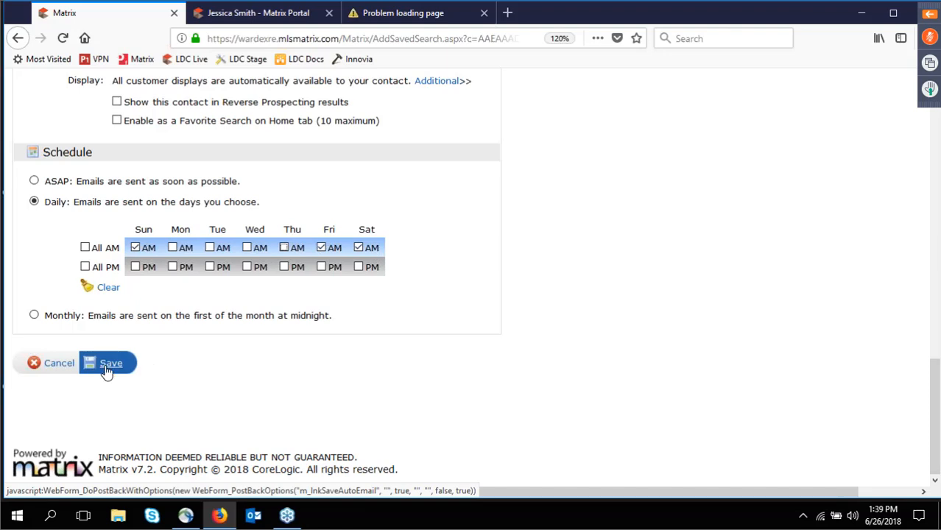
click(49, 366)
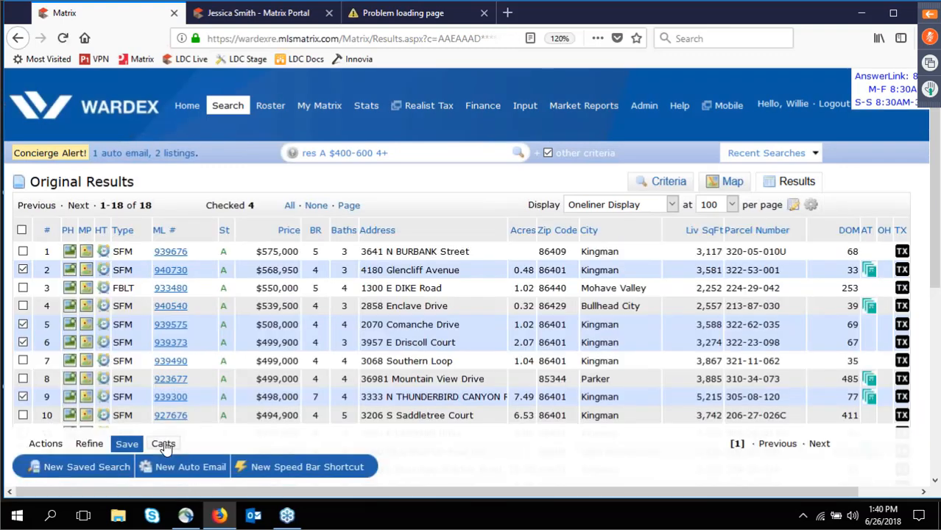
Make the contact's 6-listing cart active for the results, then go to My Matrix > Contacts.
click(164, 445)
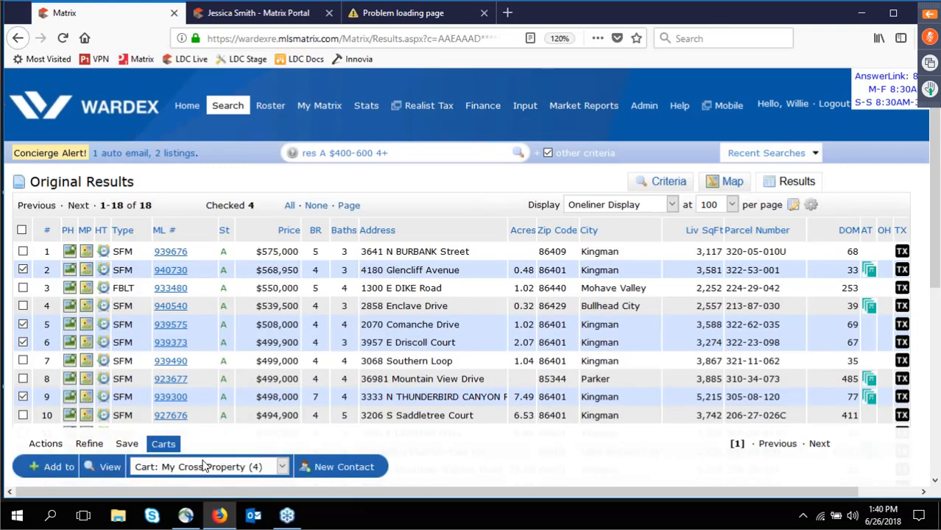
click(197, 470)
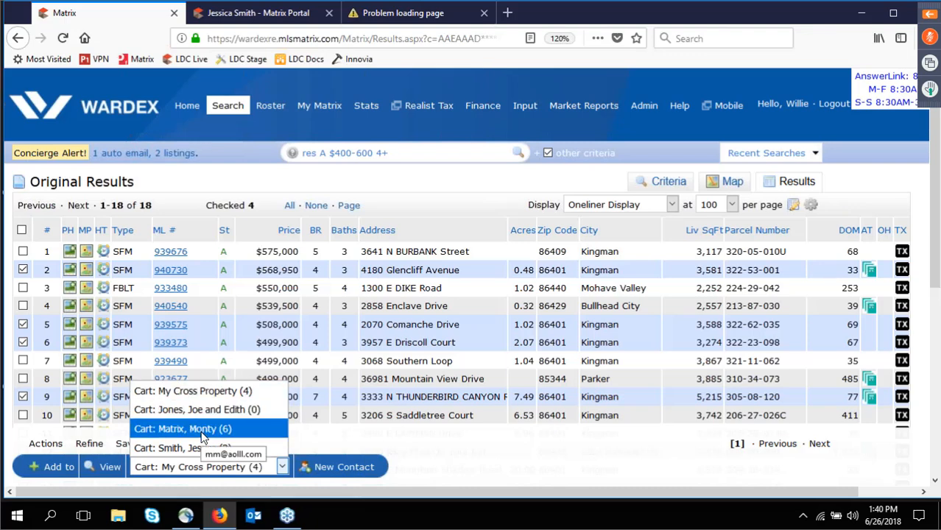
click(202, 432)
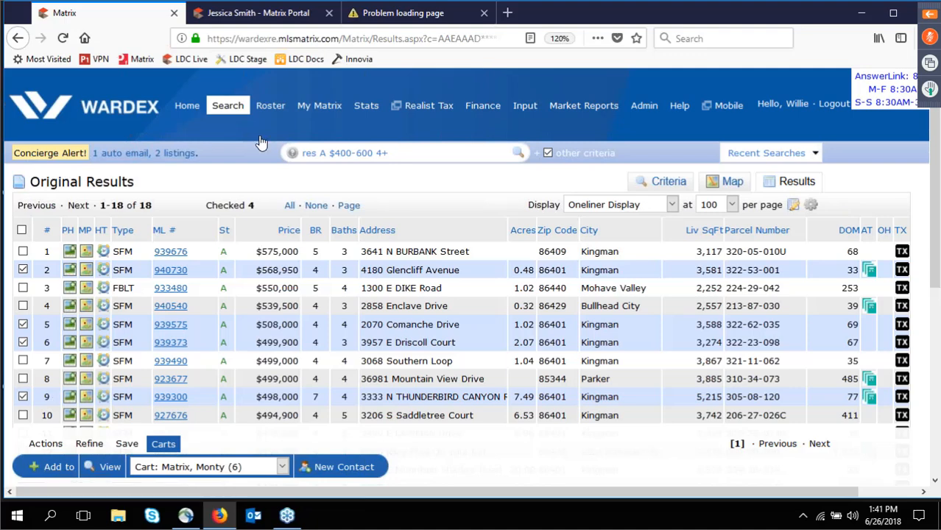
mouse_move(319, 106)
click(337, 159)
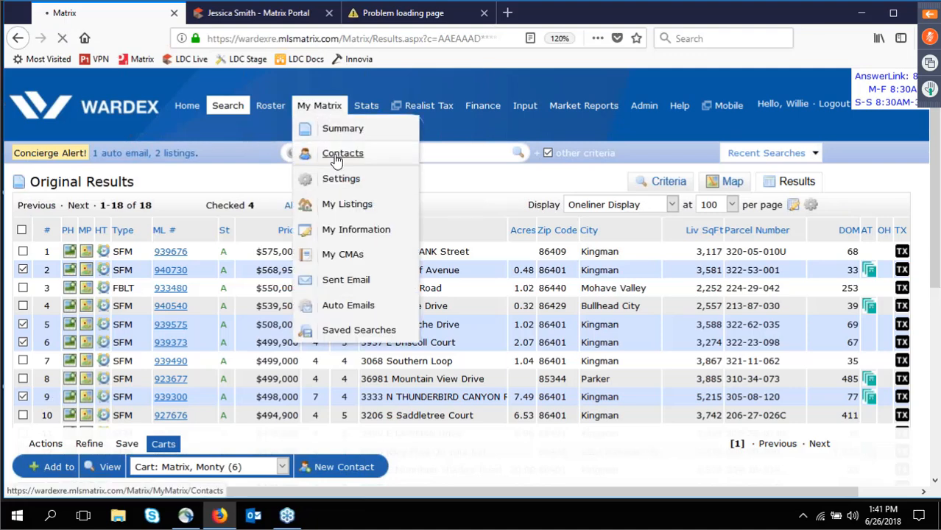